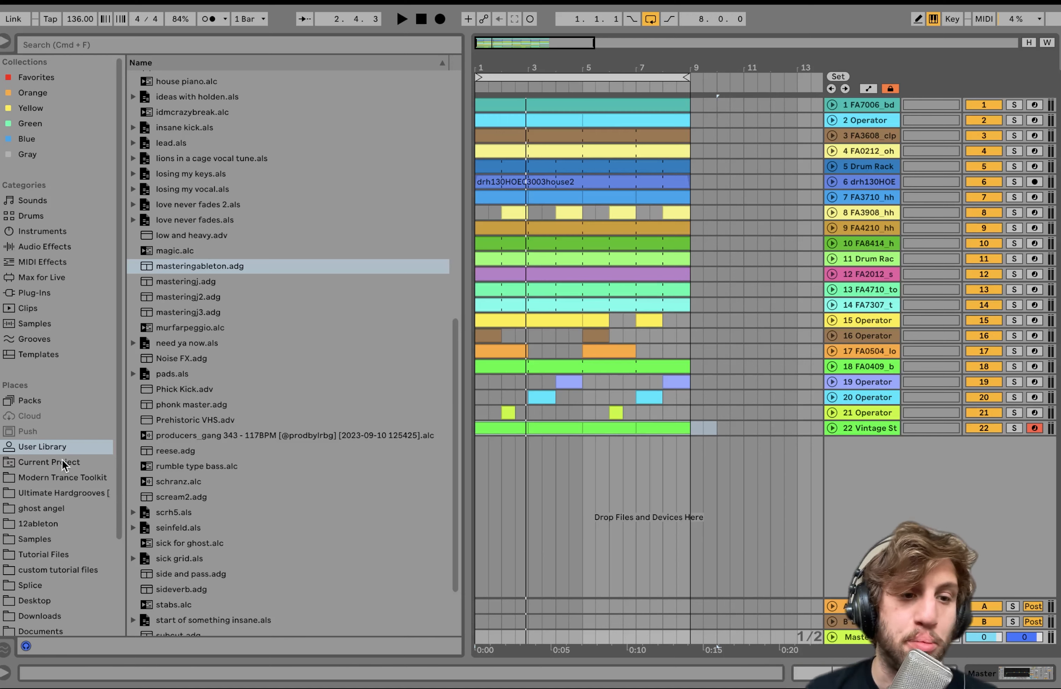
- Show the current project's files, unfold and solo the FA7006_bd kick track, and play it with its sampler controls shown
left_click(62, 461)
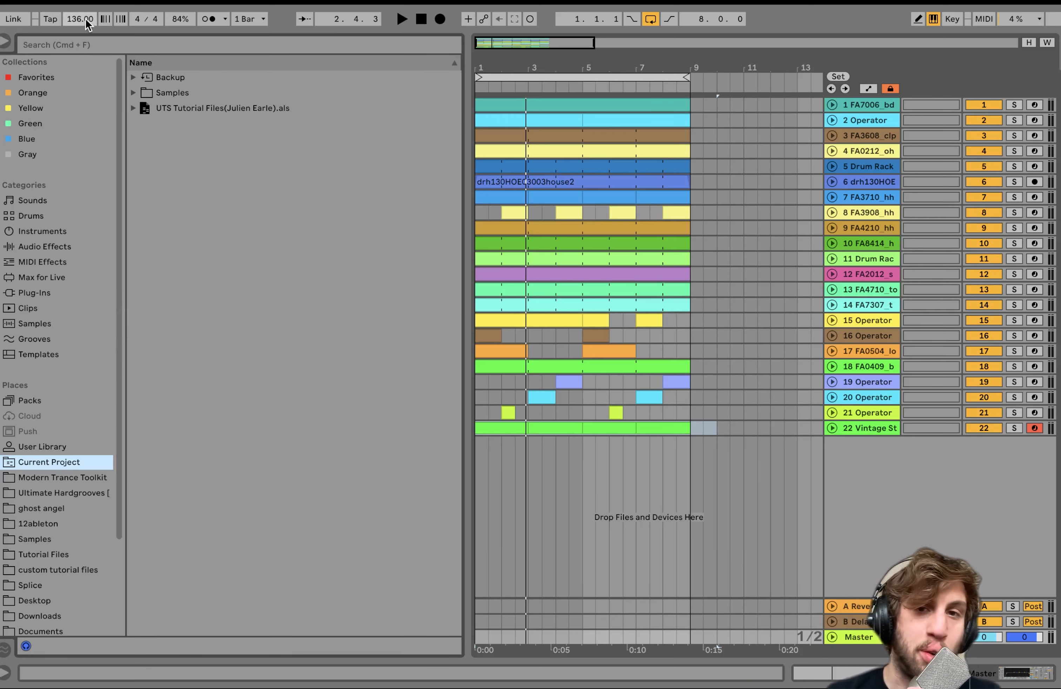
left_click(833, 105)
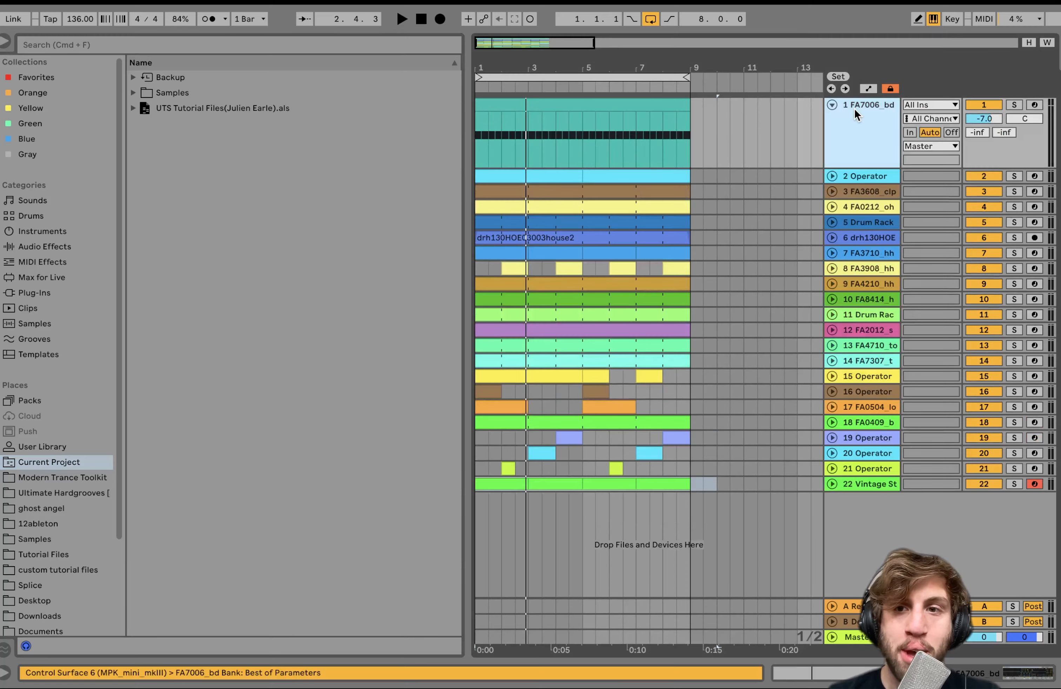
left_click(1011, 105)
key("space")
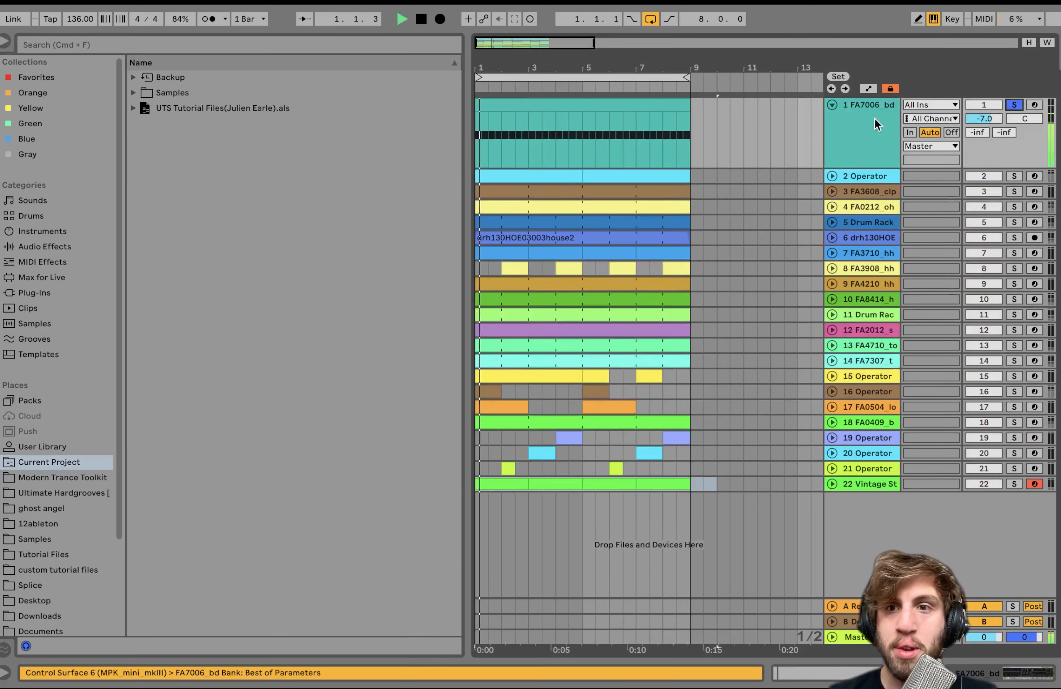
double_click(850, 120)
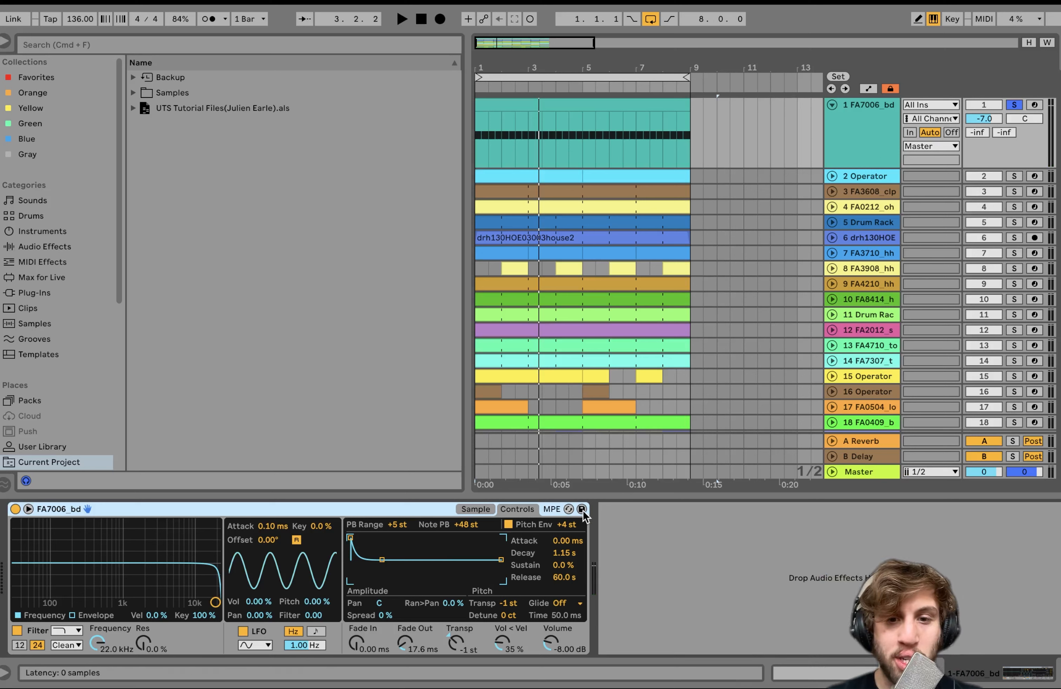
- Compare the kick's sound with its pitch envelope switched off and on during playback
left_click(508, 524)
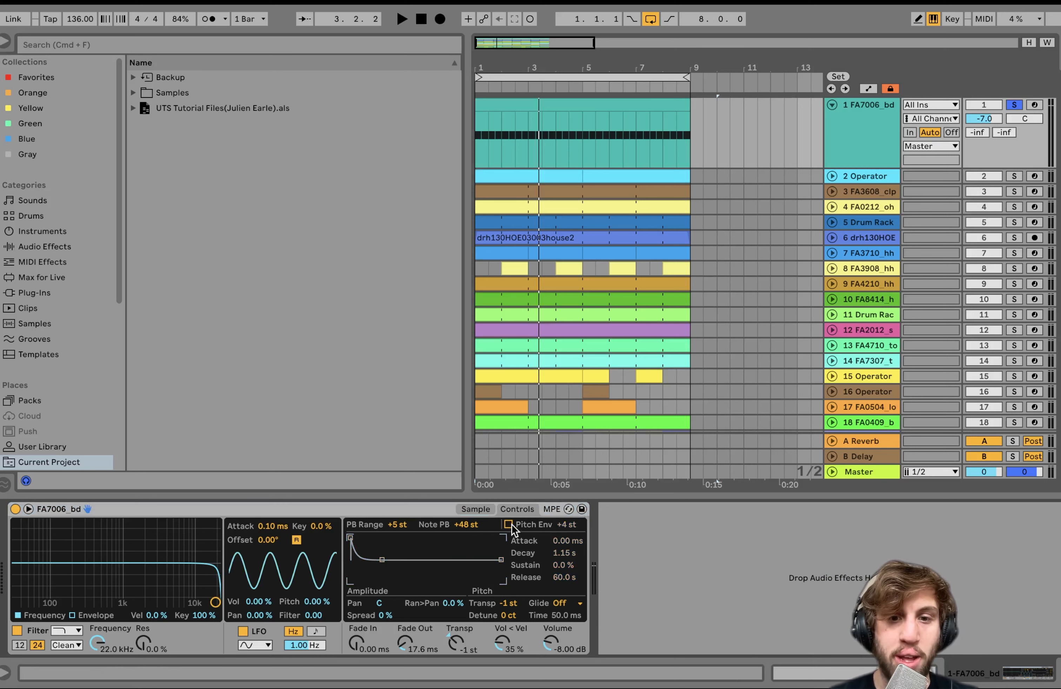
key("space")
left_click(509, 524)
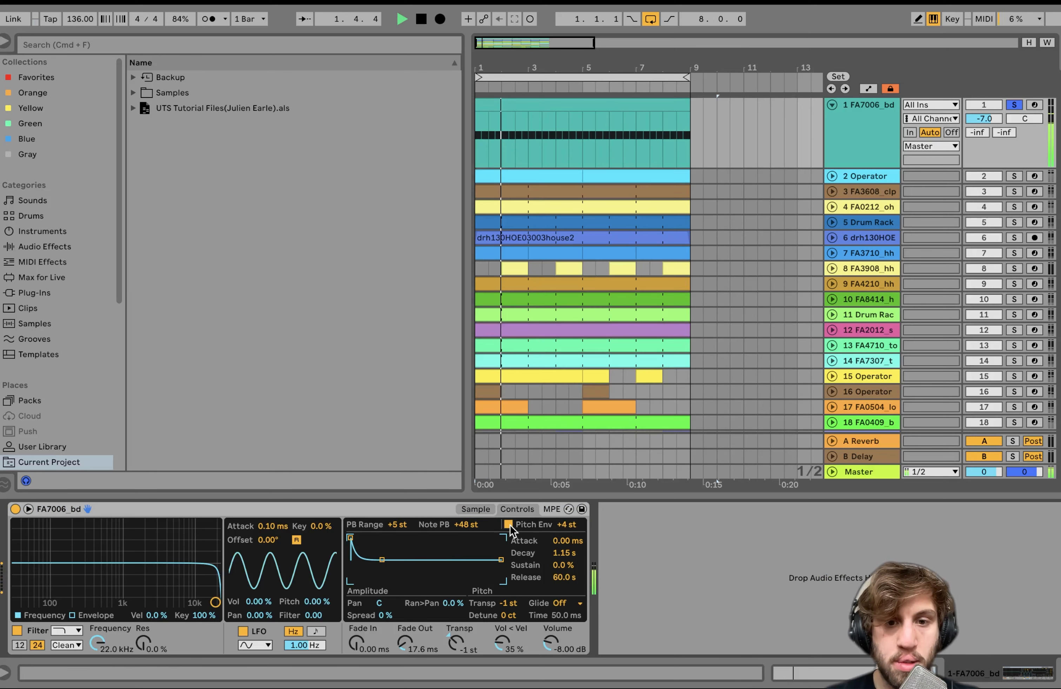
left_click(509, 525)
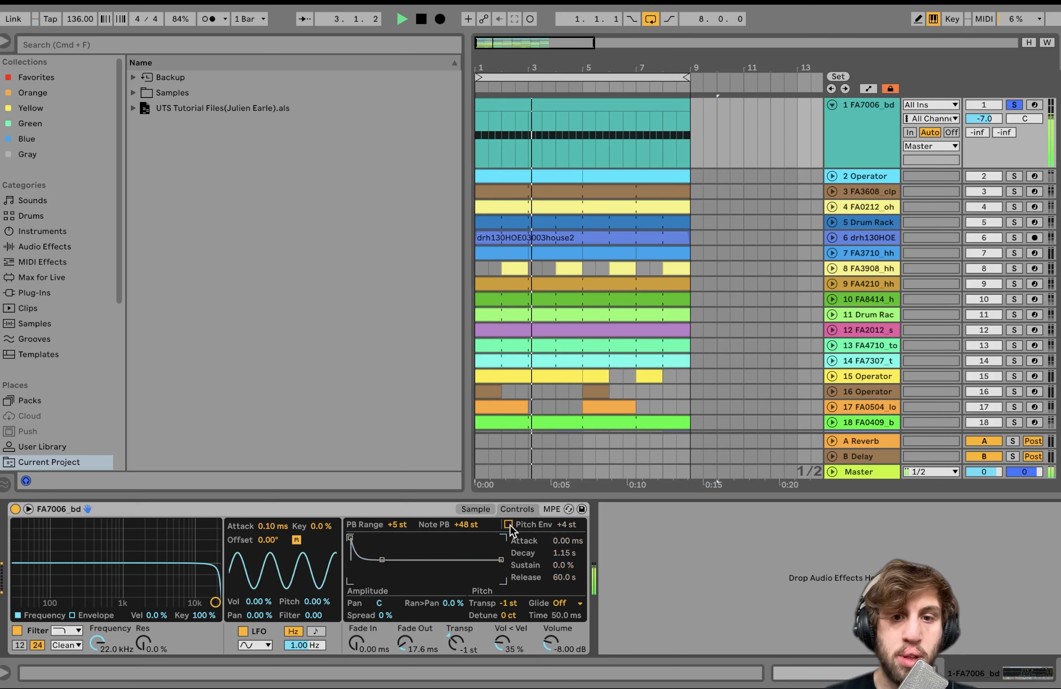
left_click(509, 524)
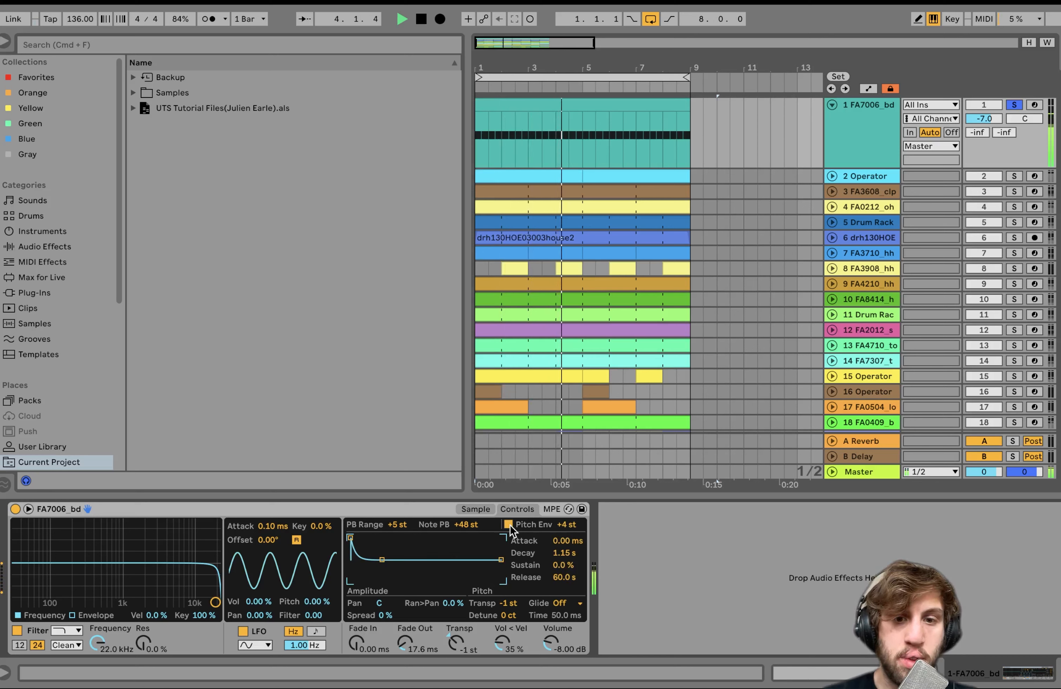
key("space")
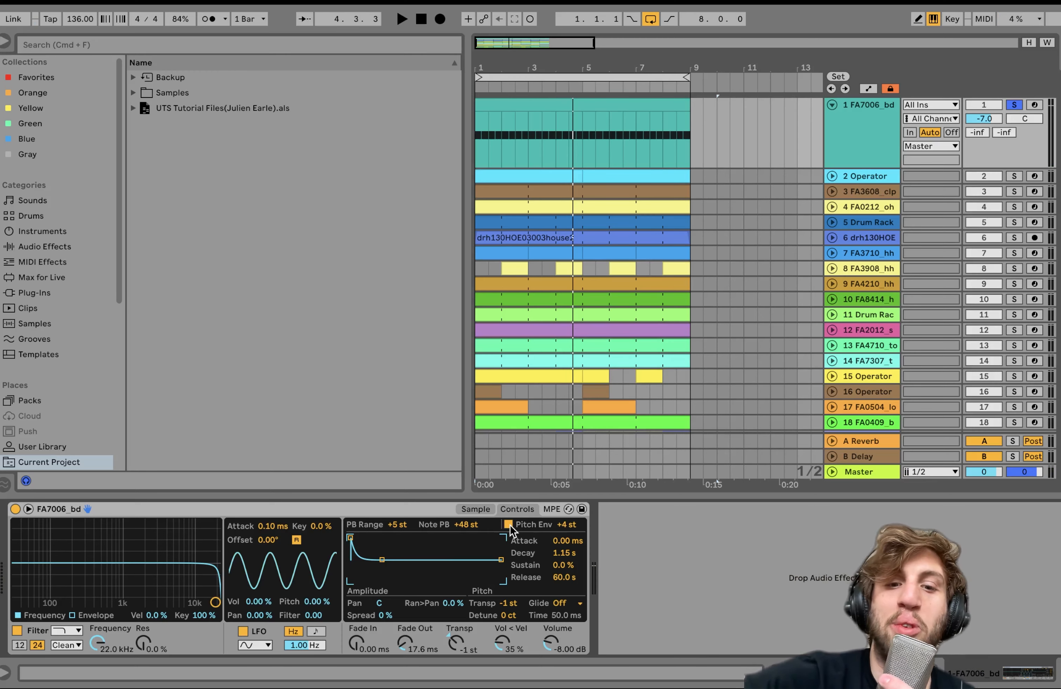
- Solo, unfold and play track 2 Operator, and open its first MIDI clip in the note editor
key("space")
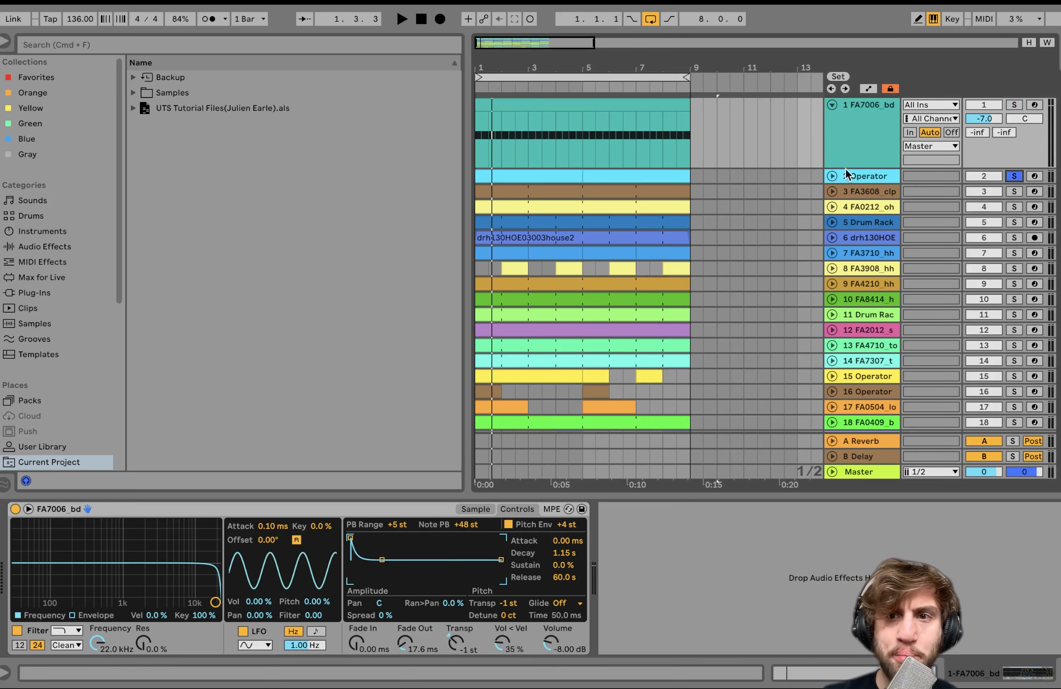
left_click(831, 170)
key("space")
double_click(556, 188)
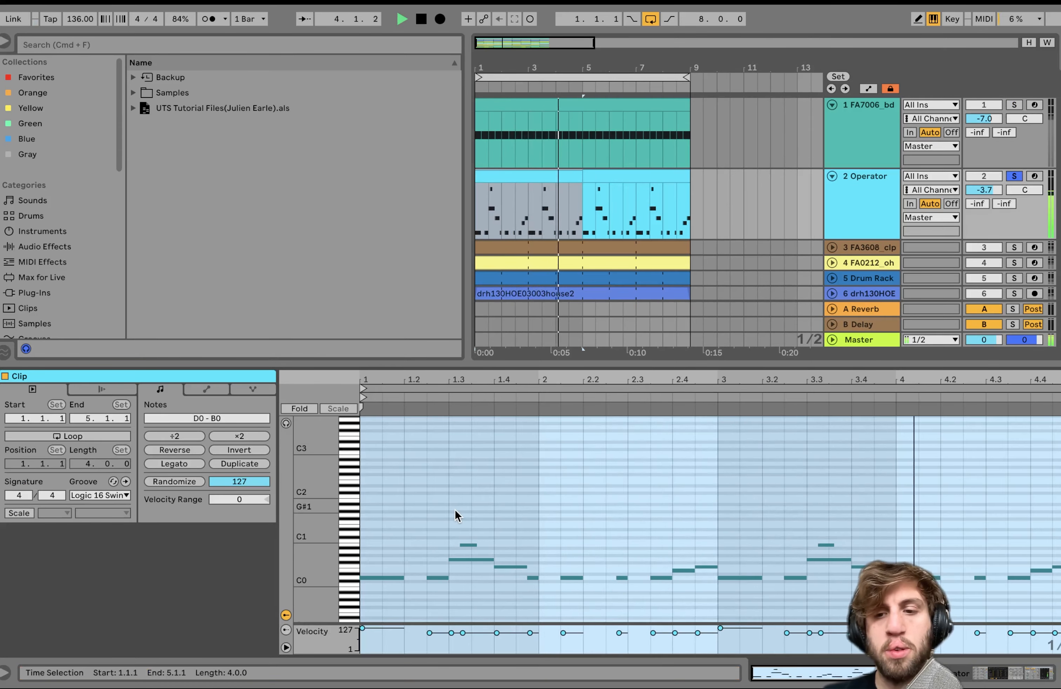
key("space")
- Check the bass clip's note rows folded and unfolded, and select all B0 notes while it plays
left_click_drag(317, 528, 332, 478)
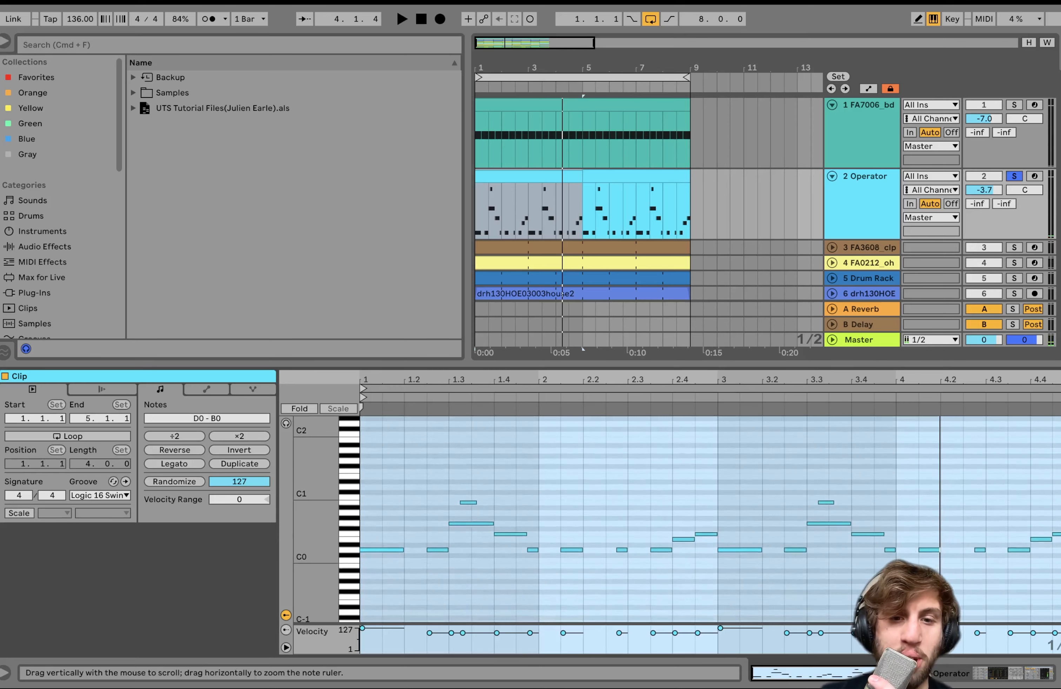
left_click(300, 409)
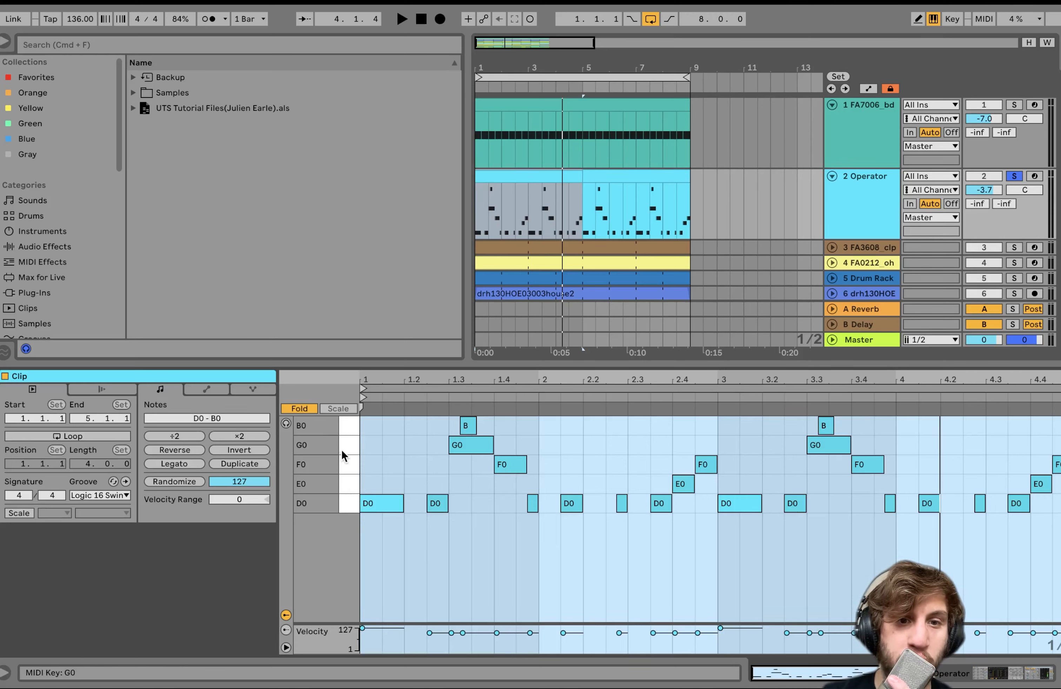
left_click(306, 409)
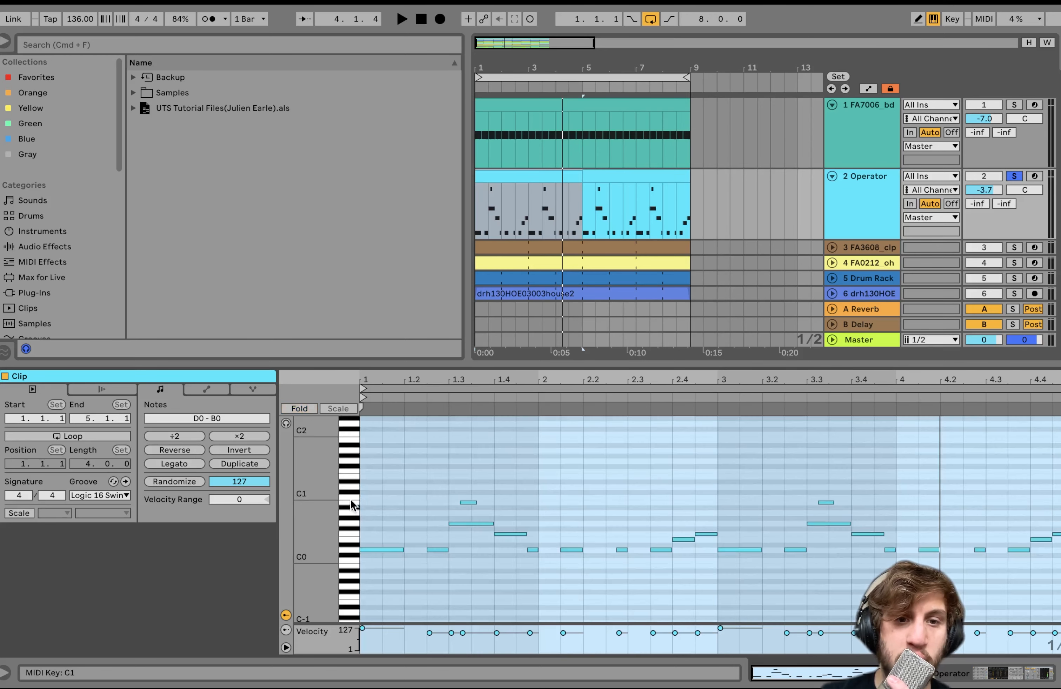
key("space")
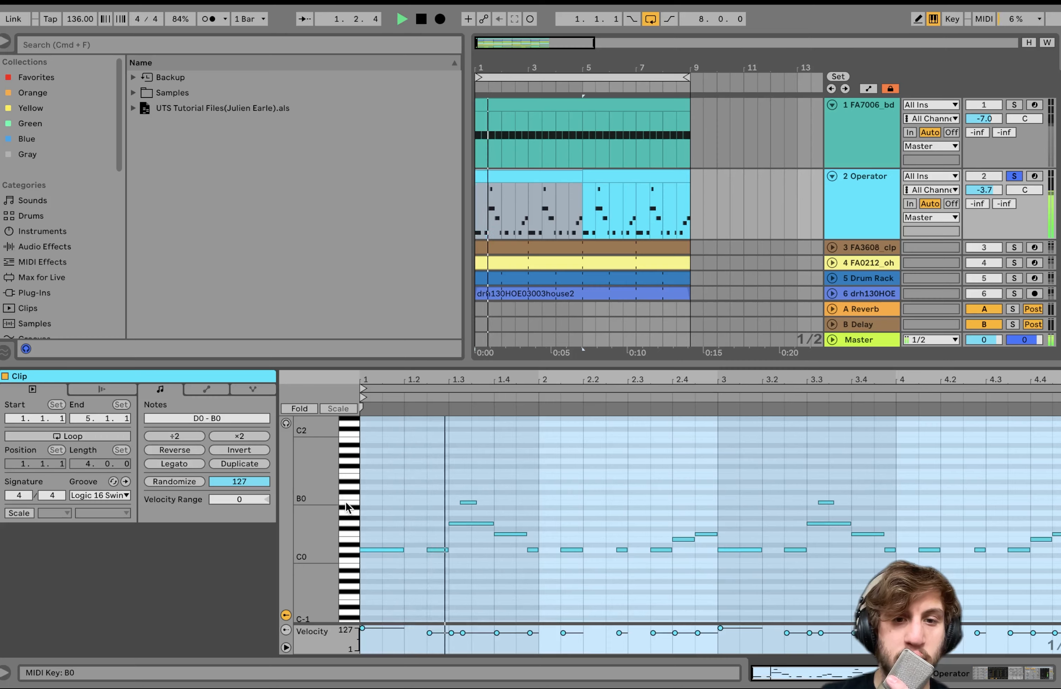
left_click(343, 498)
- Play the soloed bass track again and show its Operator and Compressor devices
left_click(875, 220)
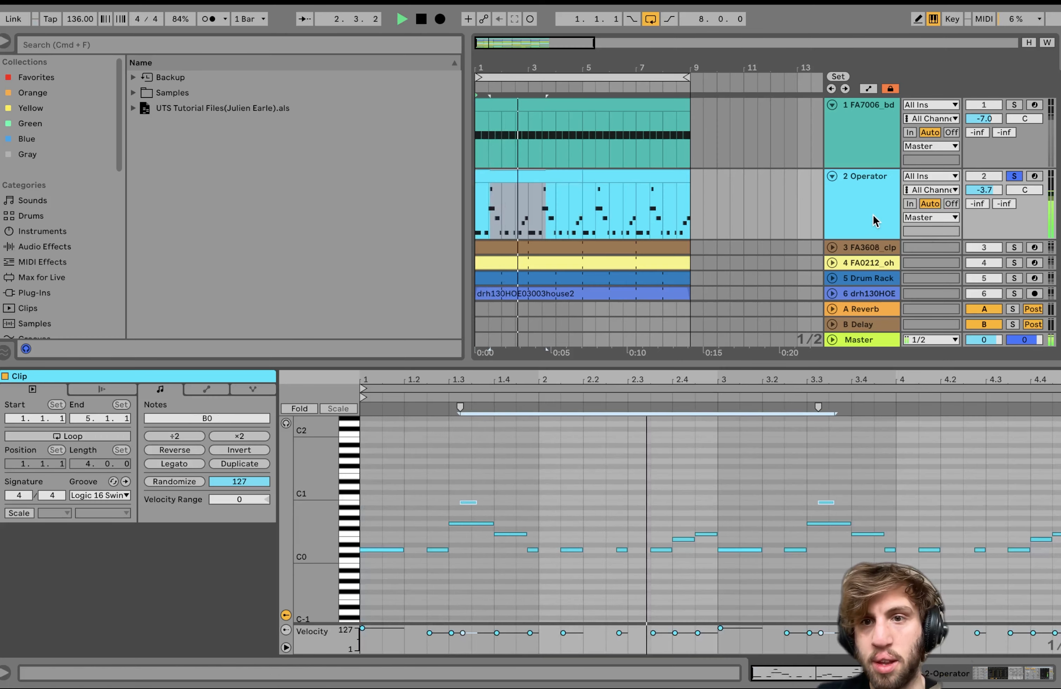
key("space")
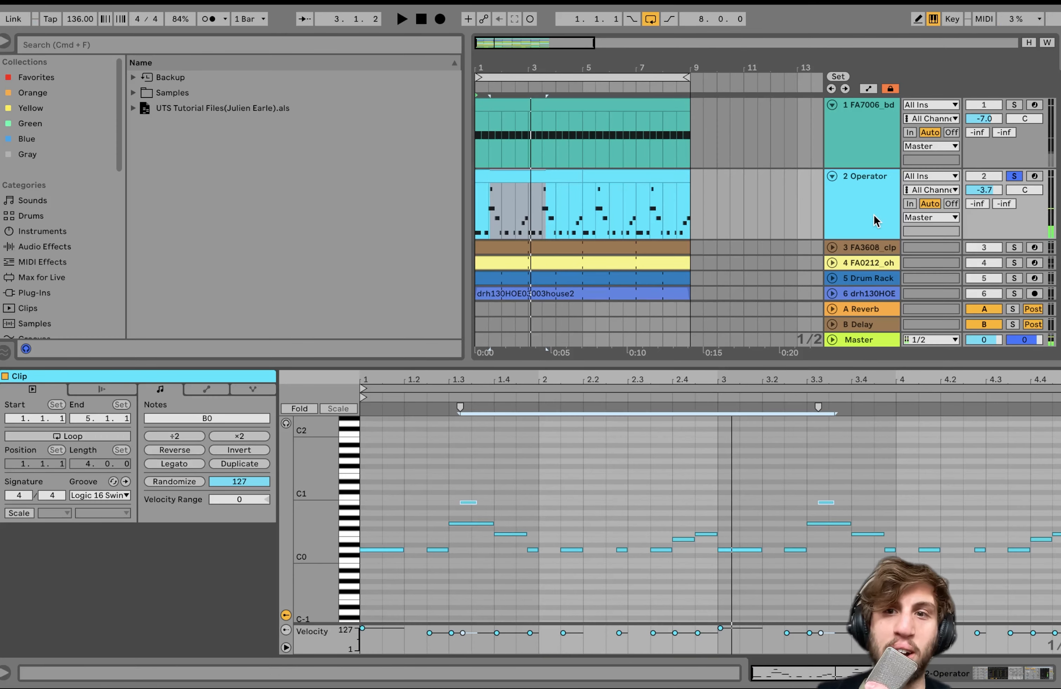
key("space")
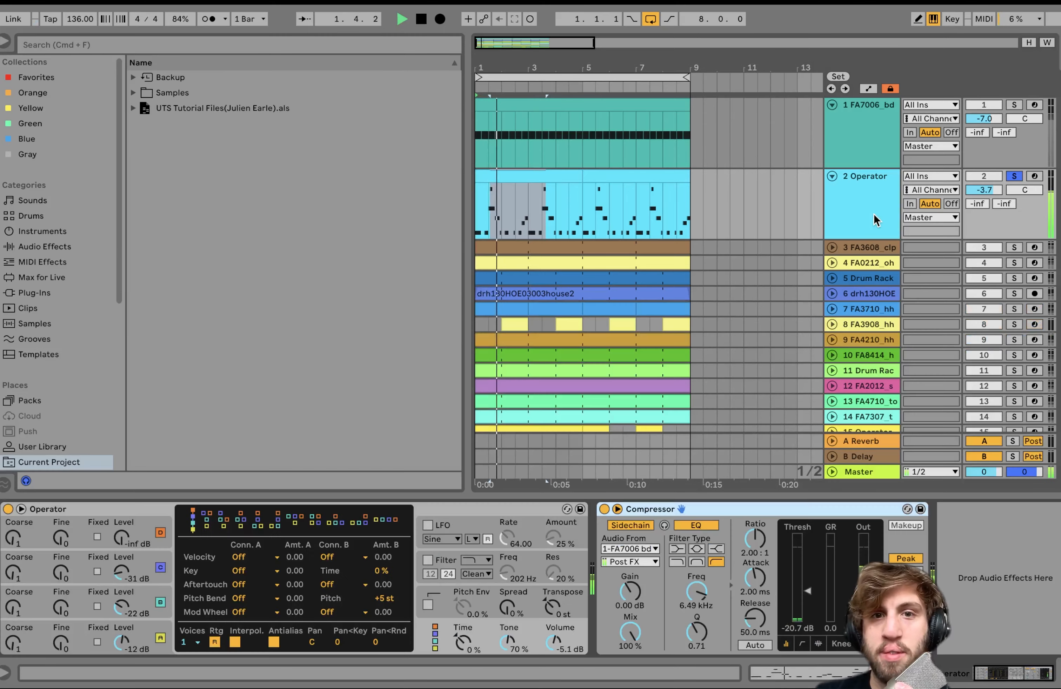
key("shift+Tab")
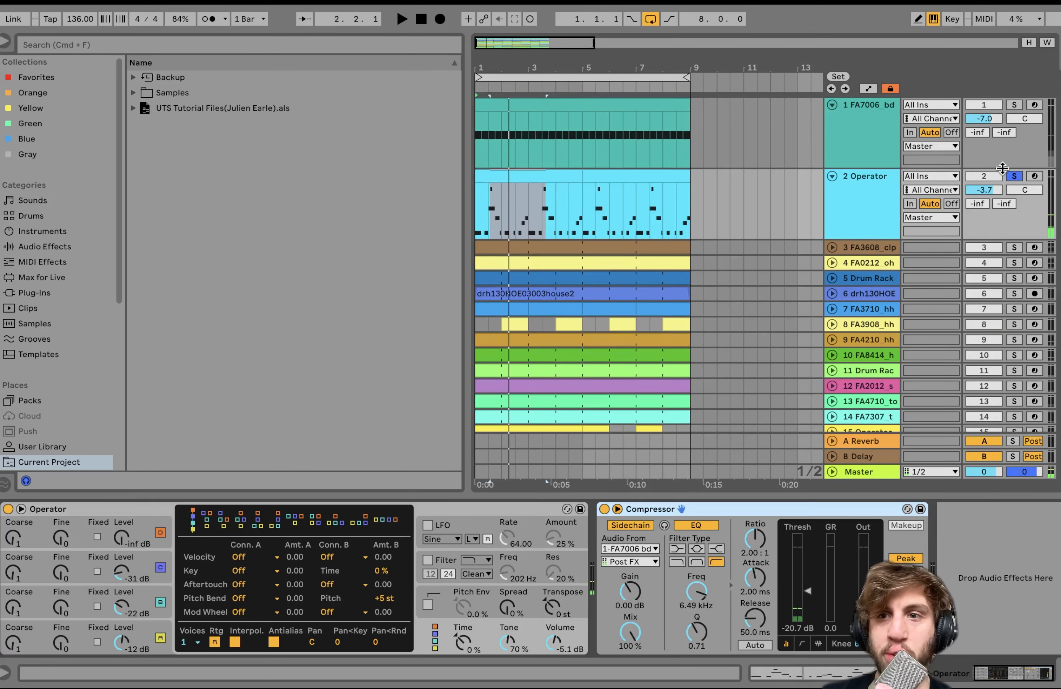
- Unsolo track 2 Operator and play the full mix briefly to hear the bass in context
left_click(1013, 176)
scroll(1013, 179, "down", 3)
key("space")
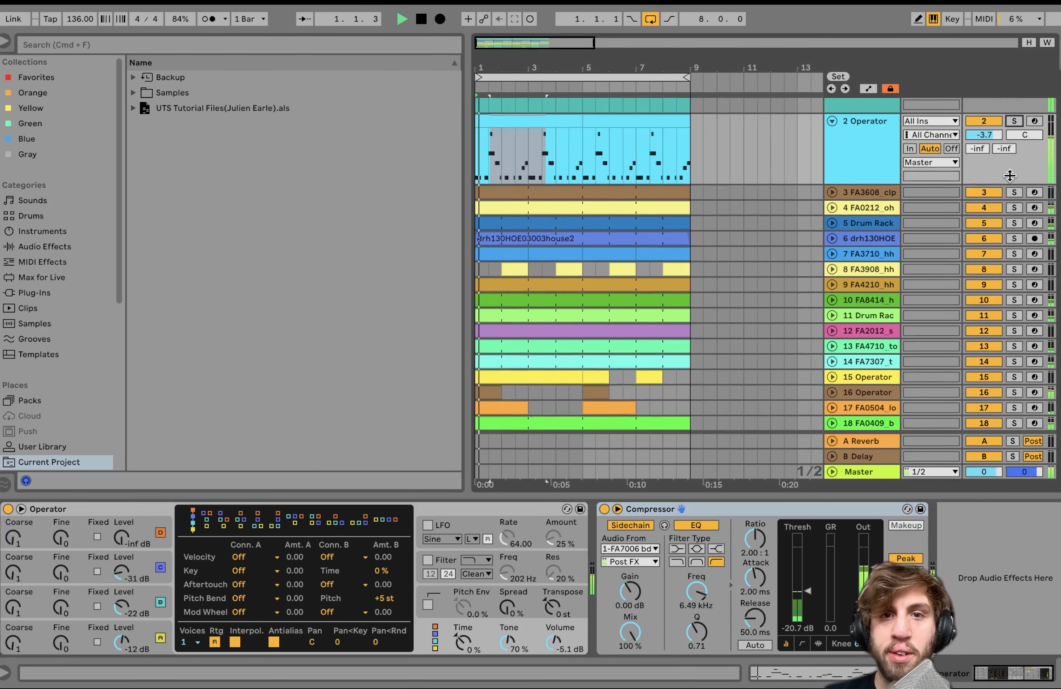
scroll(1013, 179, "up", 3)
left_click(874, 209)
key("space")
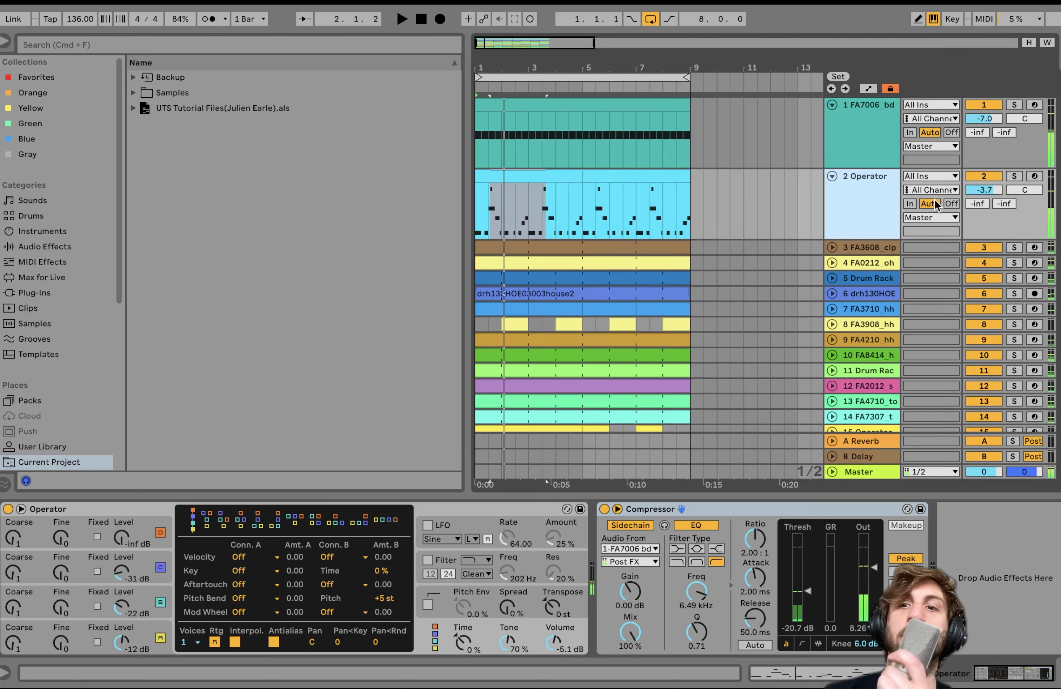
- Solo track 2 Operator again and examine the settings of oscillators A, B and C while auditioning the bass
left_click(1013, 177)
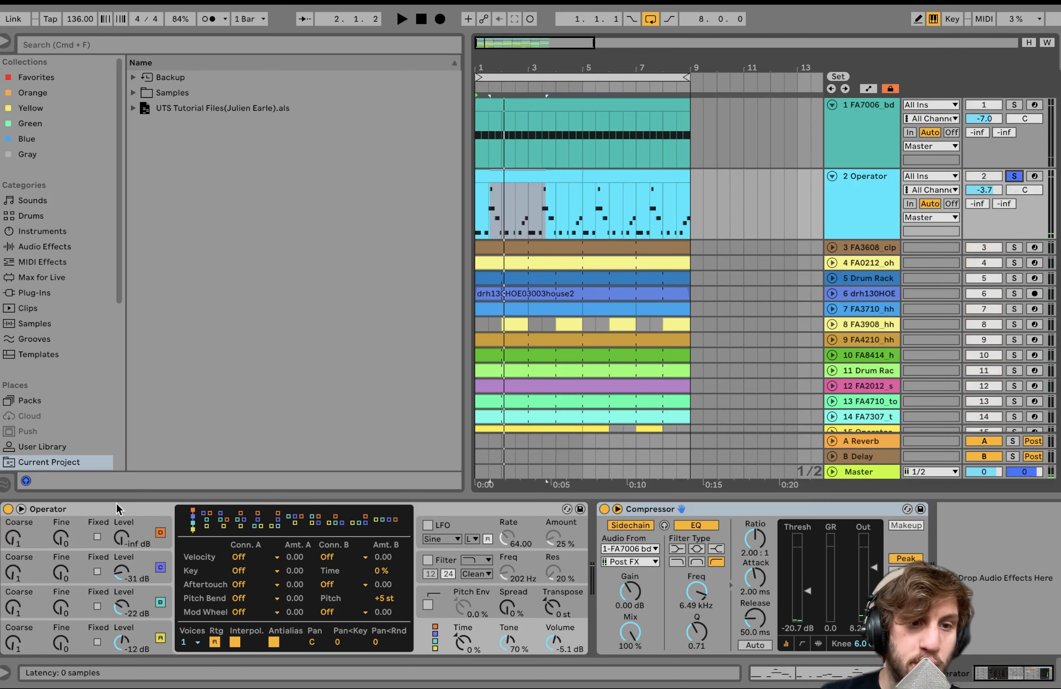
left_click(143, 641)
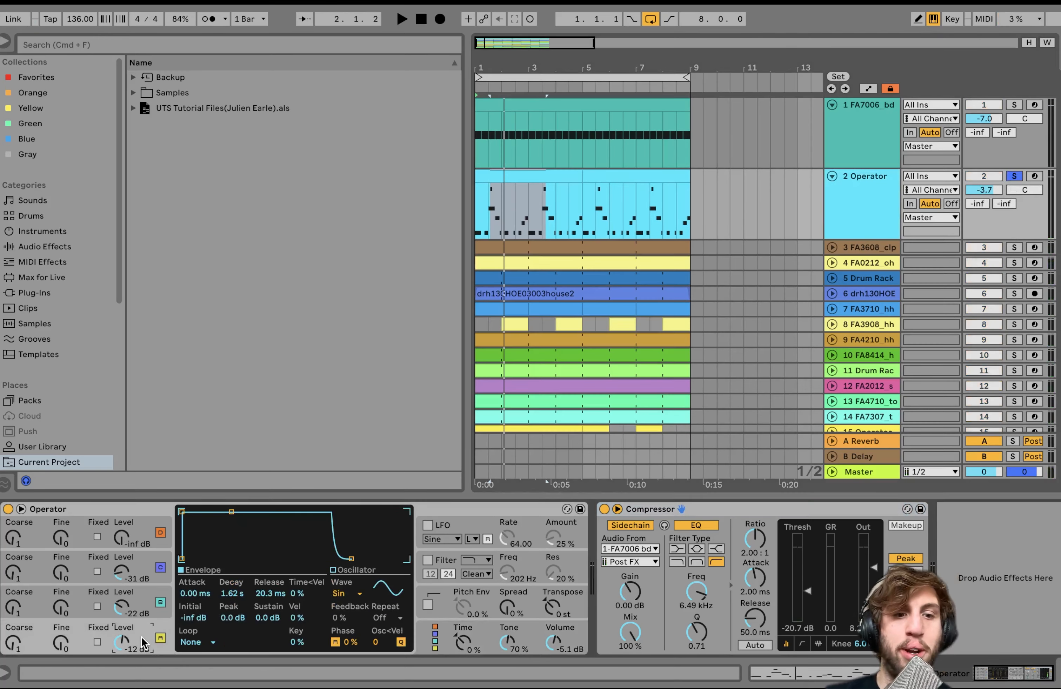
left_click(145, 613)
left_click(137, 567)
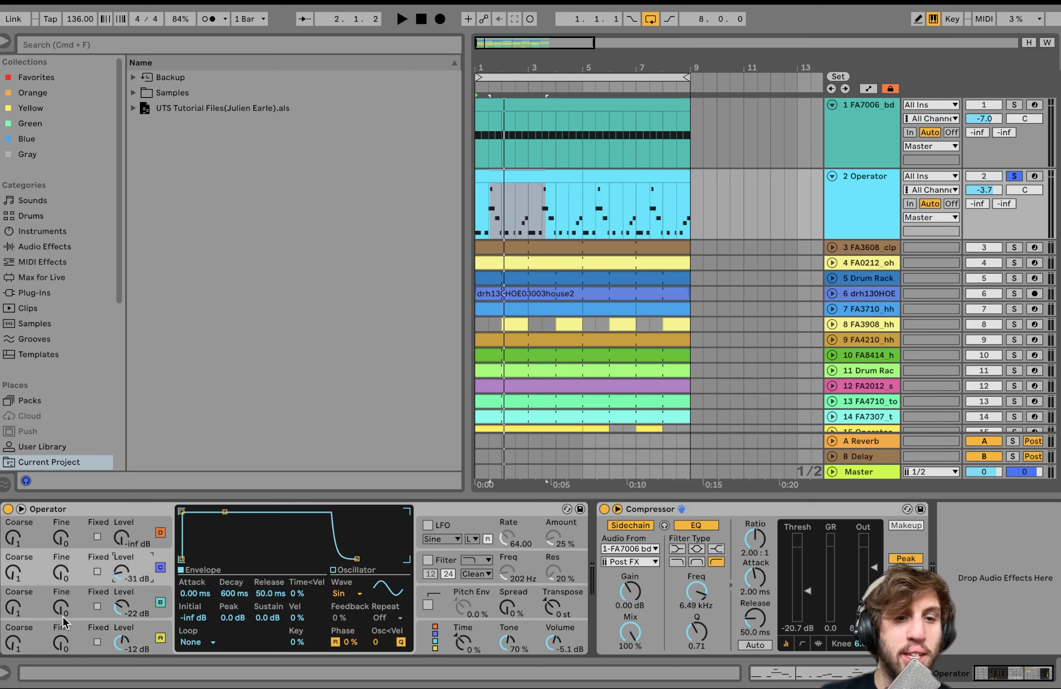
left_click(137, 599)
key("space")
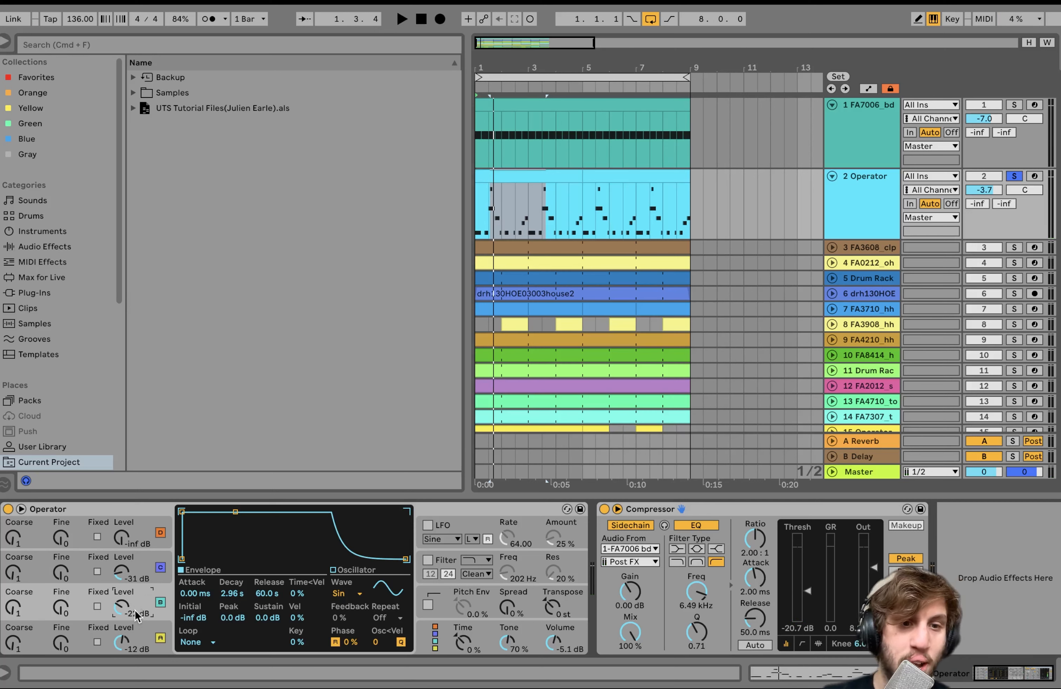
key("space")
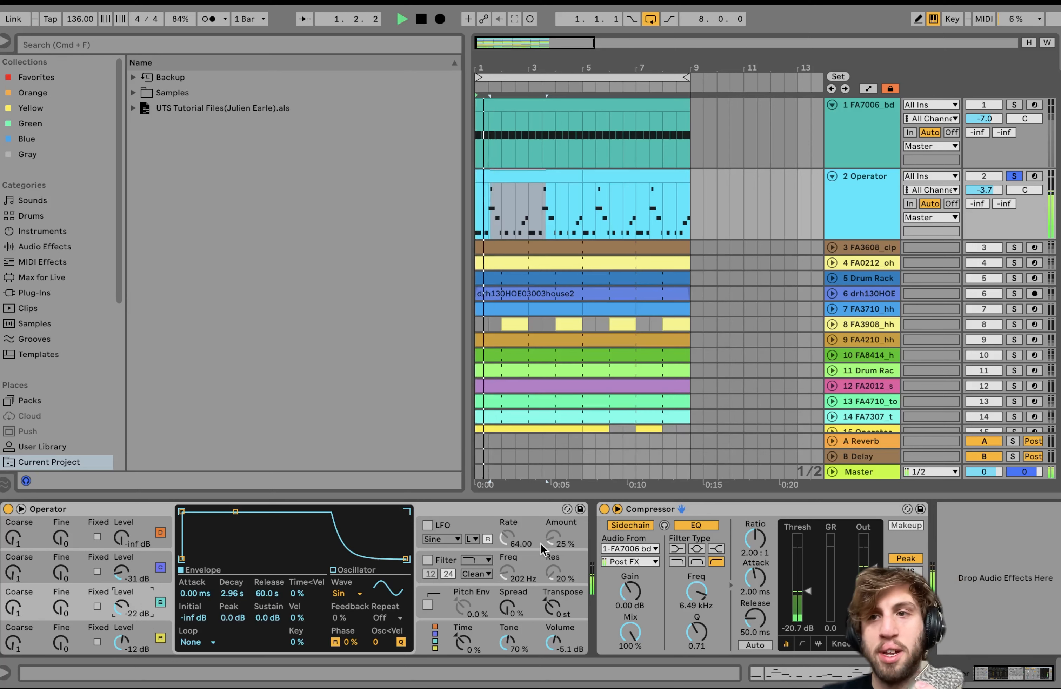
key("space")
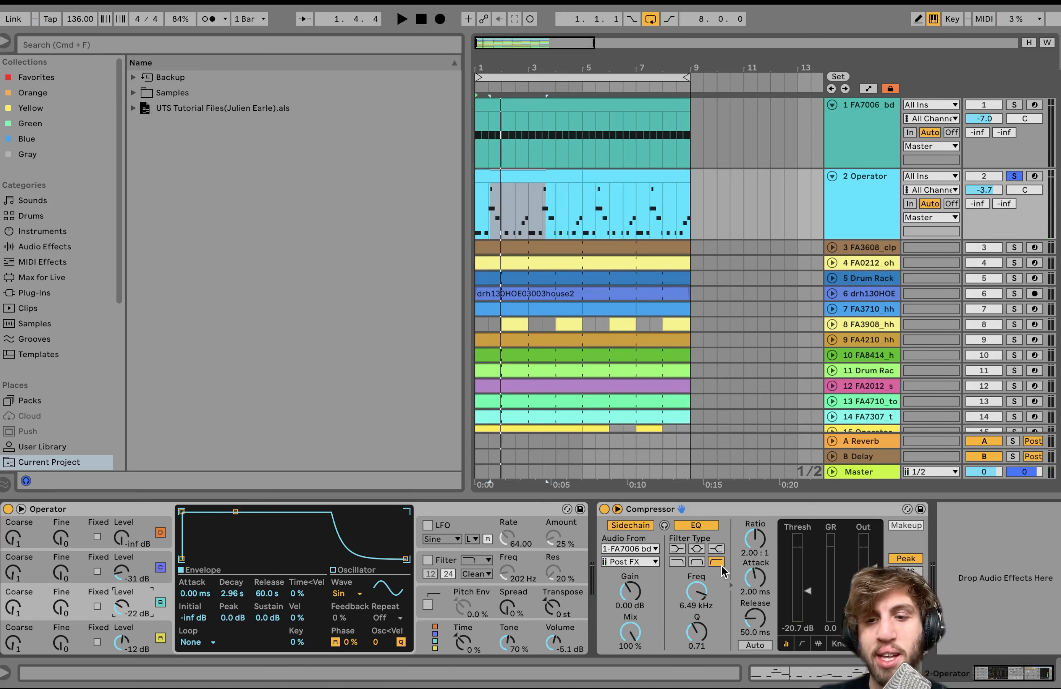
- Solo the FA3608_clp and FA0212_oh tracks together, play them and unfold both
left_click(1014, 248)
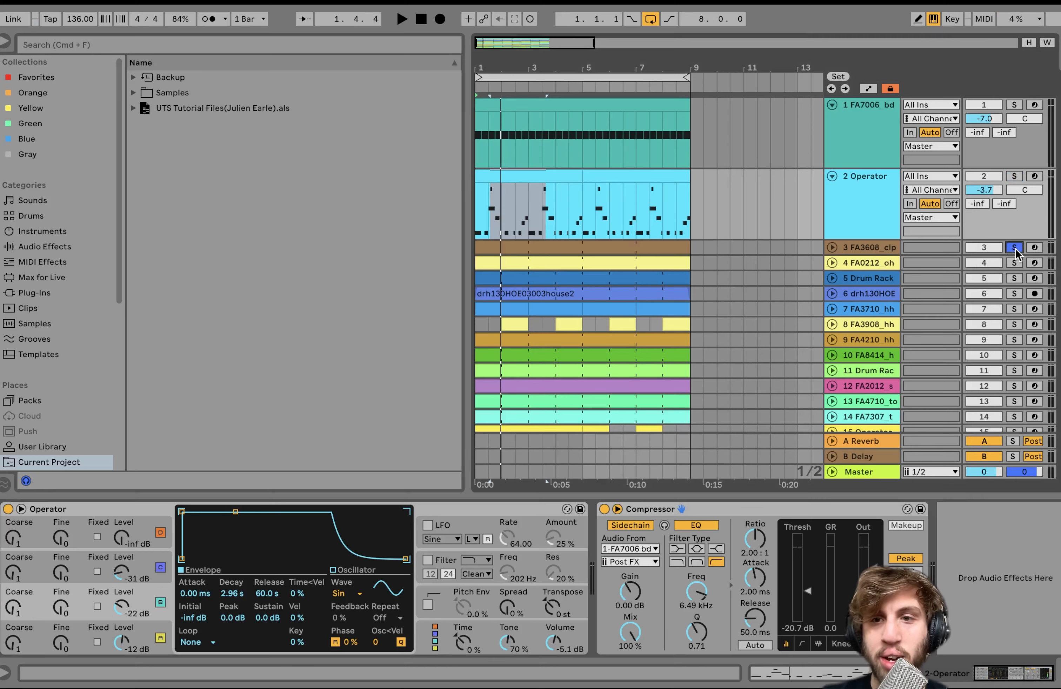
left_click(1014, 264, "super")
key("space")
left_click(832, 263)
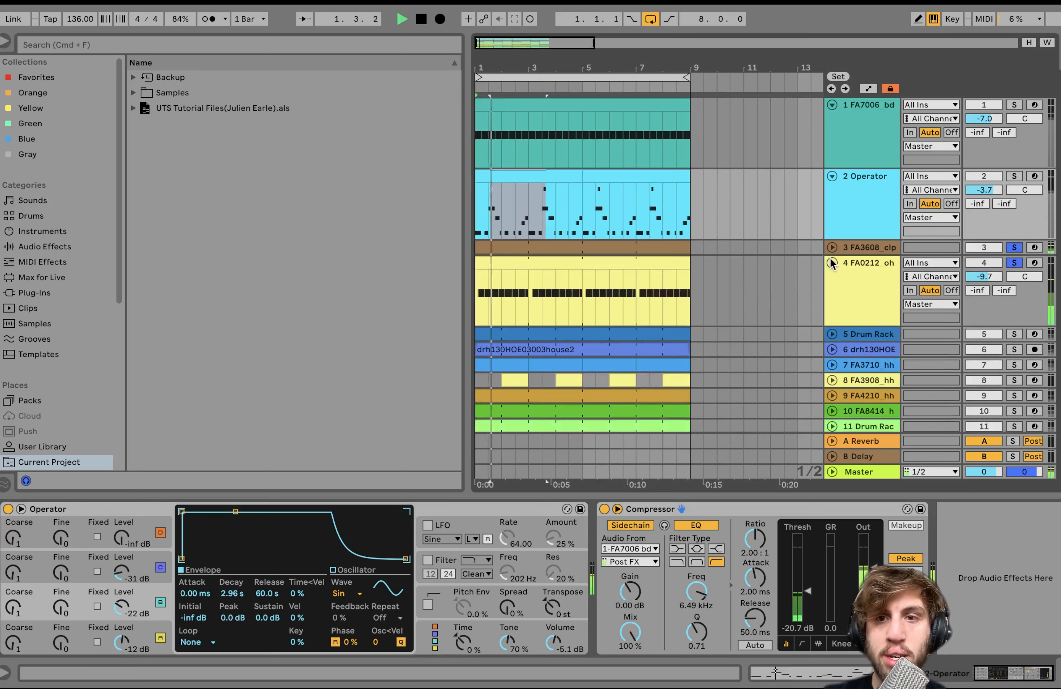
left_click(832, 247)
scroll(831, 245, "down", 2)
- Inspect the sampler settings of the FA3608_clp and FA0212_oh tracks and play the pair again
left_click(844, 237)
left_click(863, 324)
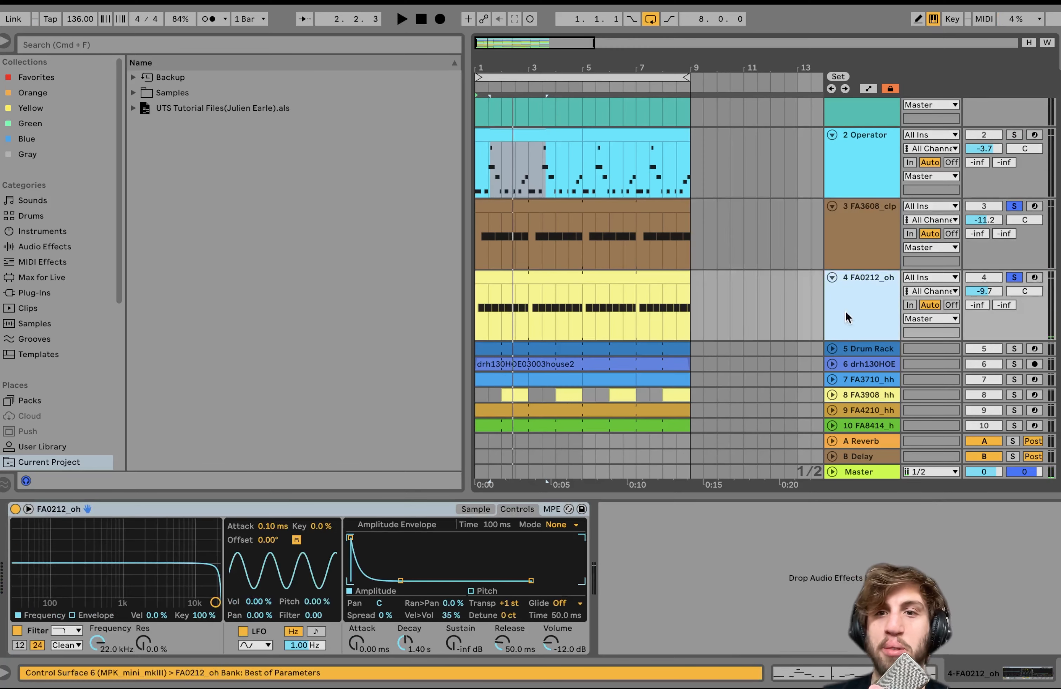
left_click(859, 248)
left_click(869, 296)
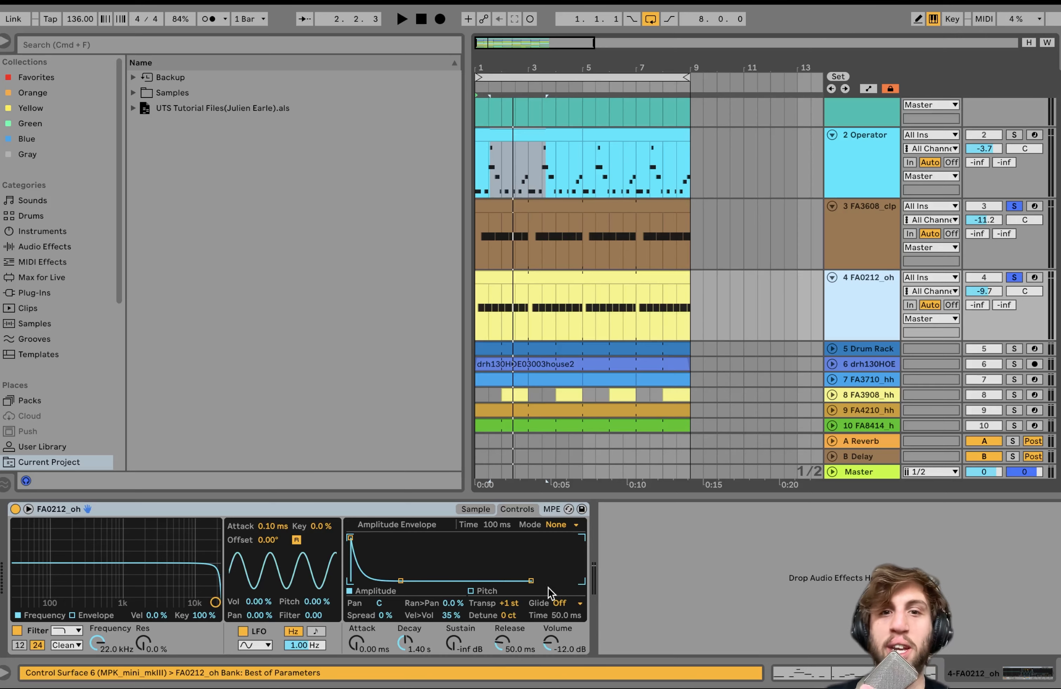
key("space")
scroll(887, 423, "down", 3)
key("space")
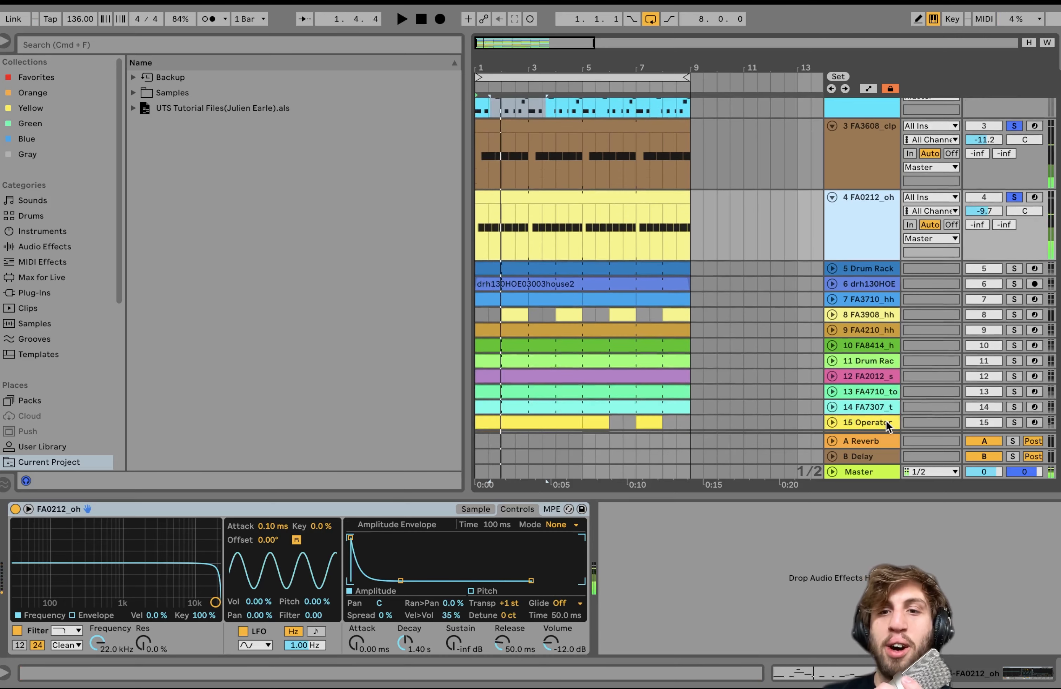
- Solo and play track 5 Drum Rack, unfold it and open its hi-hat MIDI clip in the note editor
left_click(874, 267)
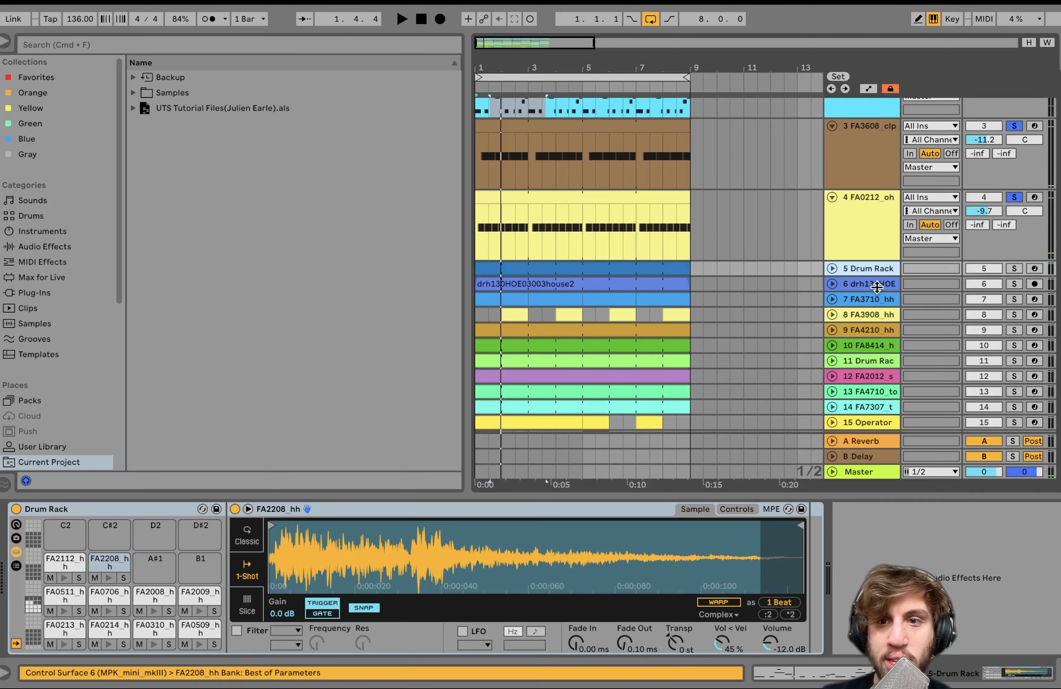
left_click(1014, 269)
key("space")
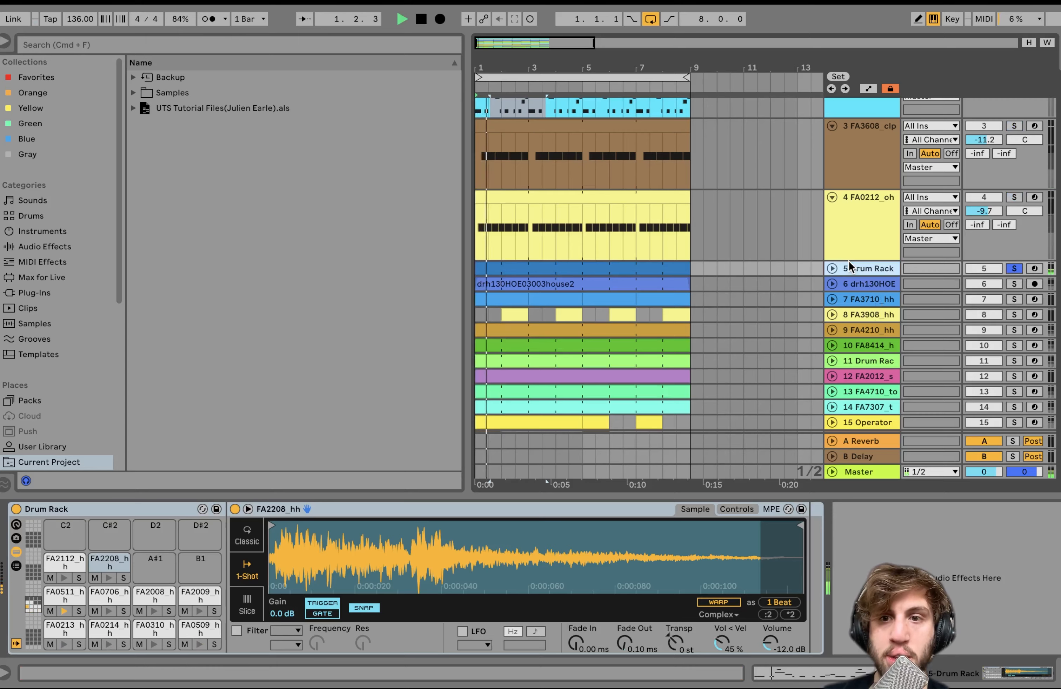
key("u")
double_click(511, 299)
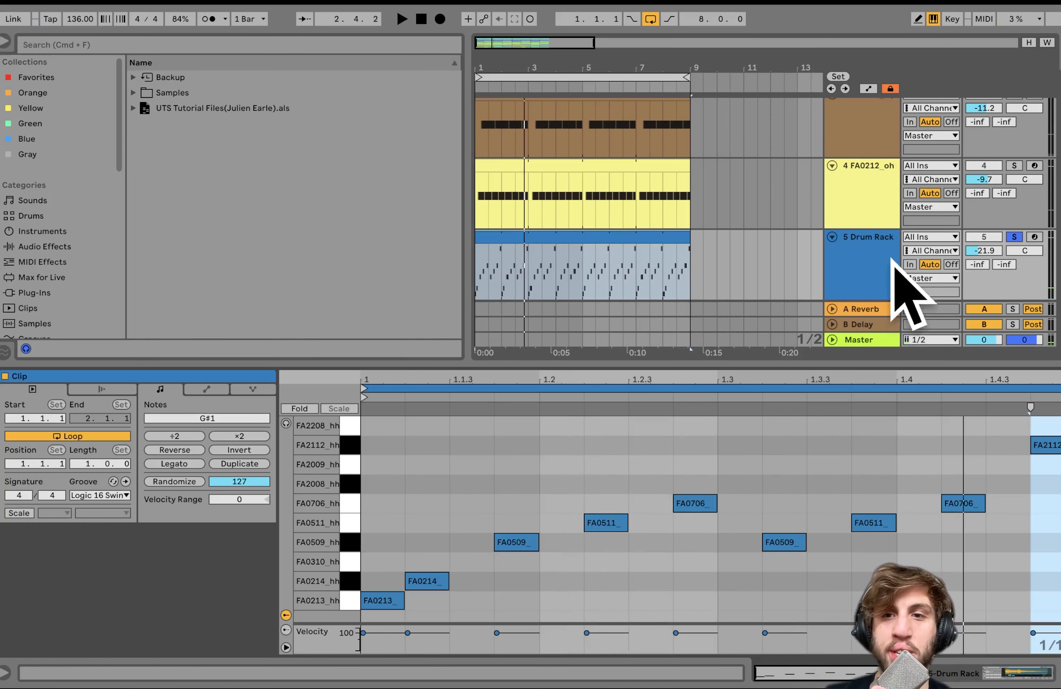
- Play track 5 Drum Rack with its devices shown, and switch the solo to the four hi-hat tracks 7 to 10 together
left_click(883, 266)
key("space")
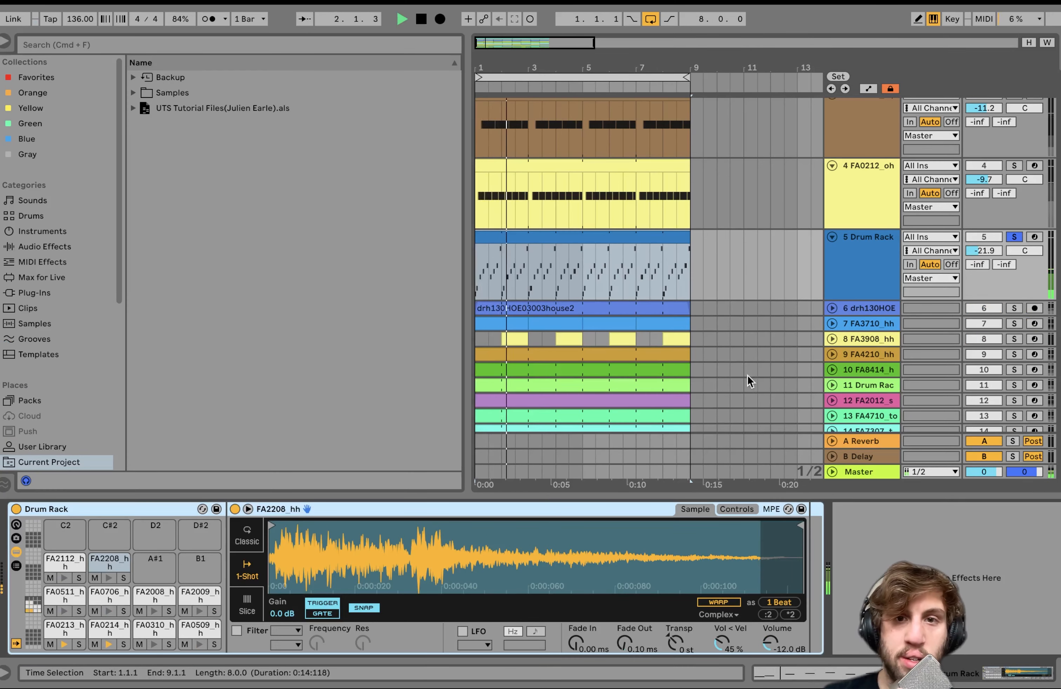
left_click(1014, 324)
left_click(861, 327)
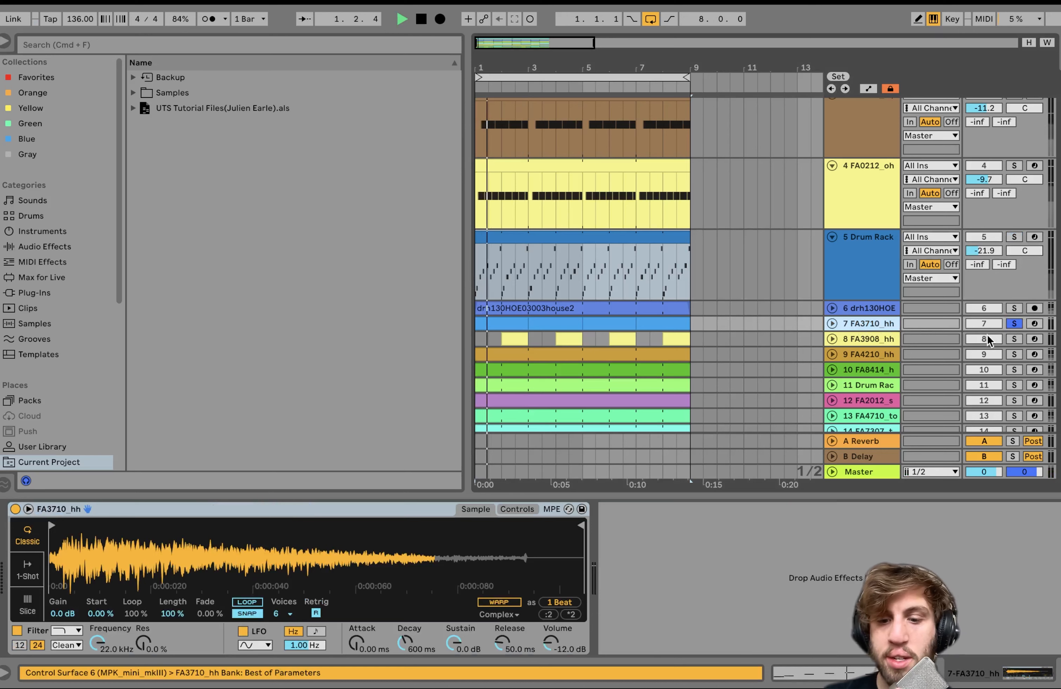
left_click(1015, 338, "super")
left_click(1014, 354, "super")
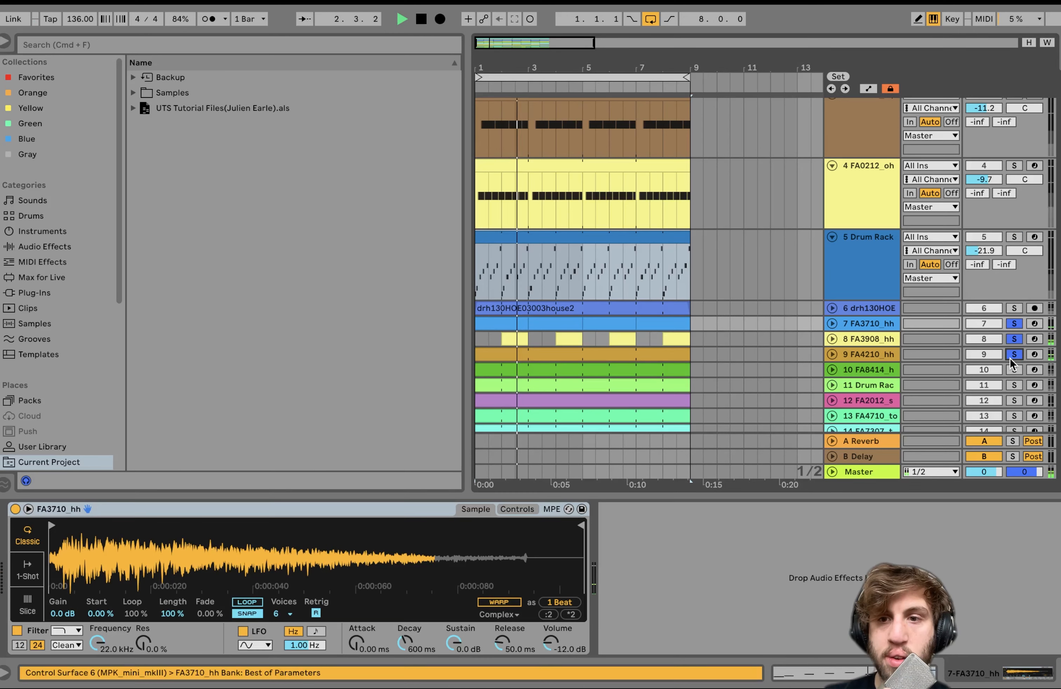
left_click(1010, 375)
left_click(1014, 370, "super")
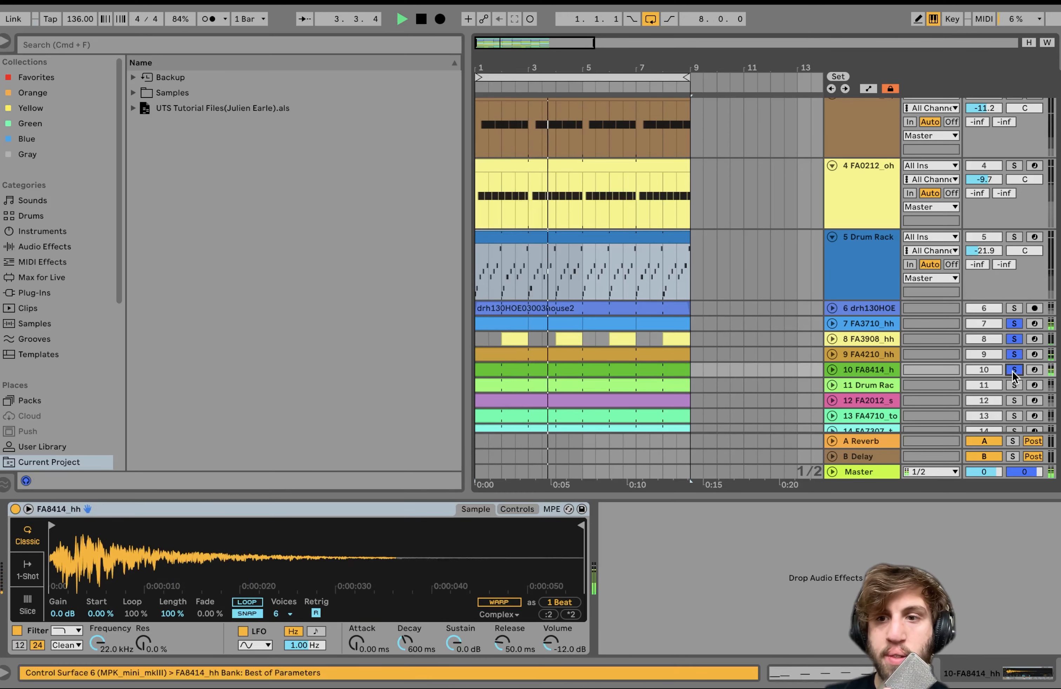
- Unfold hi-hat tracks 7 to 10 together to show their MIDI patterns and play them soloed
left_click(843, 373)
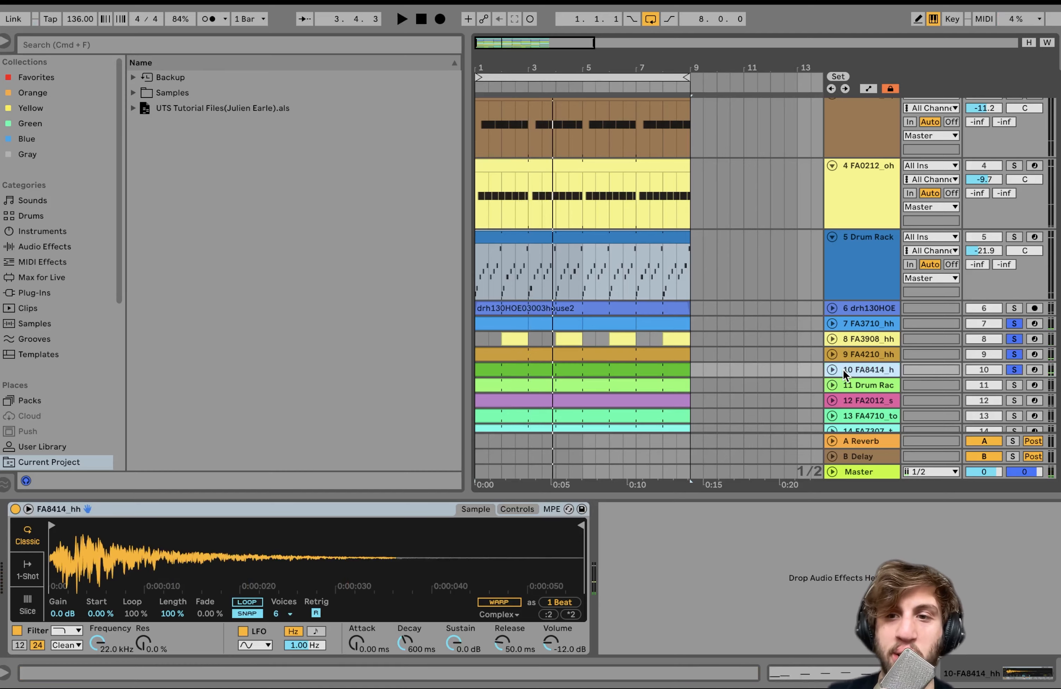
left_click(849, 325, "shift")
key("u")
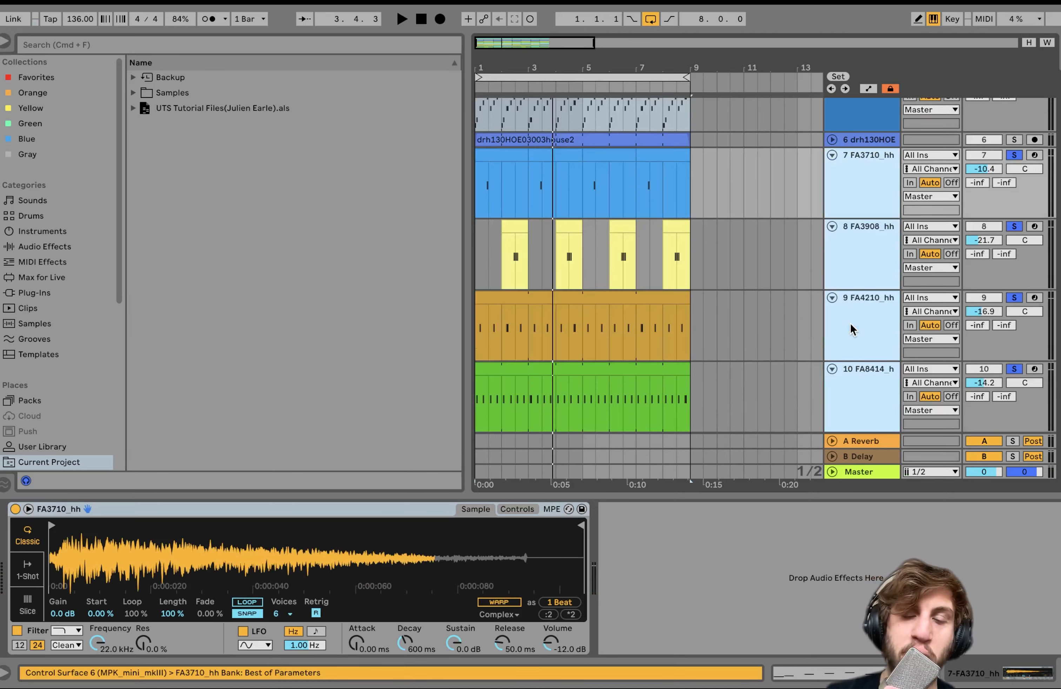
scroll(852, 328, "down", 4)
scroll(851, 329, "up", 3)
scroll(851, 328, "down", 3)
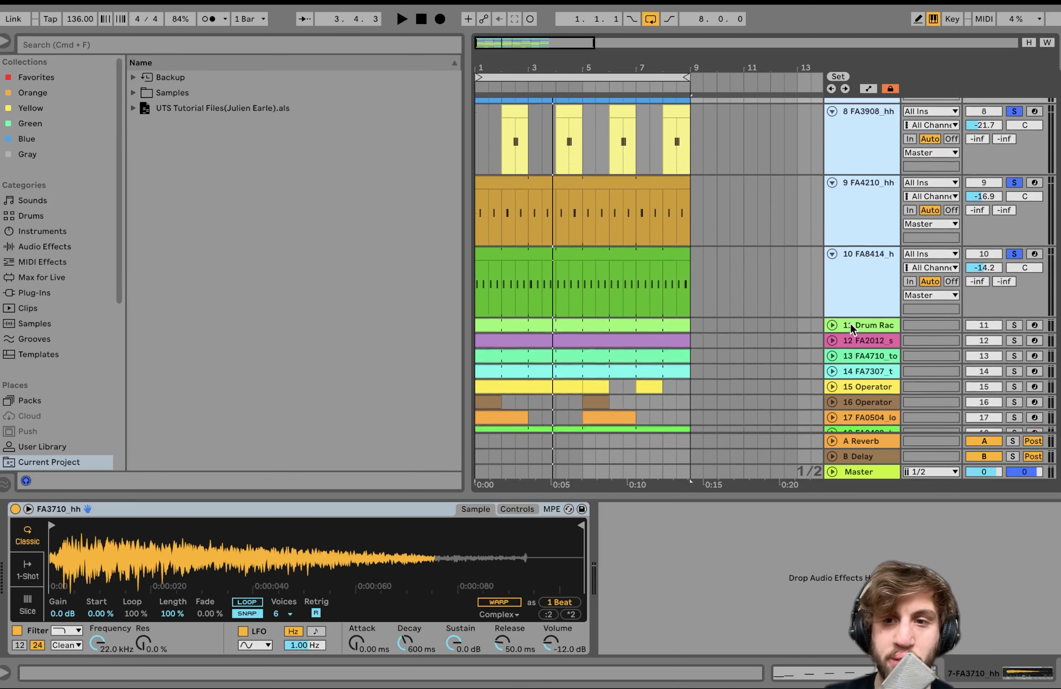
scroll(849, 323, "up", 5)
key("space")
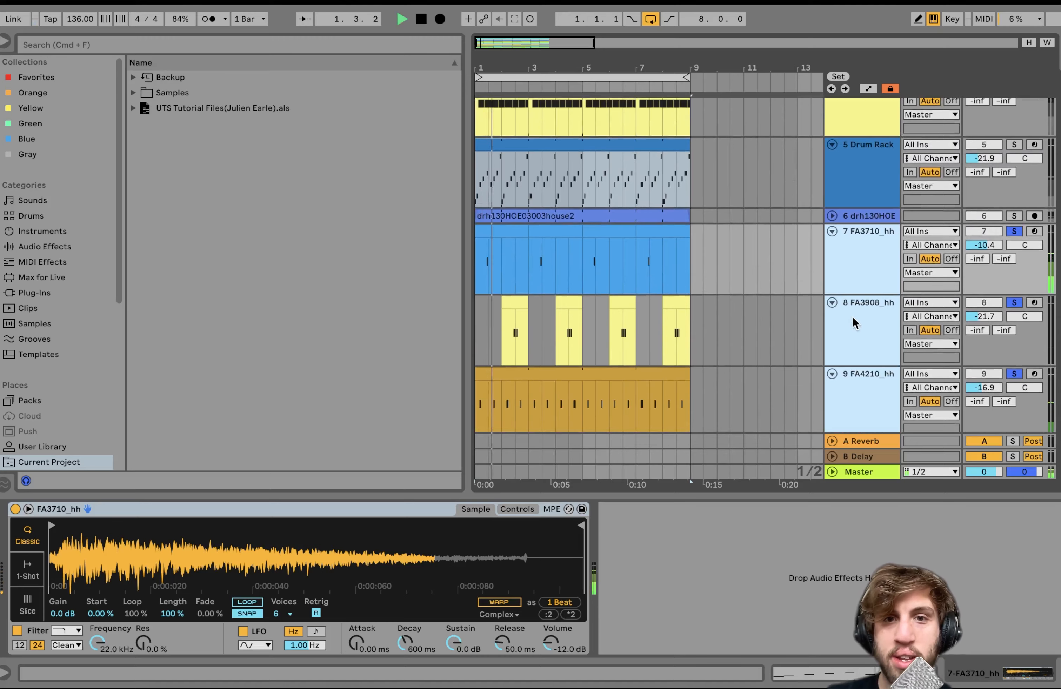
- Solo and play track 6, the drh130HOE loop, and unfold it to show its waveform
key("space")
left_click(865, 221)
scroll(903, 264, "down", 5)
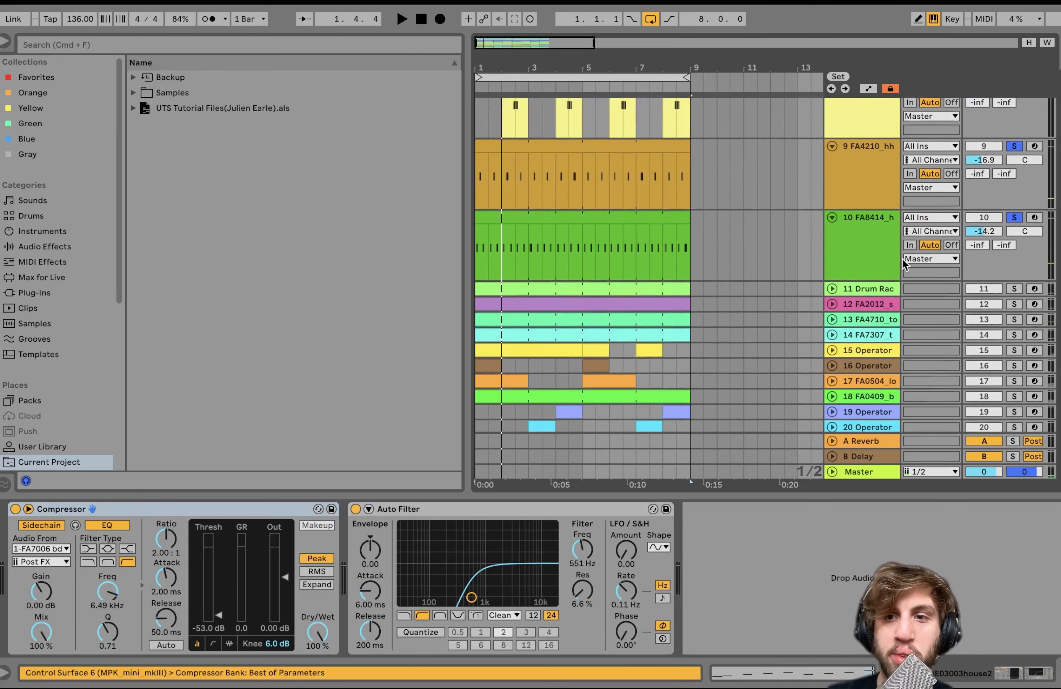
scroll(967, 338, "up", 4)
key("space")
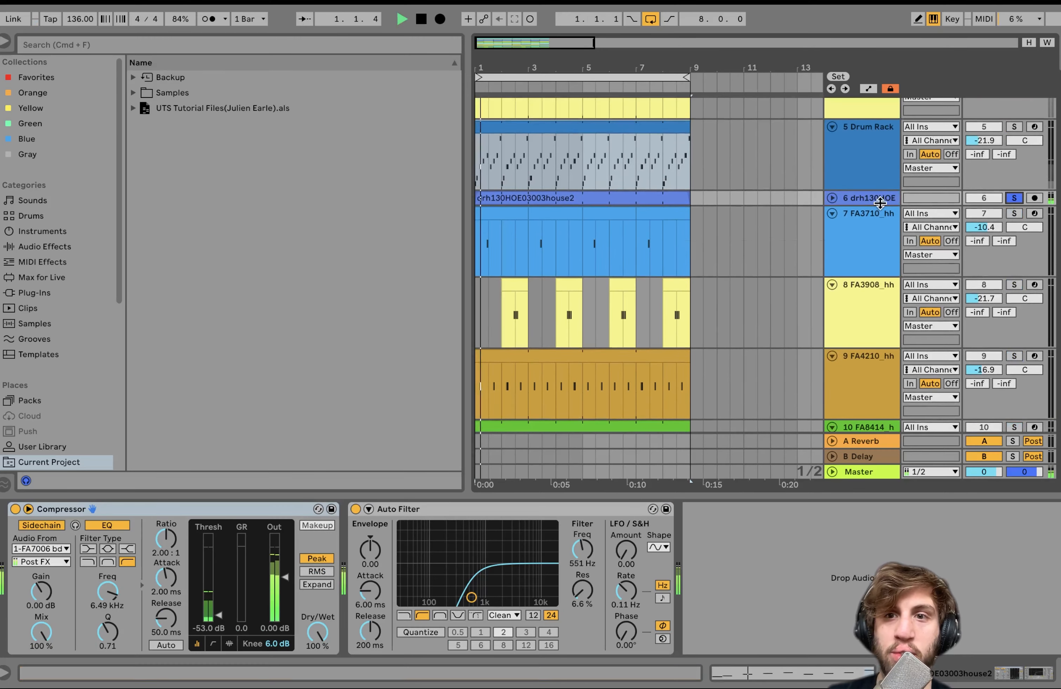
left_click(832, 198)
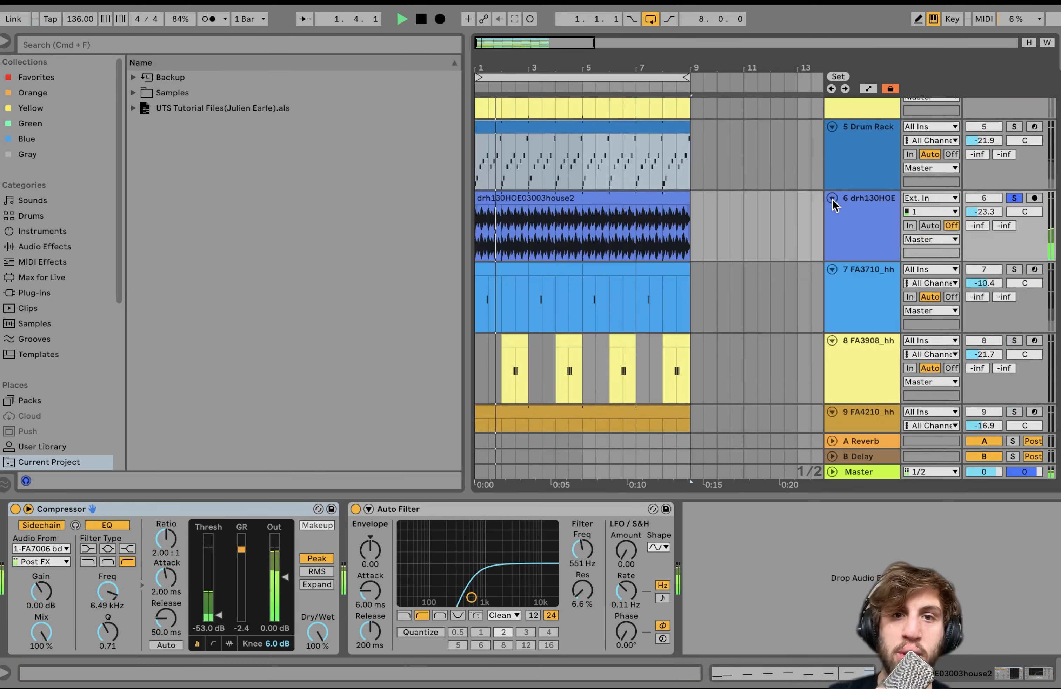
- Audition the drh130HOE loop with its Compressor and Auto Filter bypassed, and re-enable both devices
left_click(355, 509)
key("space")
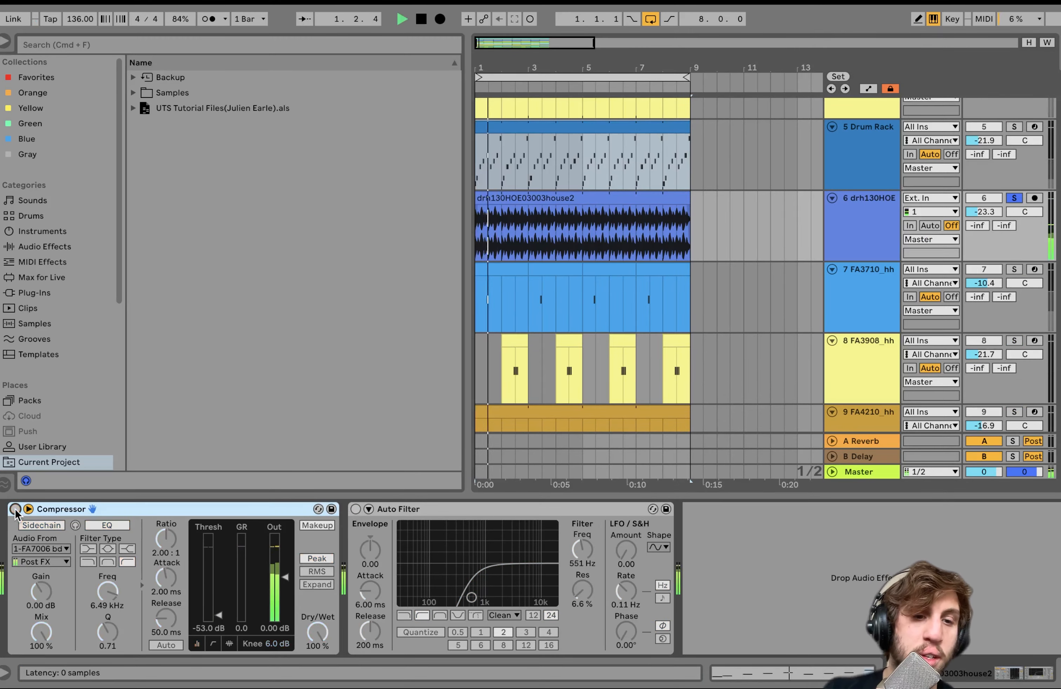
key("space")
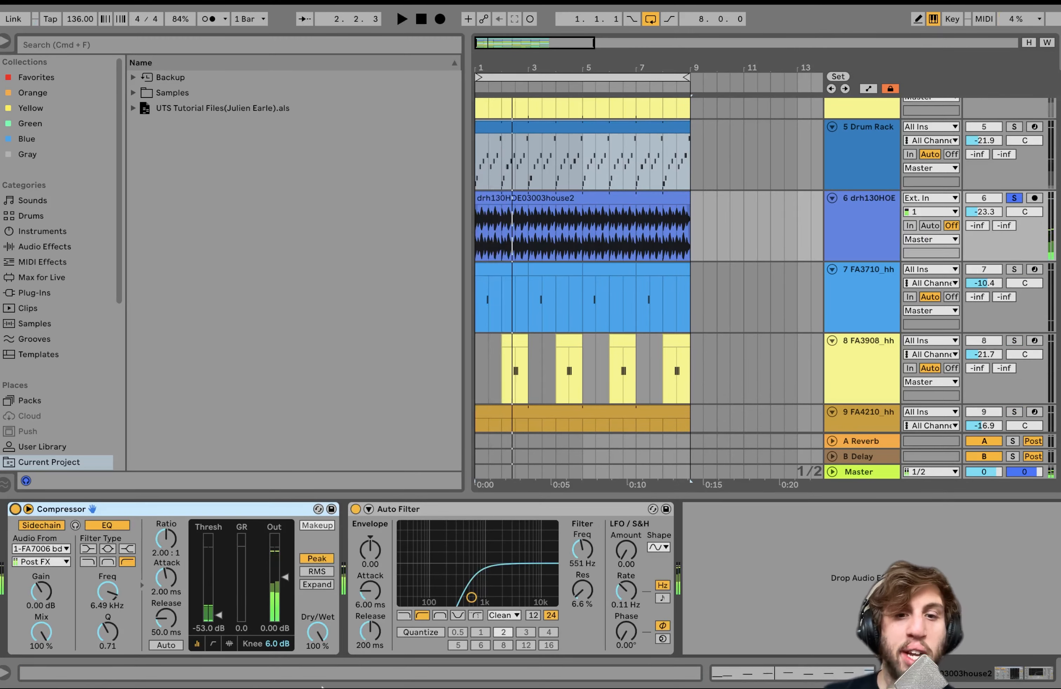
- Solo track 5 Drum Rack in place of the drh130HOE loop and play it briefly
left_click(937, 318)
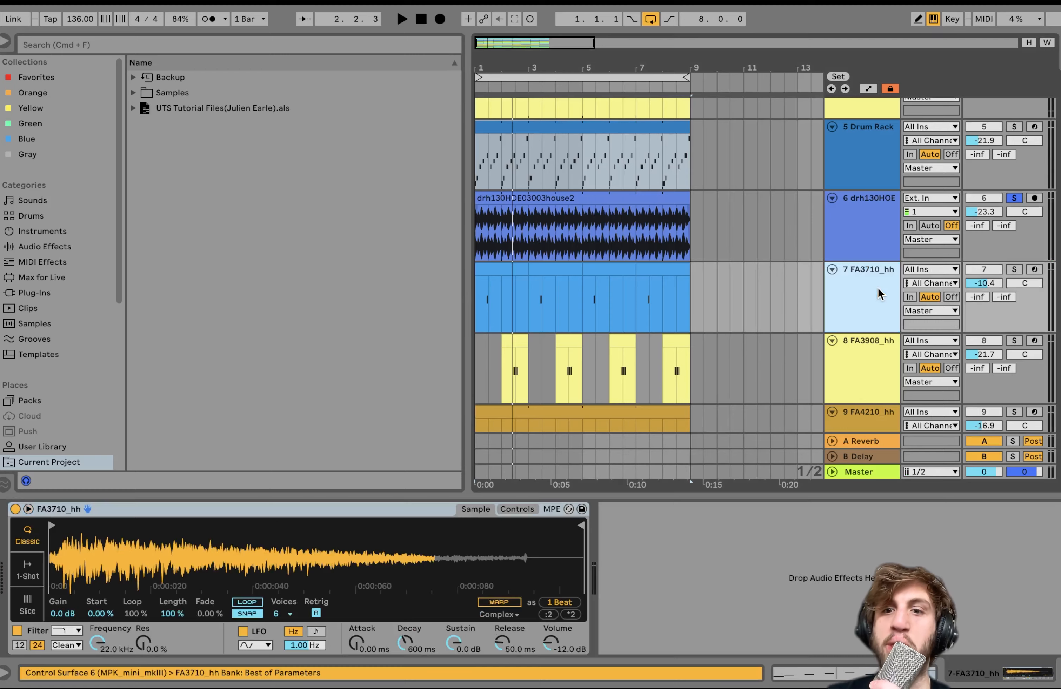
scroll(895, 304, "down", 3)
scroll(880, 293, "up", 5)
left_click(881, 293)
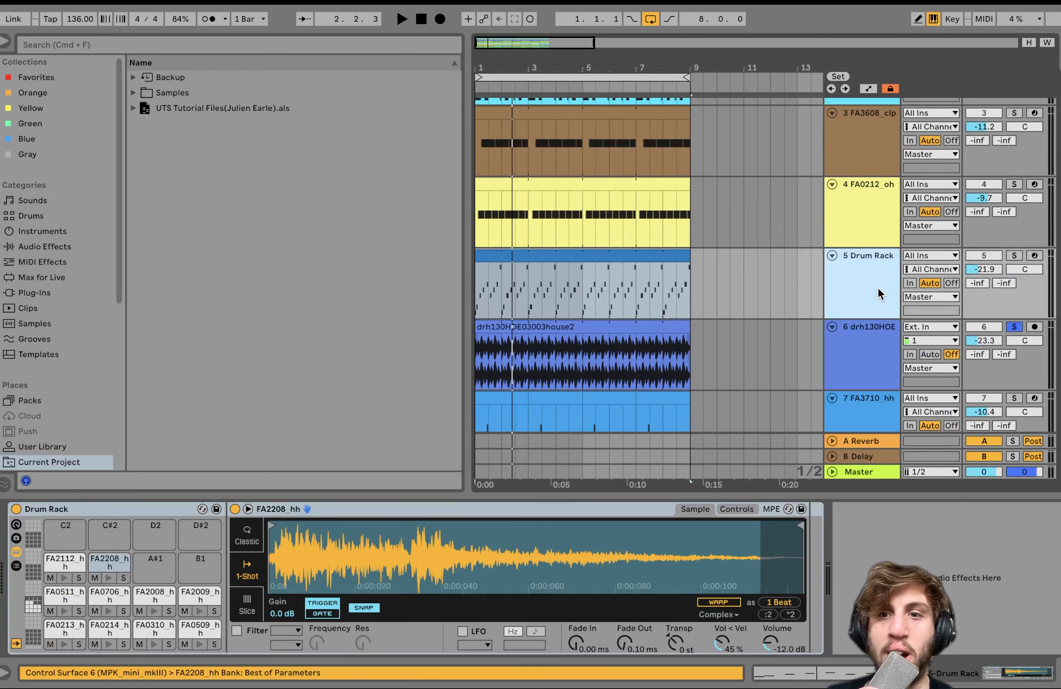
left_click(1016, 258)
scroll(1016, 258, "down", 5)
key("space")
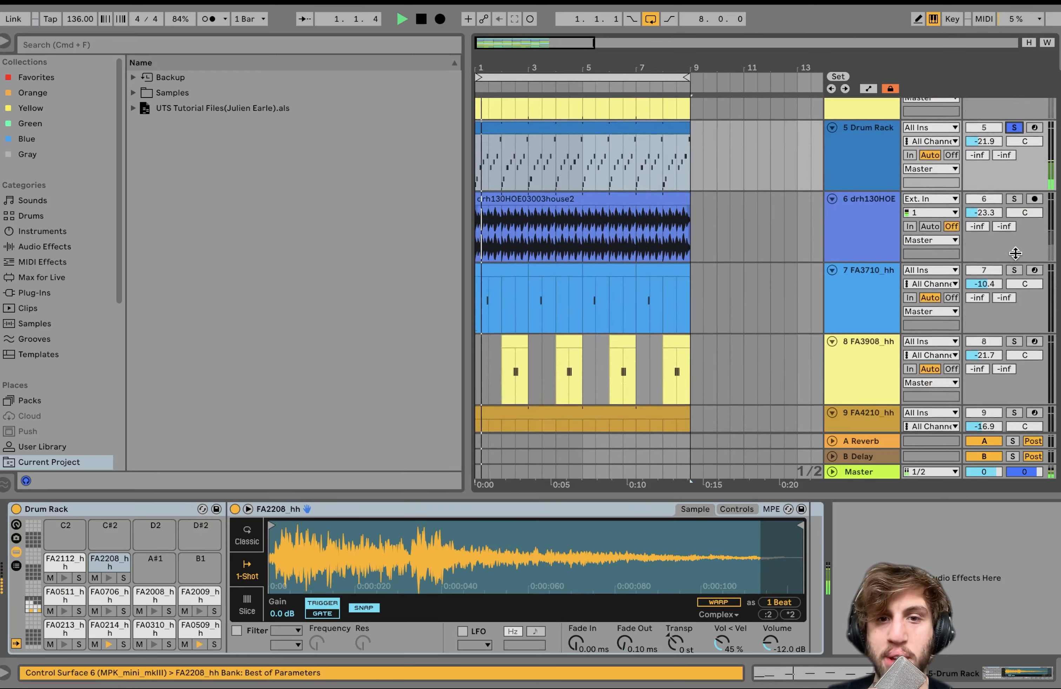
key("space")
- Add tracks 7 to 14 to the Drum Rack solo, play them together and unfold track 14 FA7307
scroll(1014, 268, "down", 2)
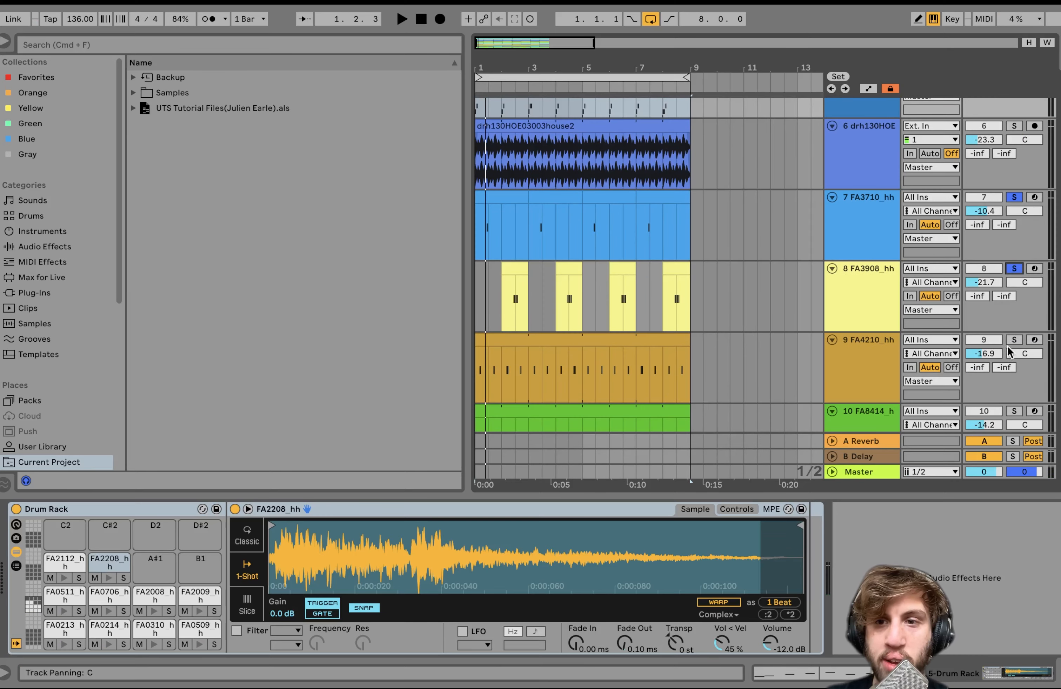
scroll(1014, 345, "down", 2)
scroll(1014, 346, "down", 3)
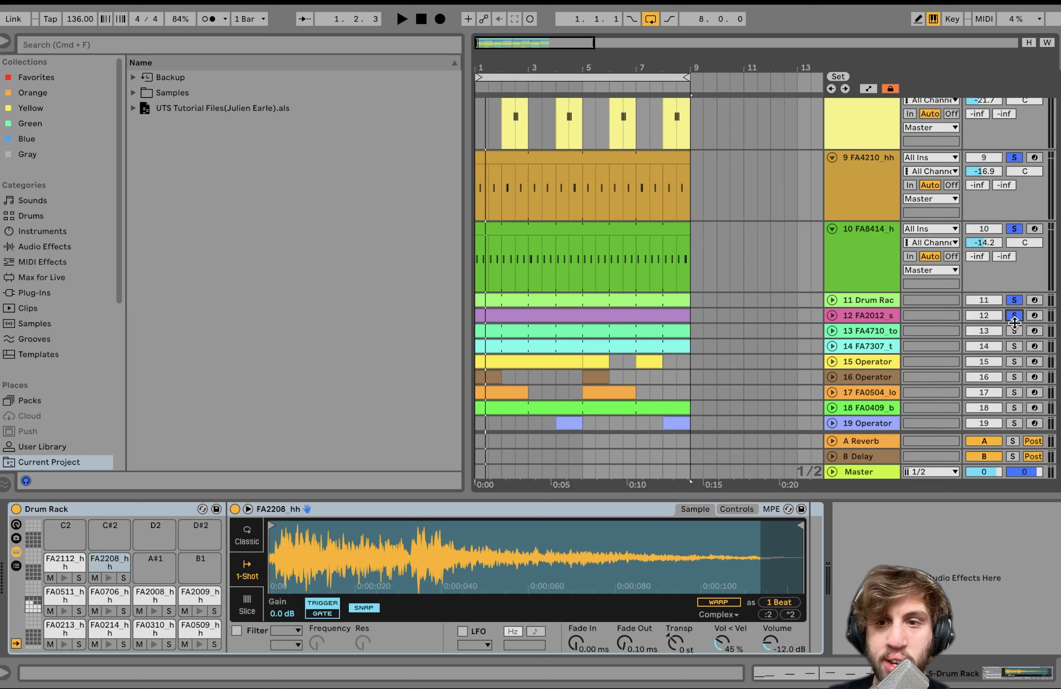
key("space")
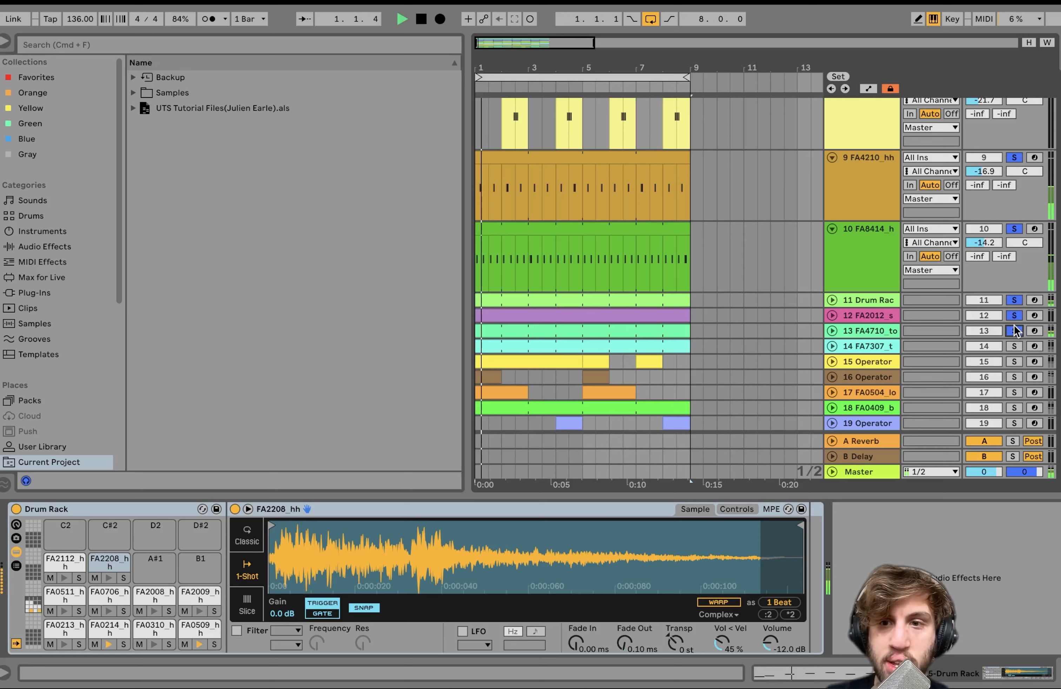
left_click(1014, 346)
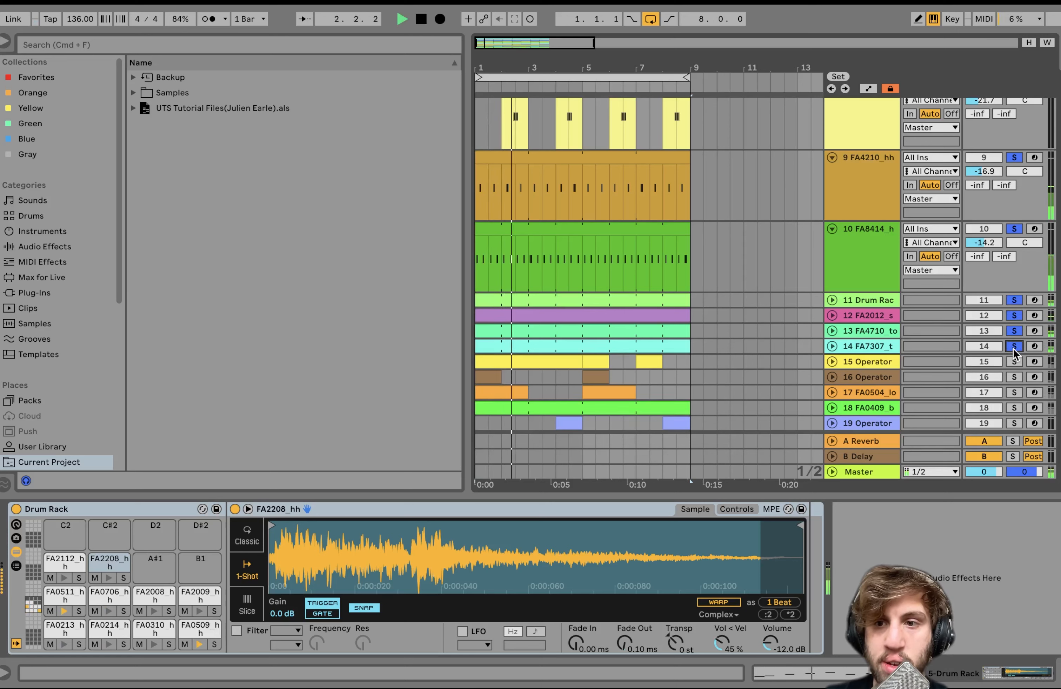
left_click(833, 346)
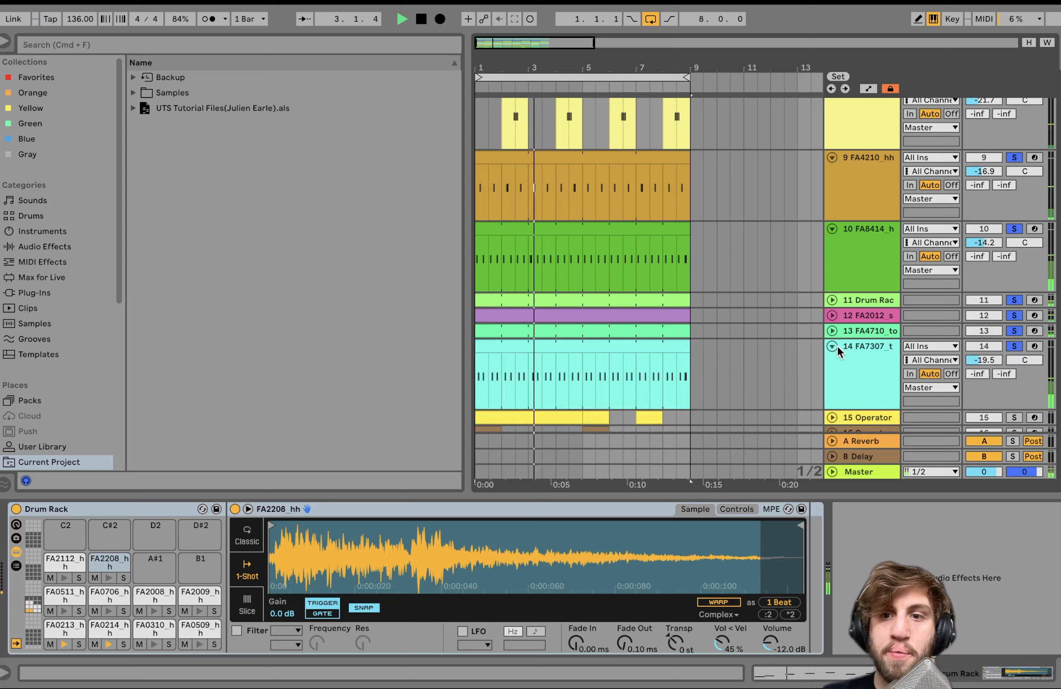
- Stop playback and browse the devices of tracks 13 back to 10, ending on the track 11 Drum Rack
left_click(858, 332)
key("space")
key("Up")
key("Up")
key("Up")
key("Up")
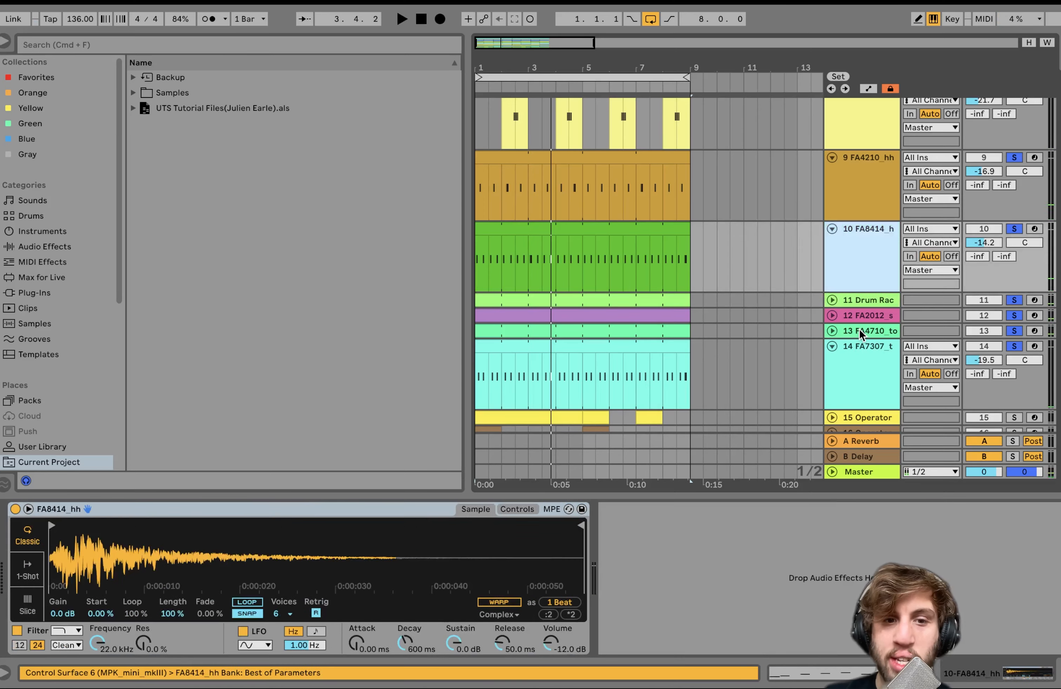
key("Down")
key("Down")
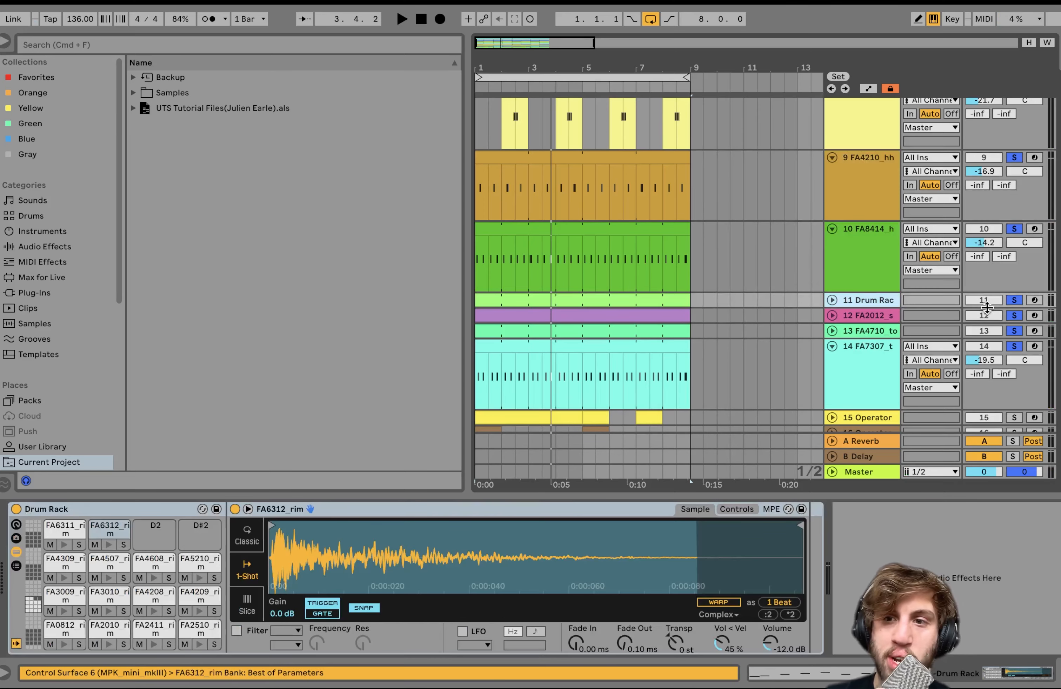
- Solo only track 11 Drum Rack, play its rim pattern and unfold the track to show its notes
left_click(1014, 300)
left_click(1014, 301)
key("space")
left_click(831, 299)
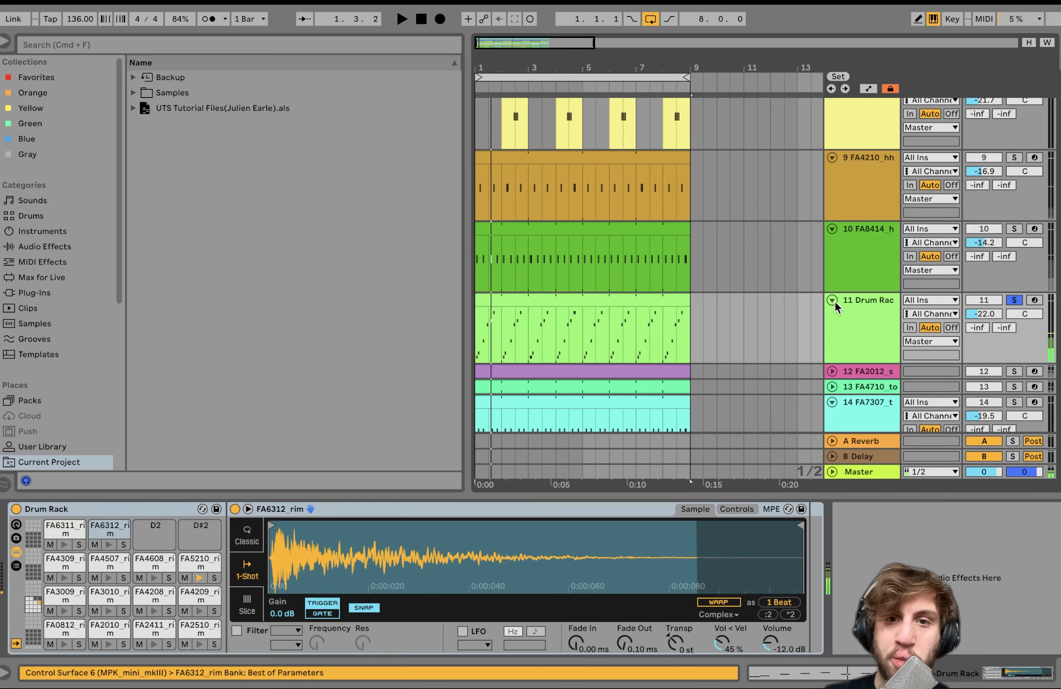
scroll(915, 370, "down", 5)
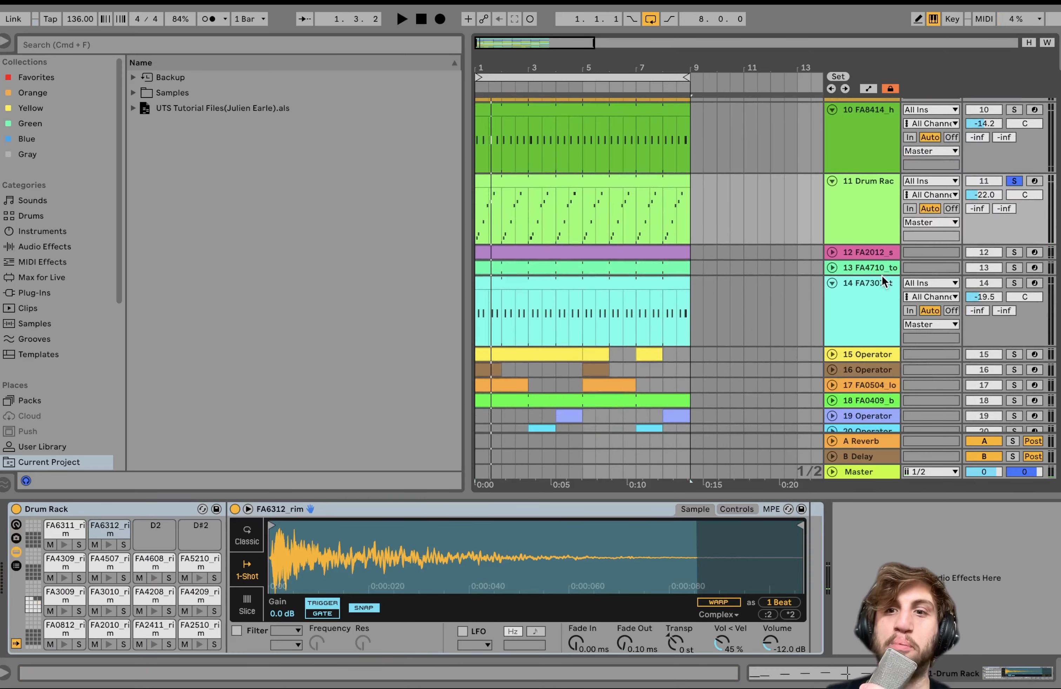
- Solo track 13 FA4710_tom and play it with its Auto Pan and Auto Filter bypassed
left_click(874, 268)
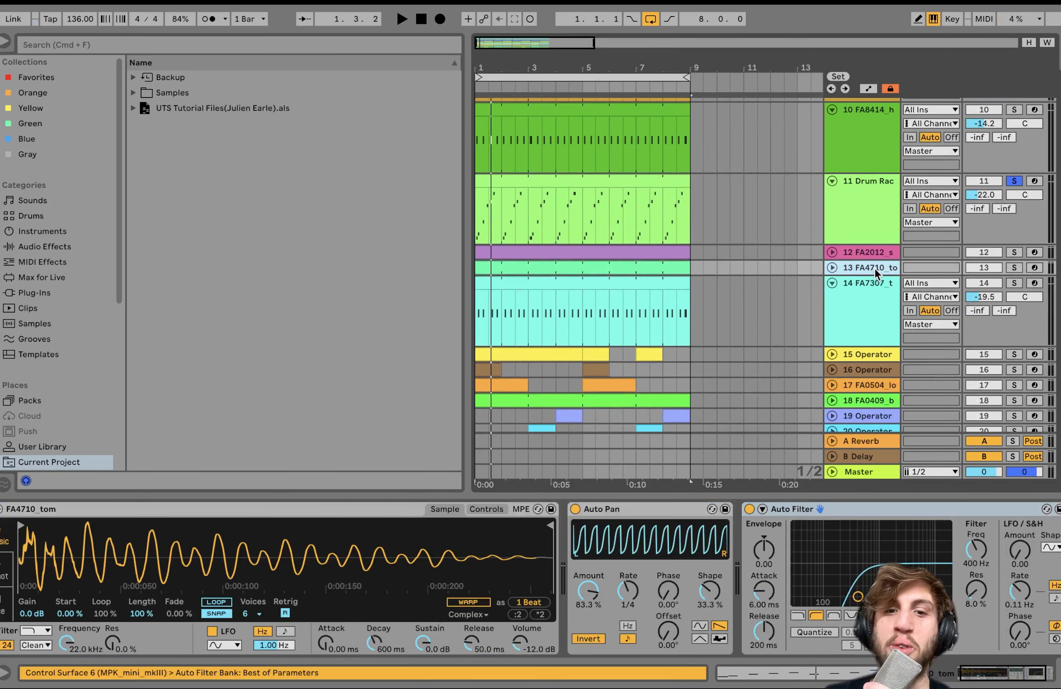
left_click(1014, 268)
left_click(664, 506)
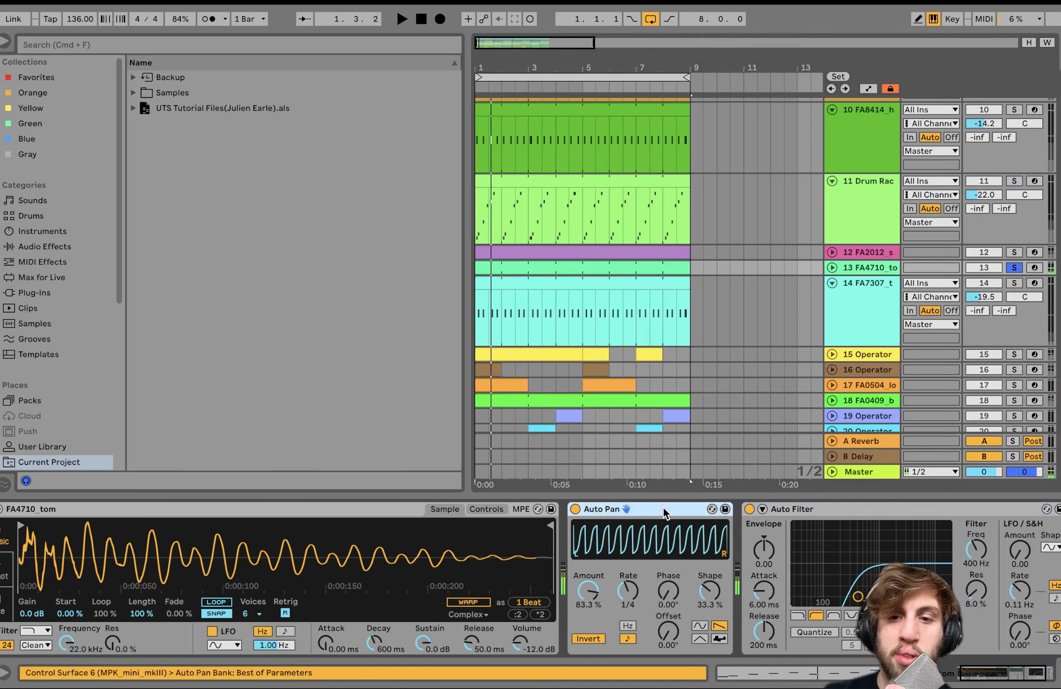
left_click(748, 509)
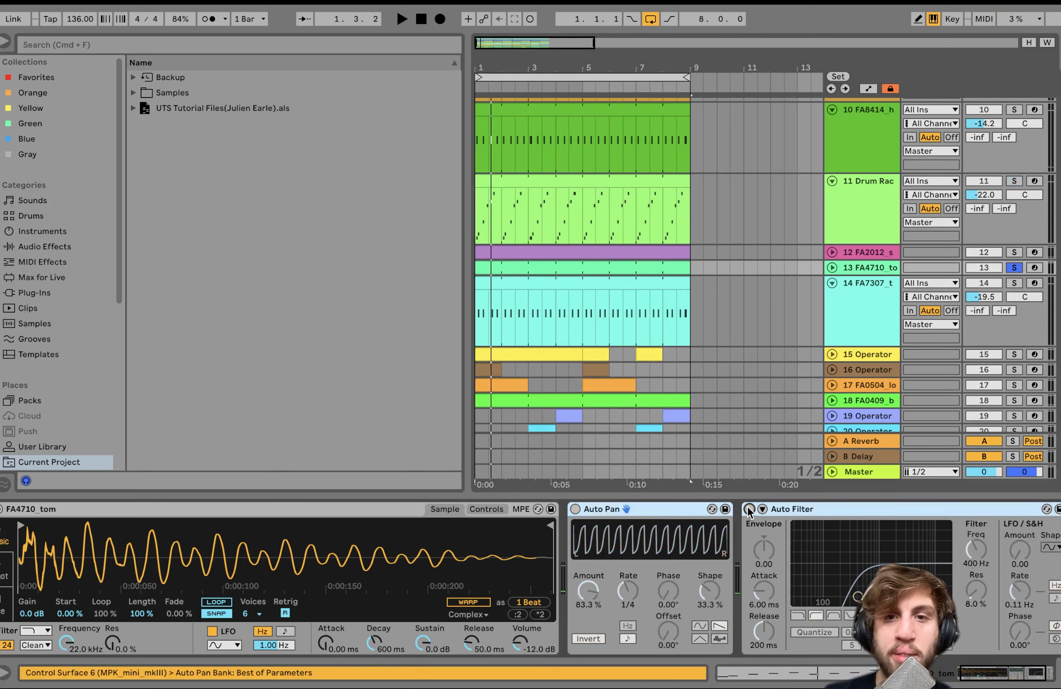
key("space")
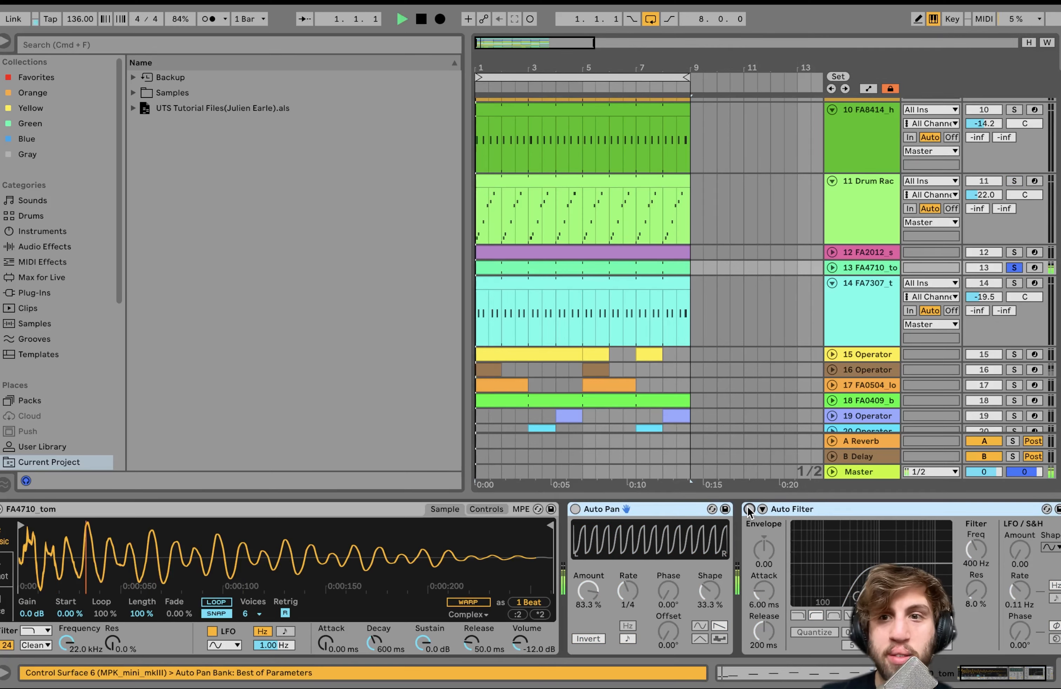
left_click(668, 510)
key("space")
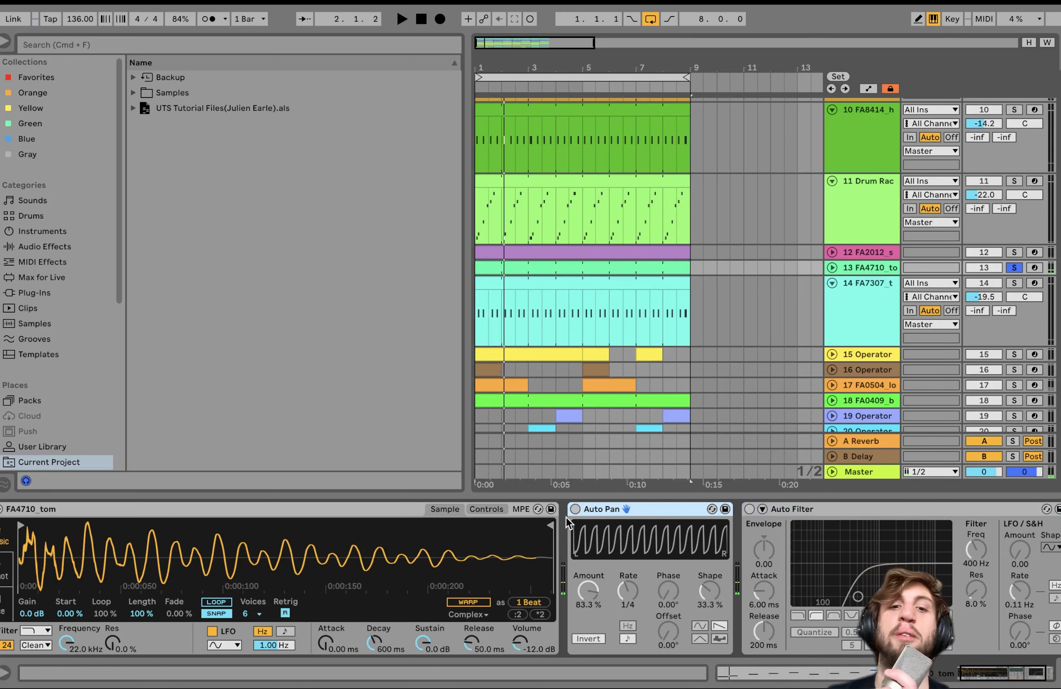
- Re-enable Auto Pan on the tom track, play it, and re-enable Auto Filter during playback
left_click(573, 511)
key("space")
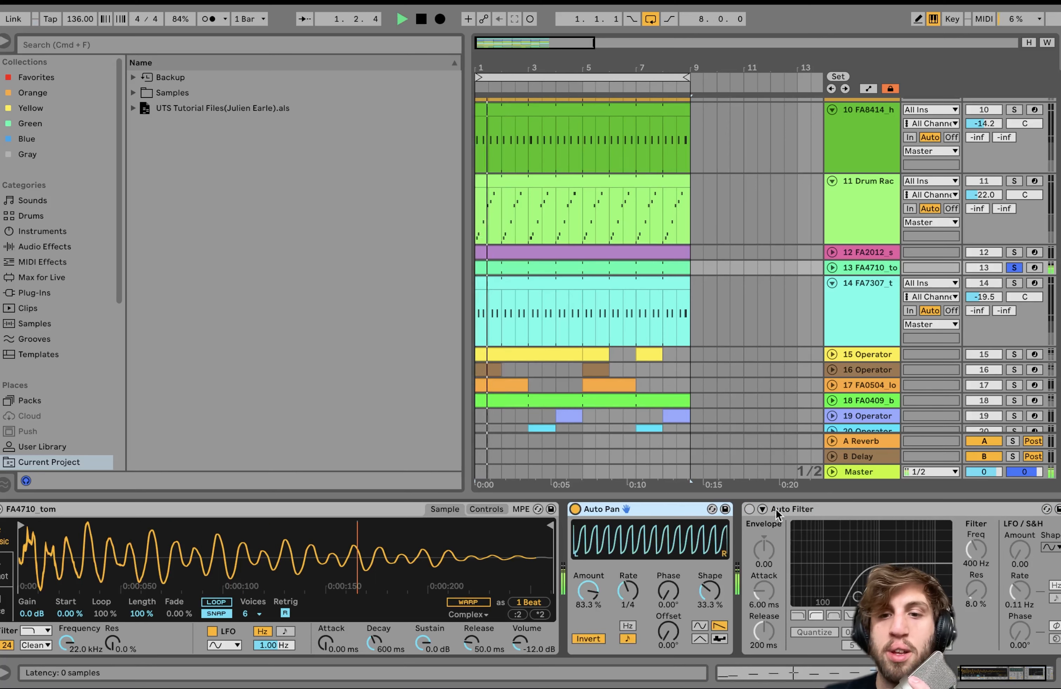
left_click(749, 510)
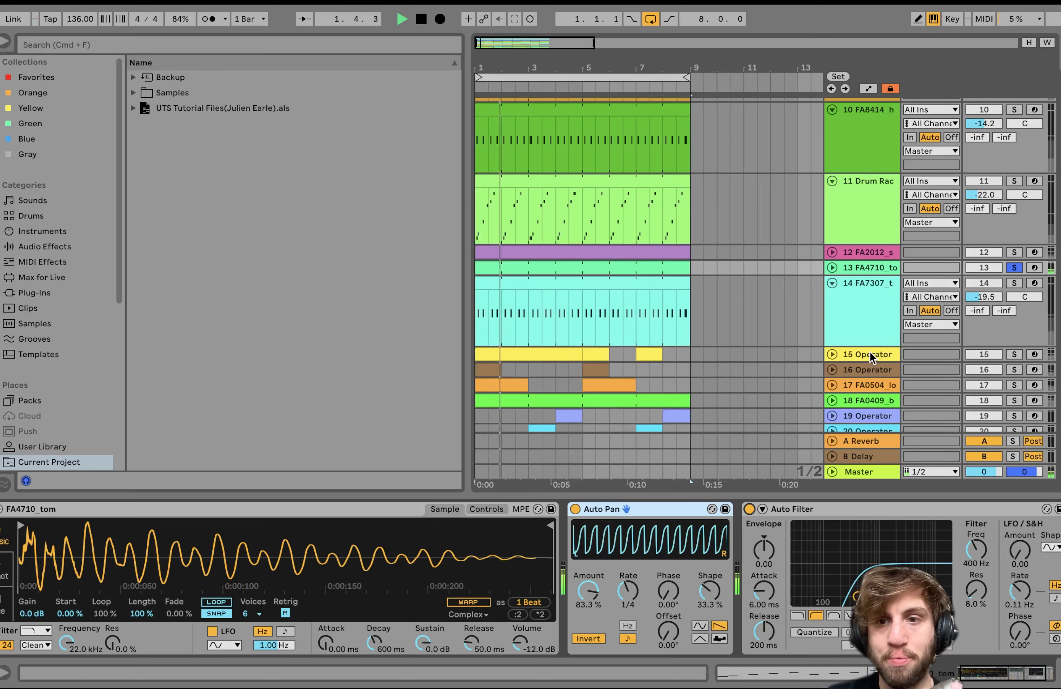
- Select tracks 1 through 14, solo them all together and play the combined groove
left_click(866, 313)
scroll(866, 313, "up", 15)
key("space")
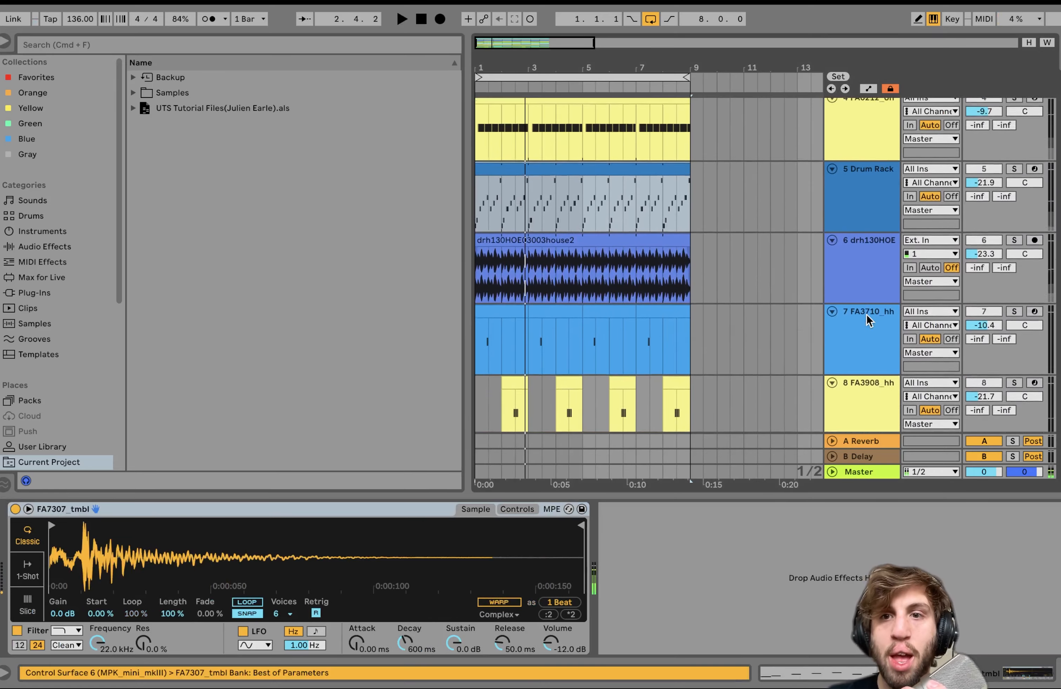
left_click(863, 140, "shift")
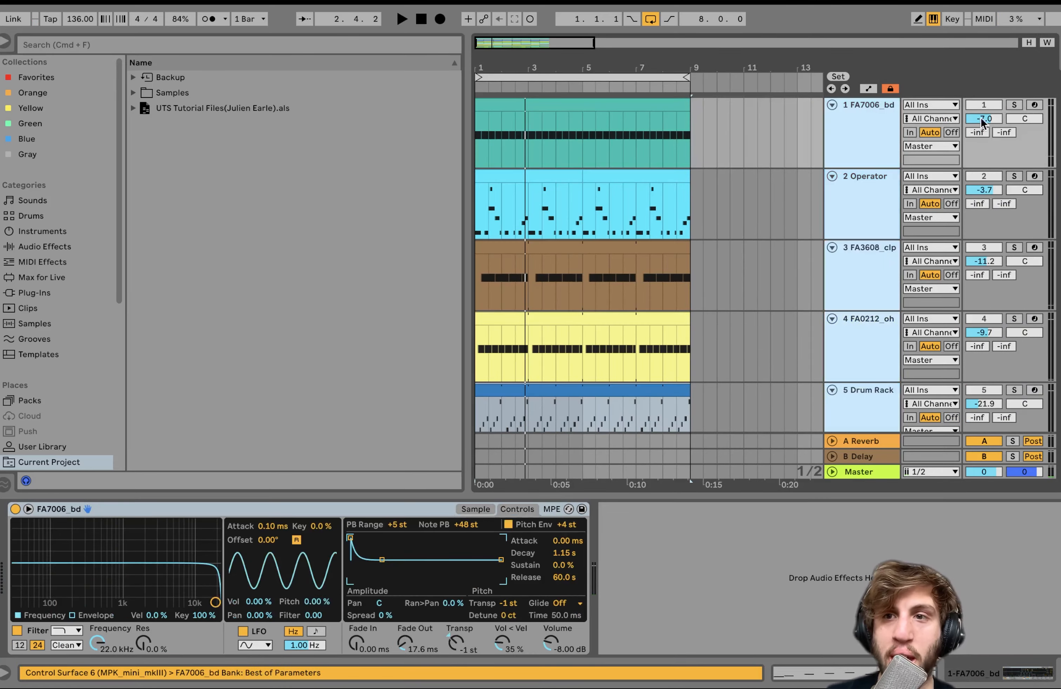
left_click(1016, 103)
key("space")
scroll(1015, 105, "down", 10)
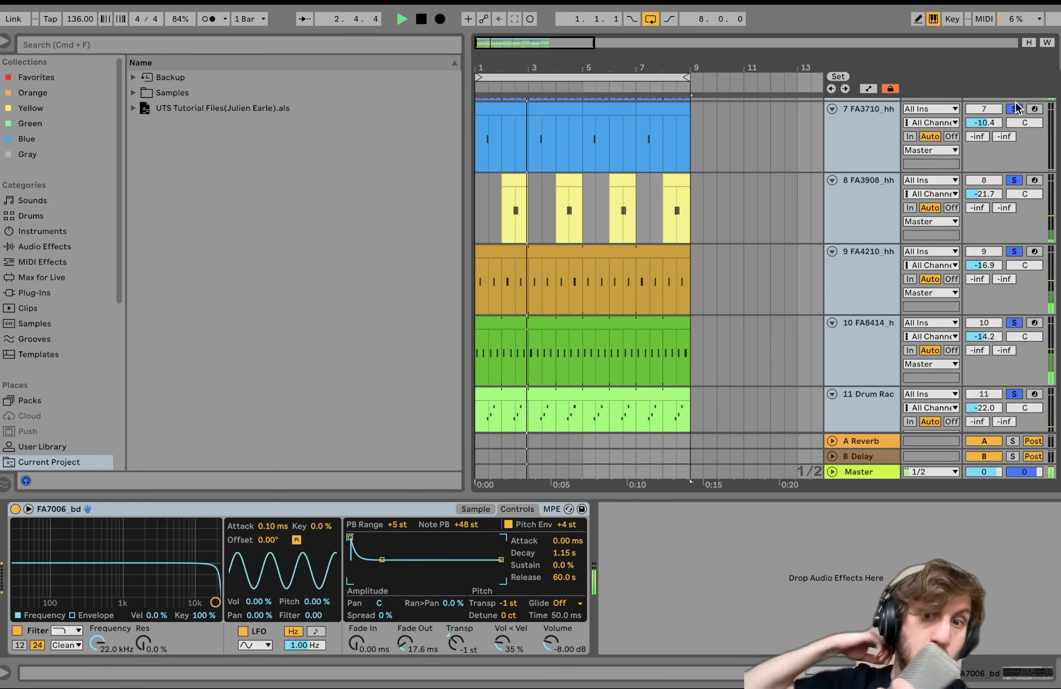
- Show the device of track 14 FA7307_tmbl and stop the playback of the groove
scroll(1016, 107, "down", 7)
left_click(866, 253)
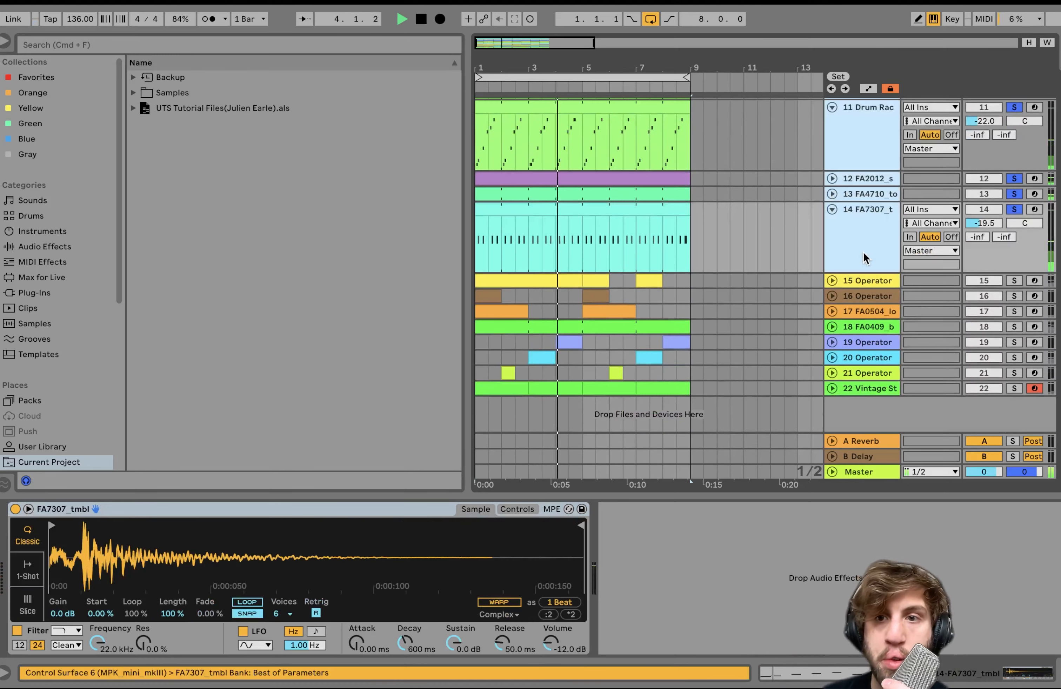
key("space")
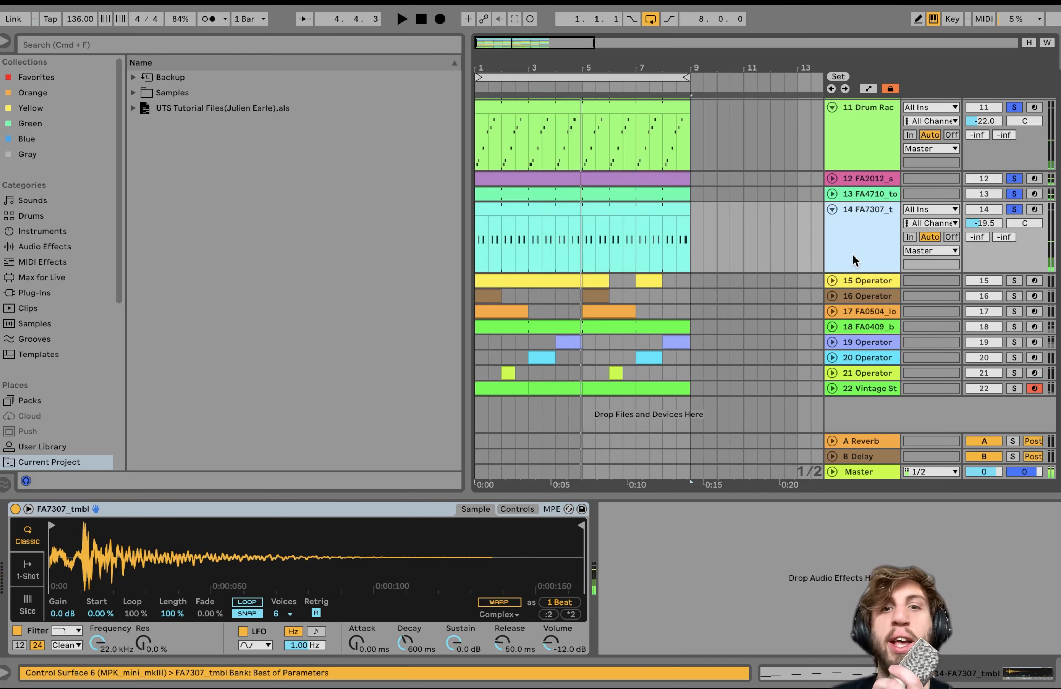
- Select tracks 15 through 22, solo them all together and play them
left_click(867, 281)
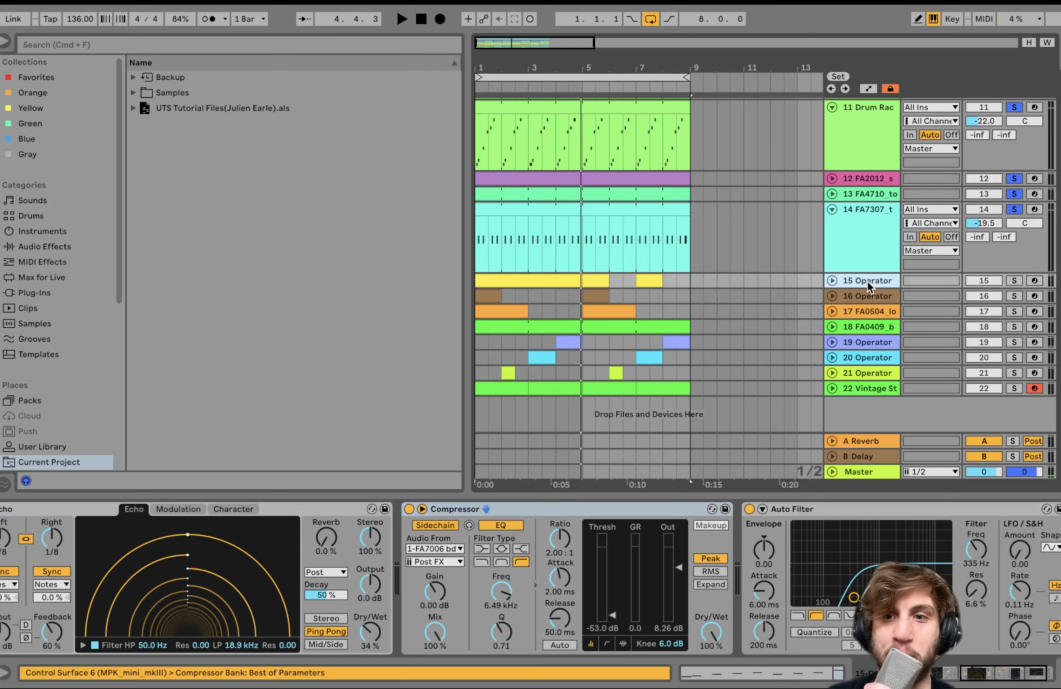
left_click(890, 389, "shift")
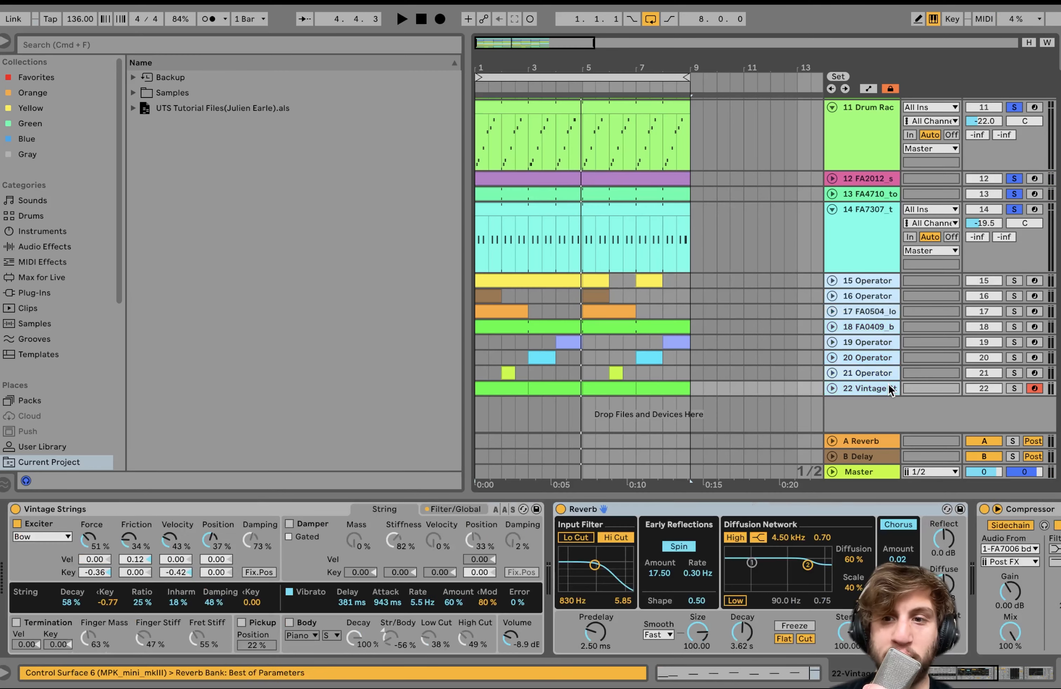
left_click(1014, 280)
key("space")
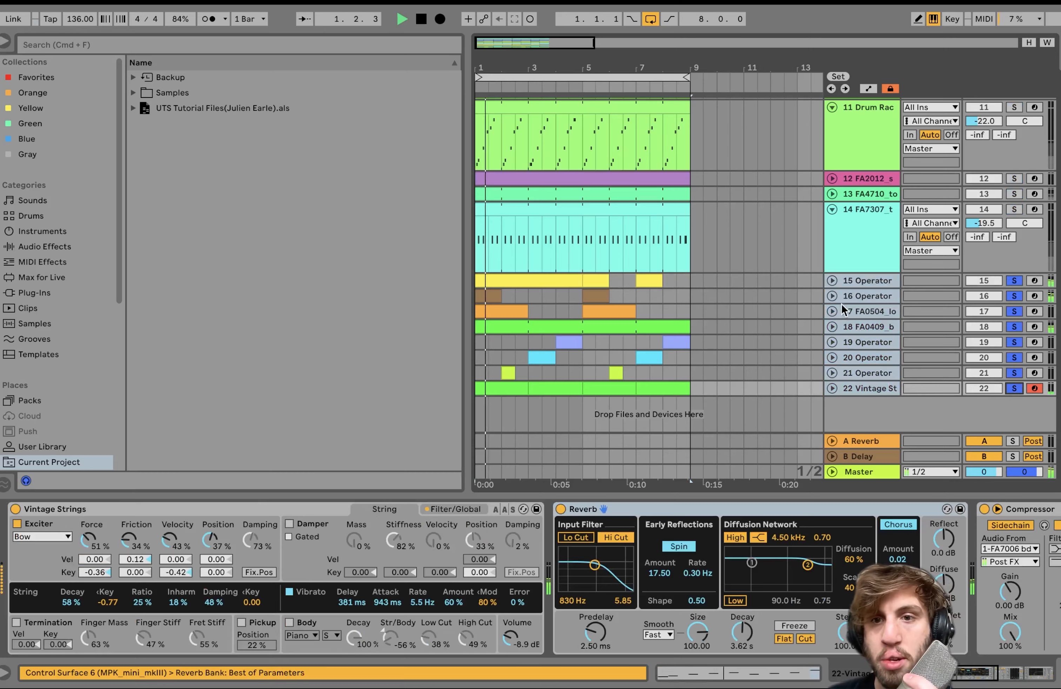
- Unfold the selected tracks 15 through 22 to show their notes, and stop playback
left_click(832, 281)
scroll(832, 282, "up", 10)
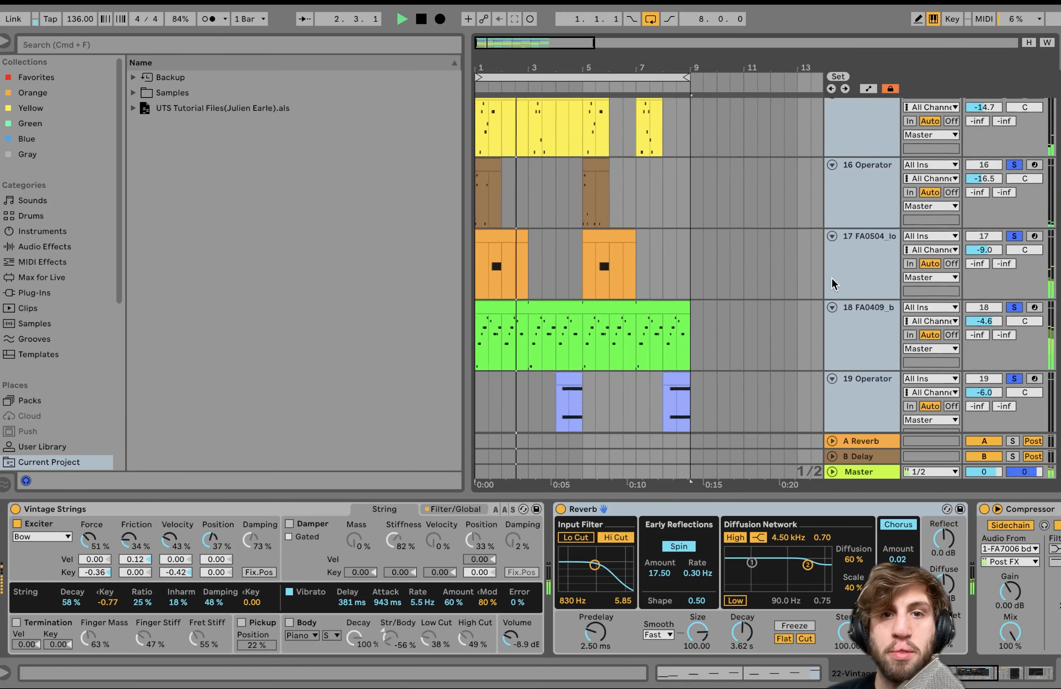
key("space")
scroll(833, 281, "up", 5)
scroll(833, 282, "down", 4)
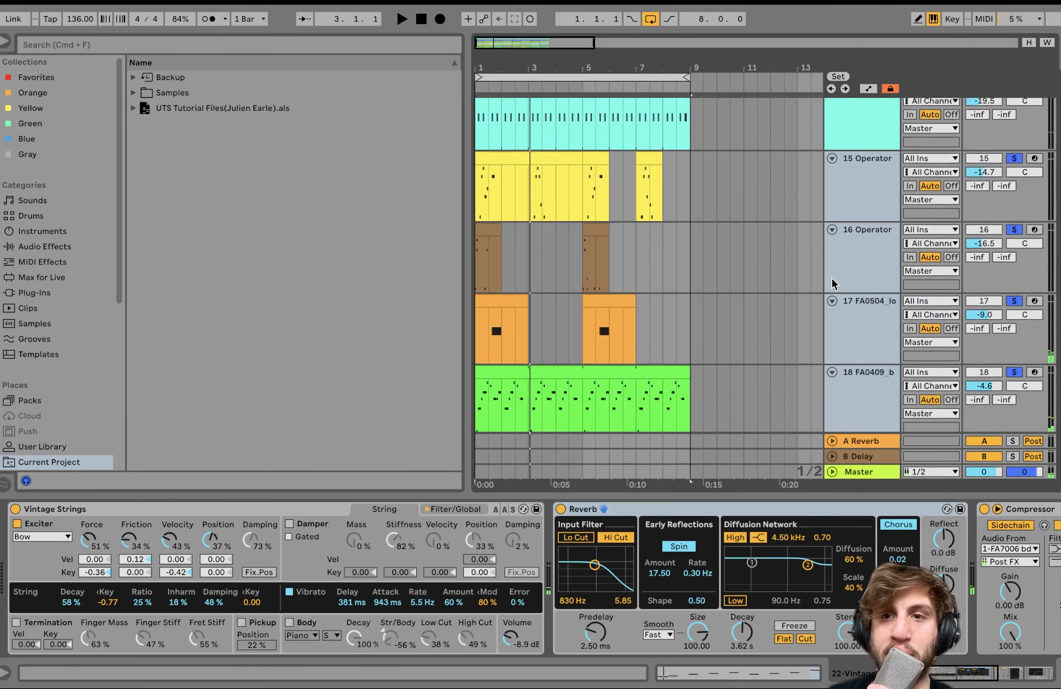
- Solo only track 15 Operator and play its melody from the start
left_click(870, 184)
scroll(852, 117, "up", 10)
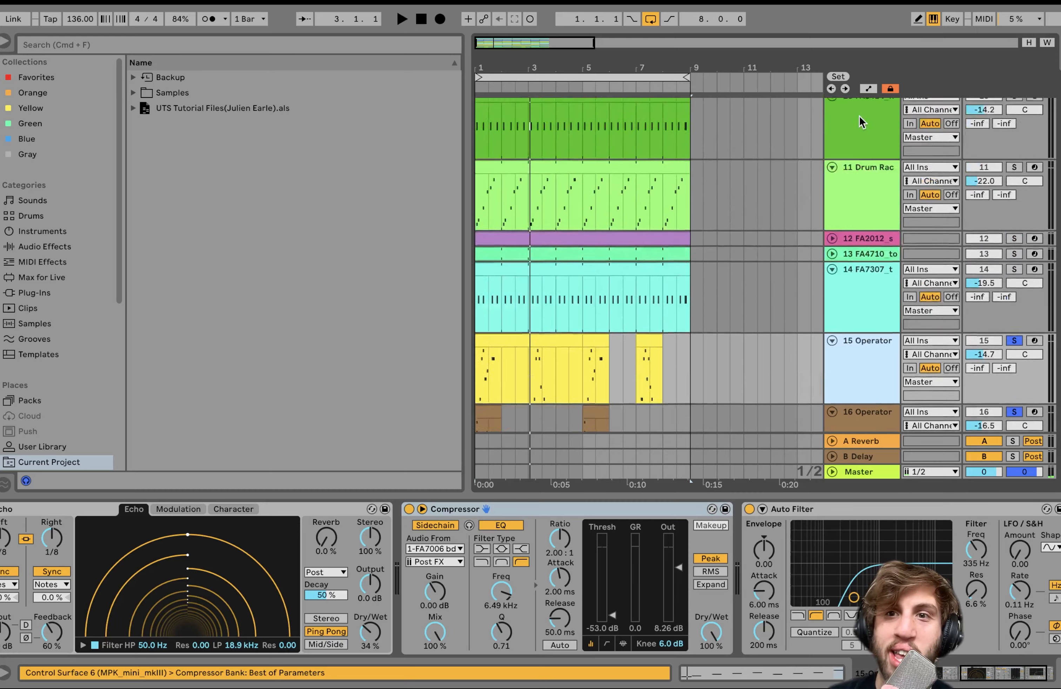
scroll(781, 282, "down", 10)
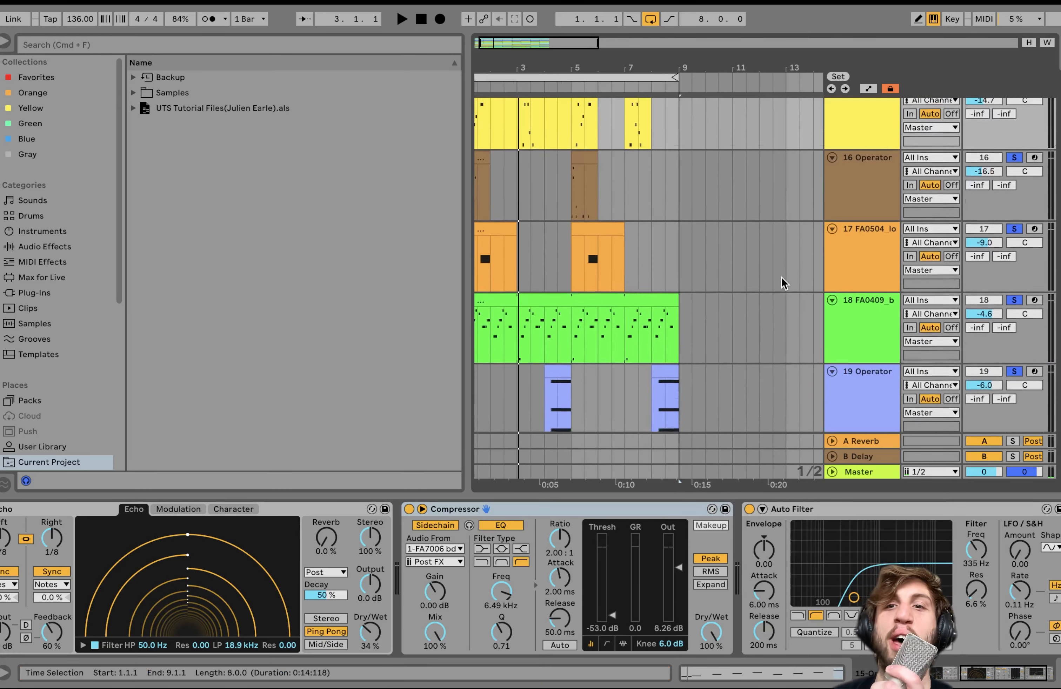
scroll(782, 280, "up", 5)
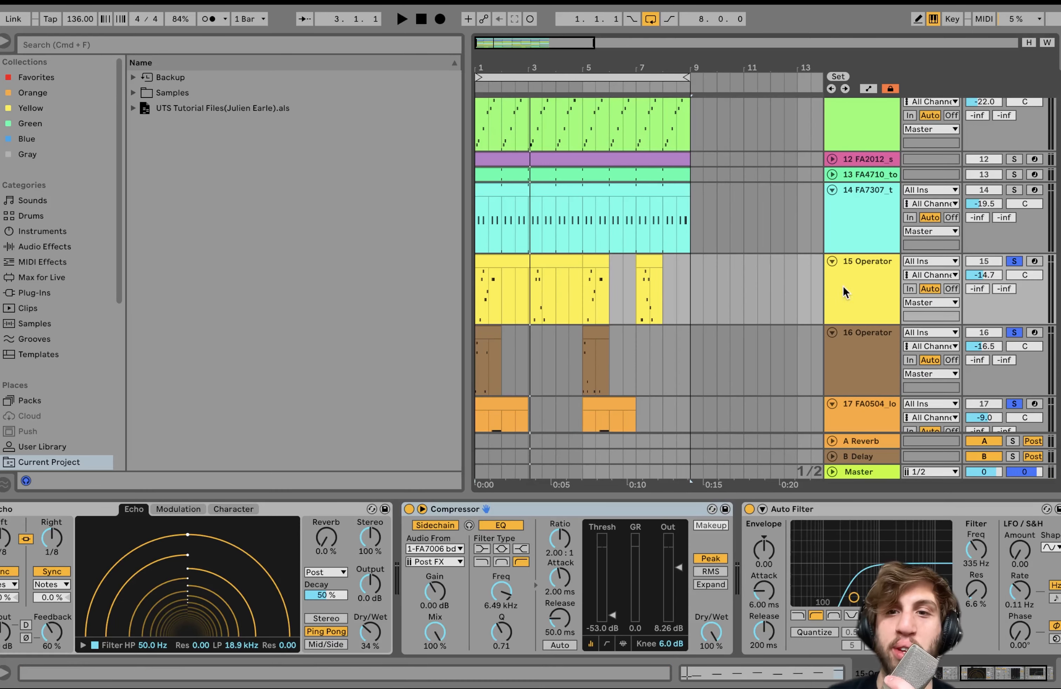
left_click(862, 293)
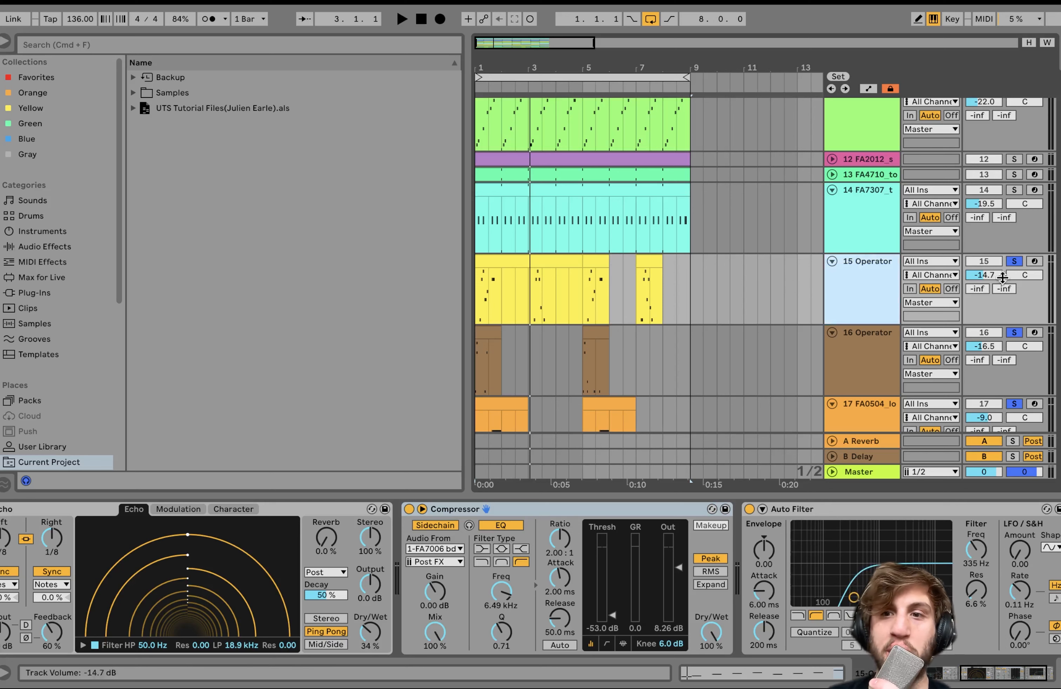
left_click(1015, 262)
key("space")
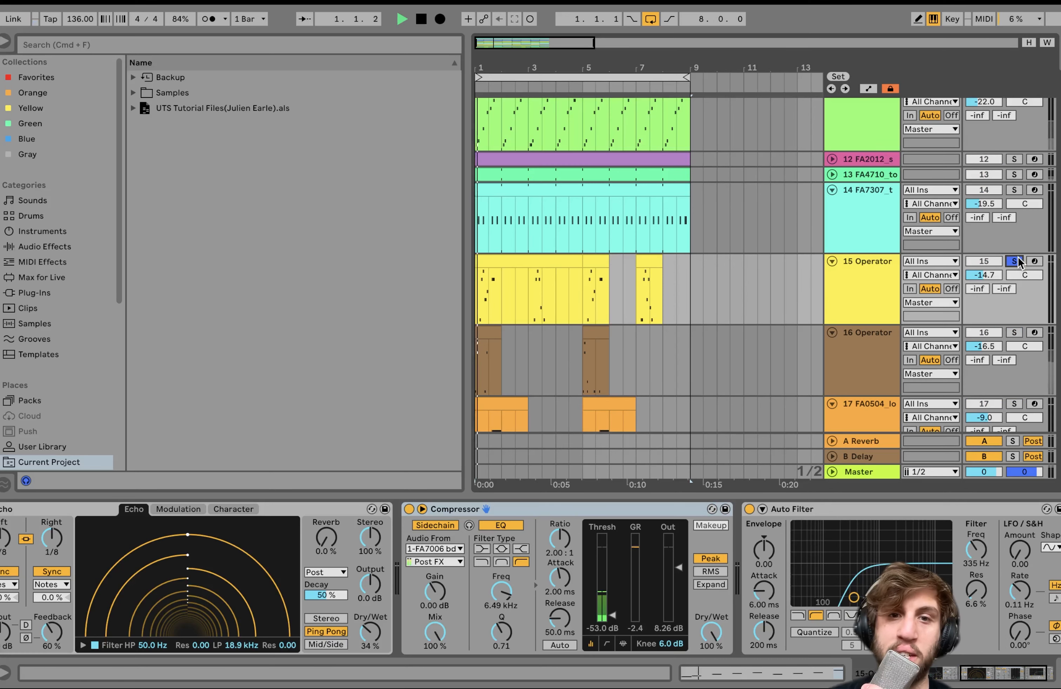
scroll(710, 350, "down", 1)
left_click(528, 272)
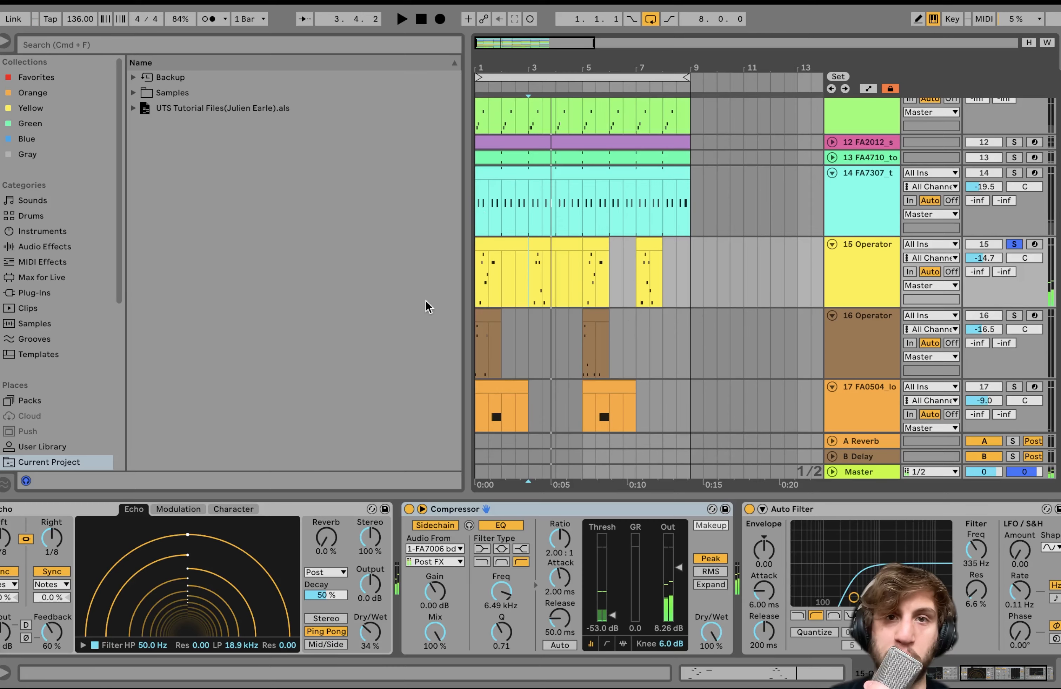
- Open the first four-bar clip on track 15 Operator in the note editor and bring all its notes into view
left_click(506, 237)
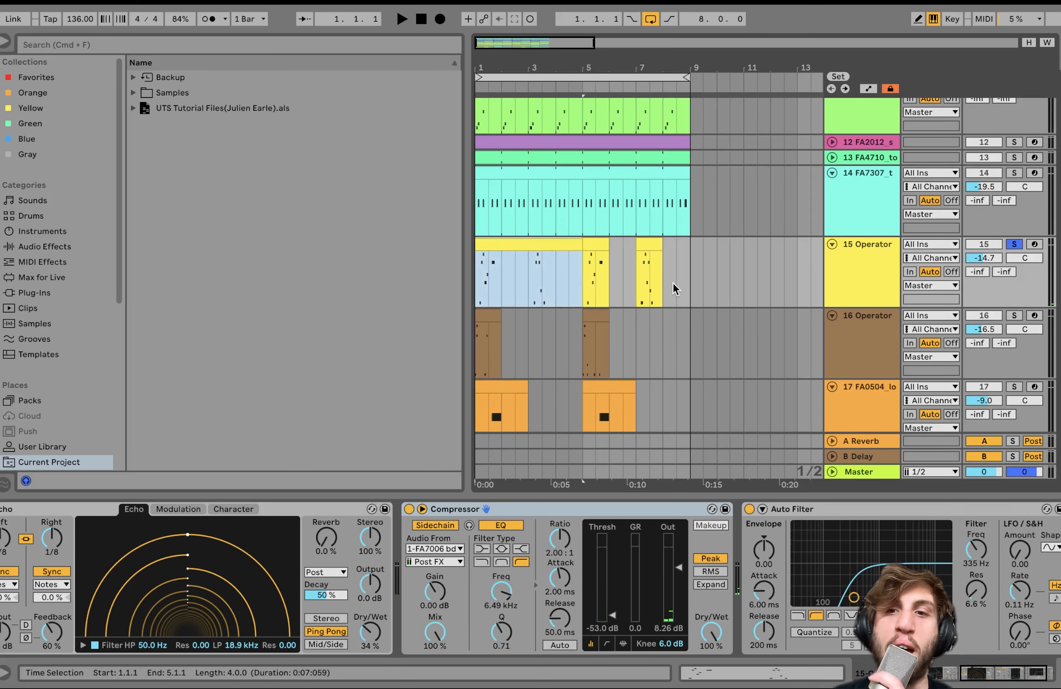
scroll(671, 289, "down", 10)
scroll(675, 289, "up", 10)
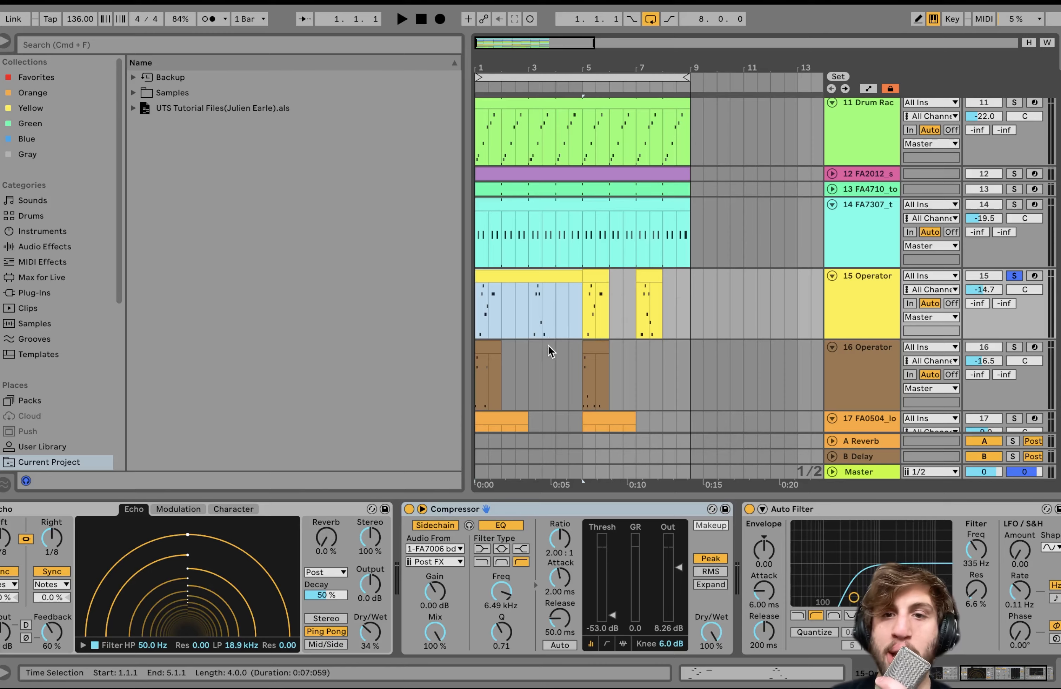
left_click(515, 257)
left_click(520, 274)
double_click(521, 274)
scroll(445, 595, "down", 3)
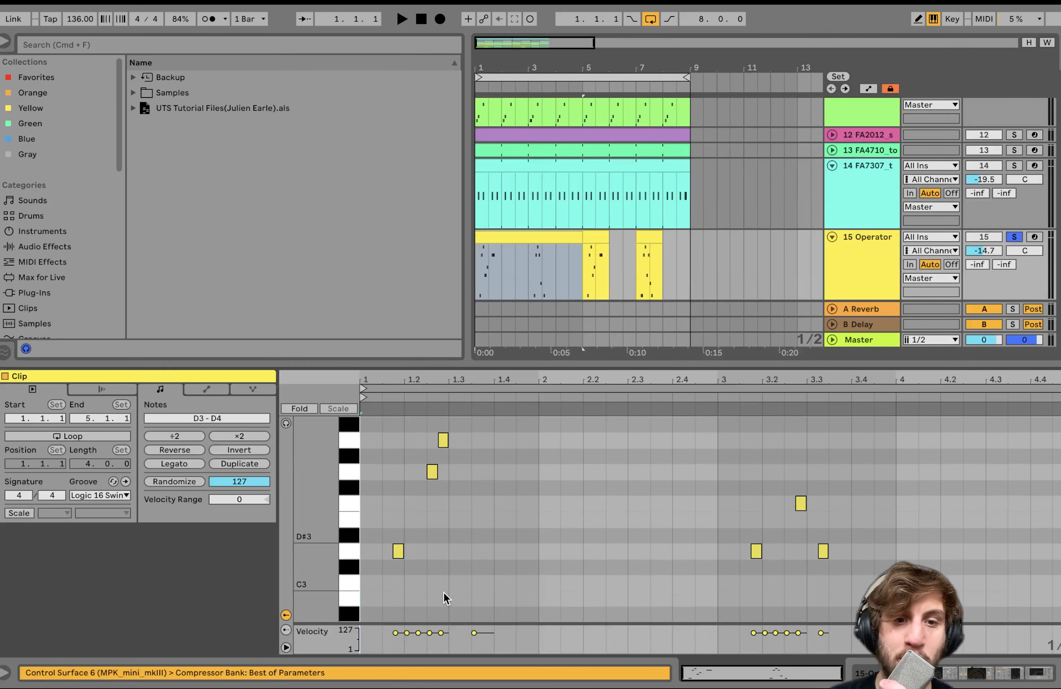
scroll(351, 564, "up", 3)
scroll(351, 563, "up", 1)
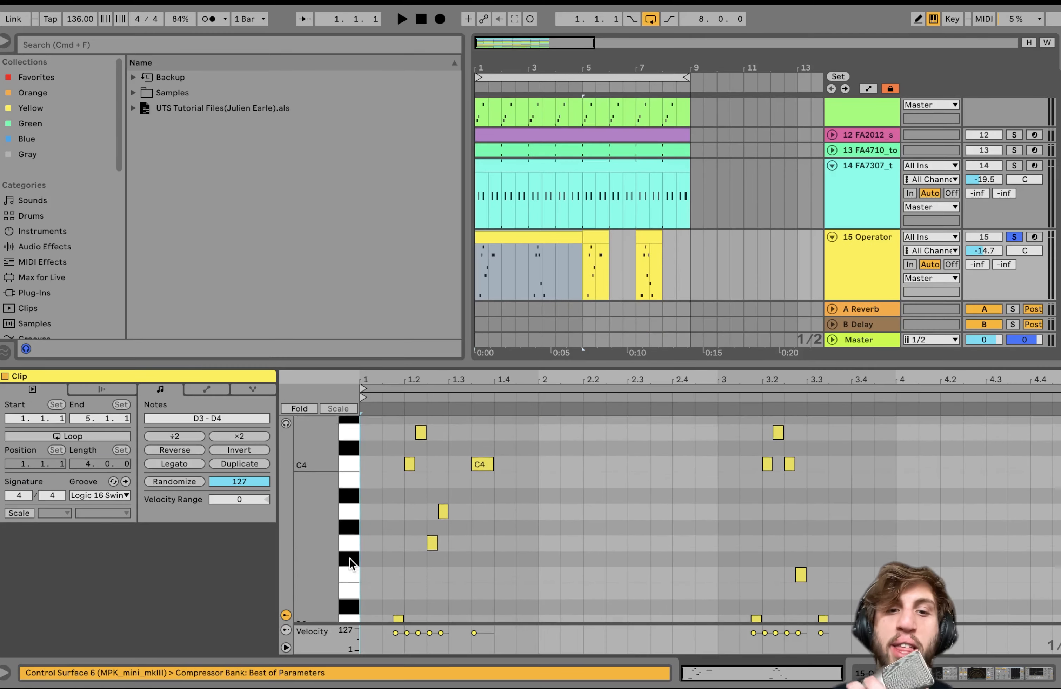
scroll(351, 564, "down", 2)
left_click_drag(331, 560, 328, 555)
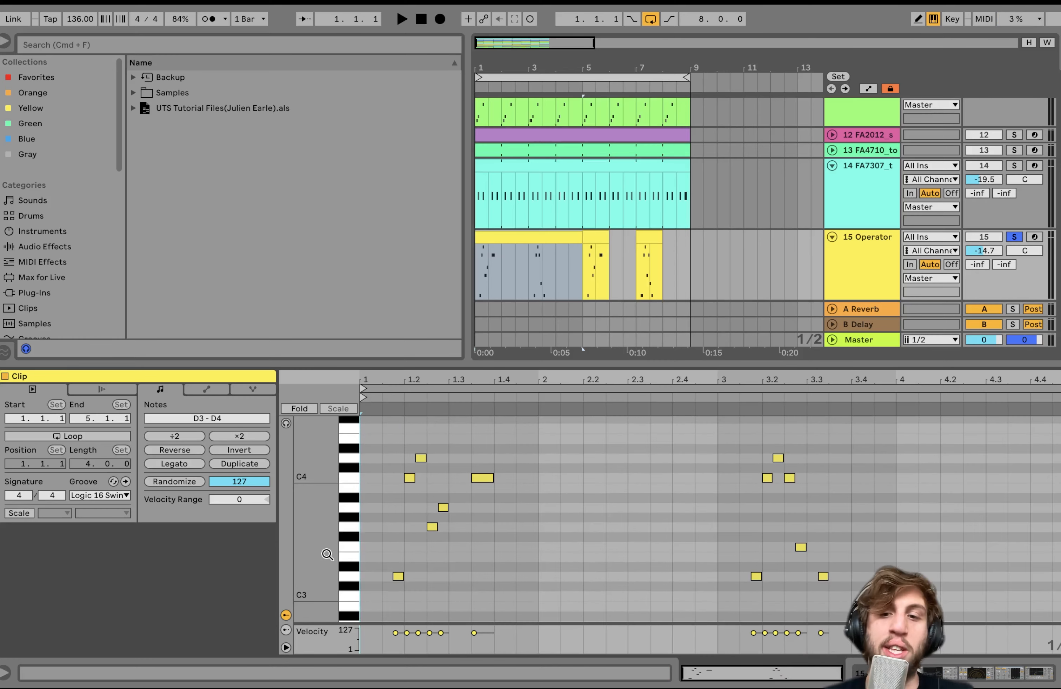
- Audition the pitches F3, D3, G3 and A3 on the note editor's keyboard and briefly play the clip
left_click(348, 548)
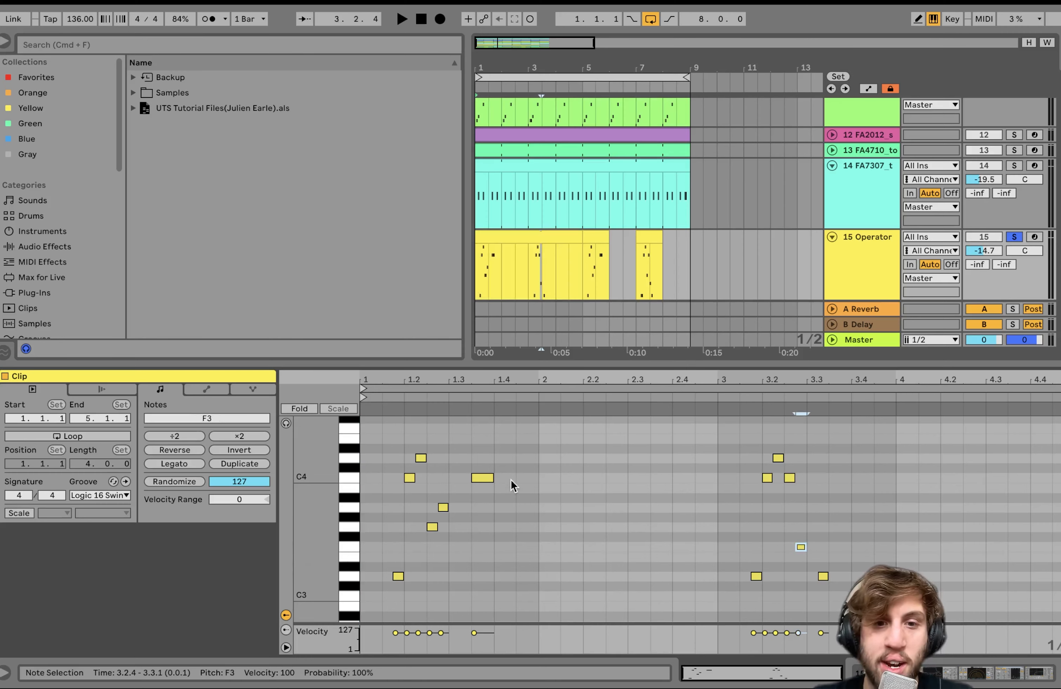
left_click(349, 576)
left_click(348, 526)
left_click(349, 510)
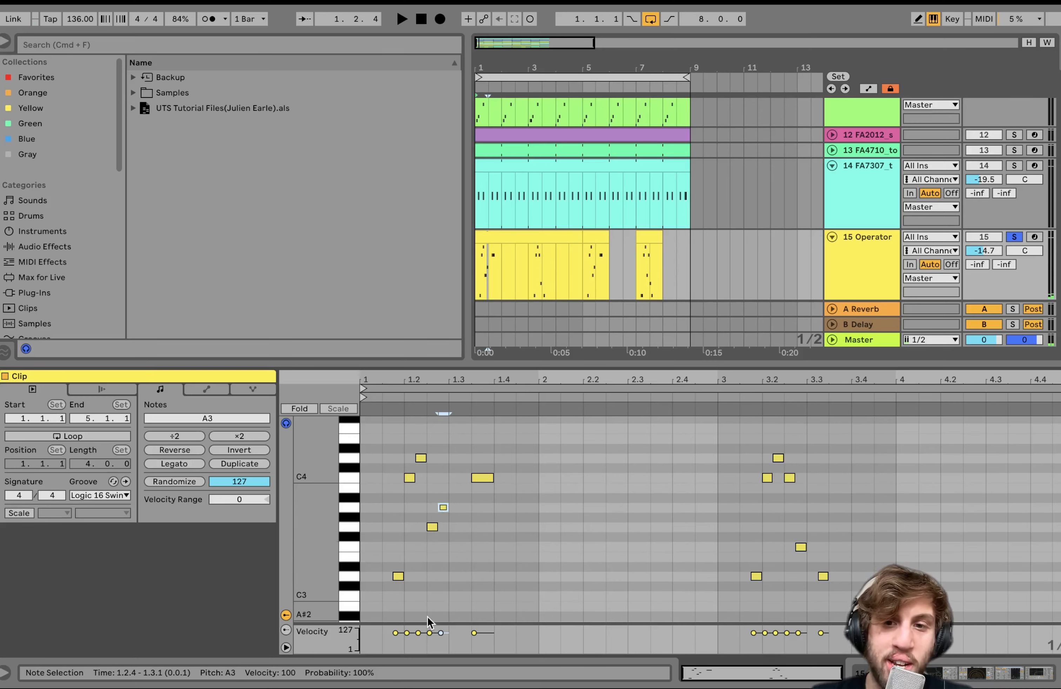
key("space")
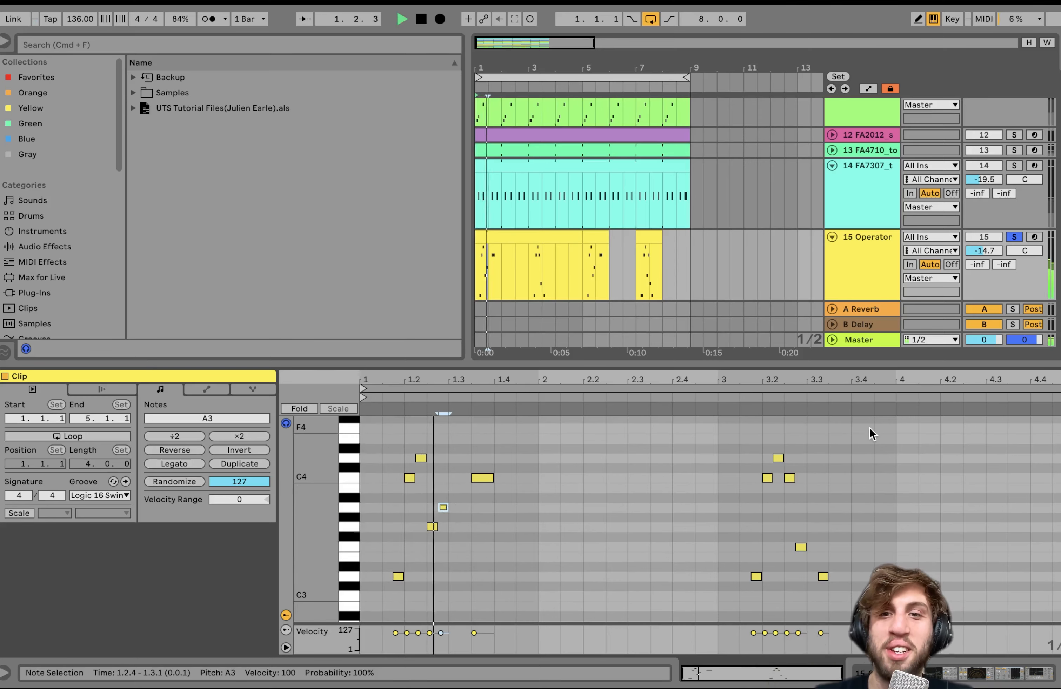
key("space")
- Show track 15's Operator device and compare its sound in playback with oscillator B switched off and back on
left_click(867, 254)
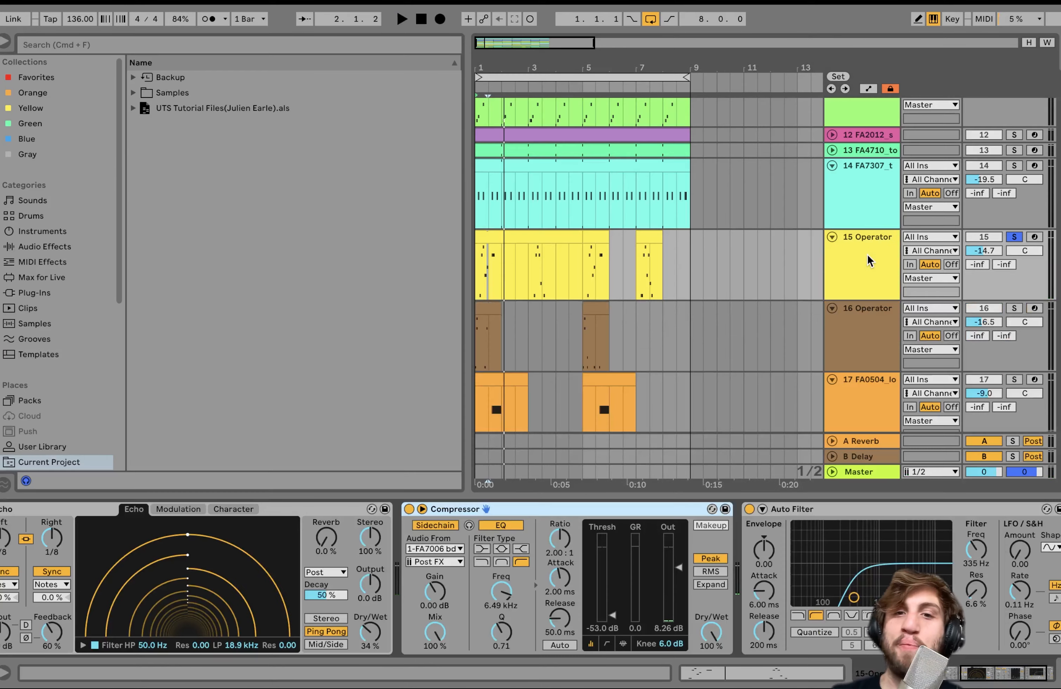
scroll(531, 636, "left", 10)
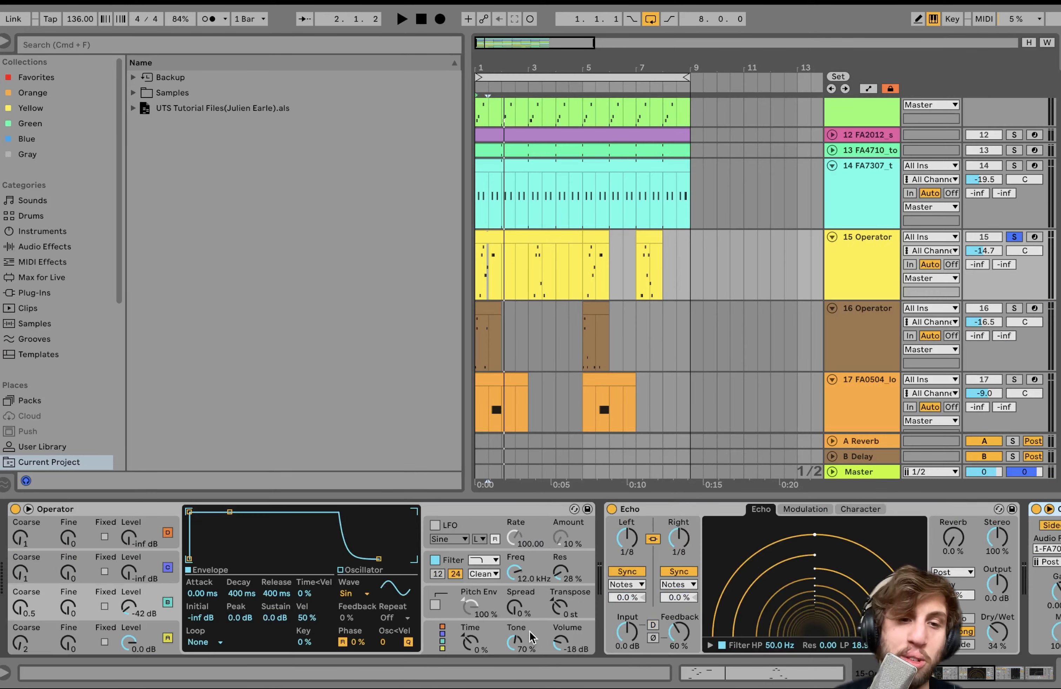
left_click(148, 603)
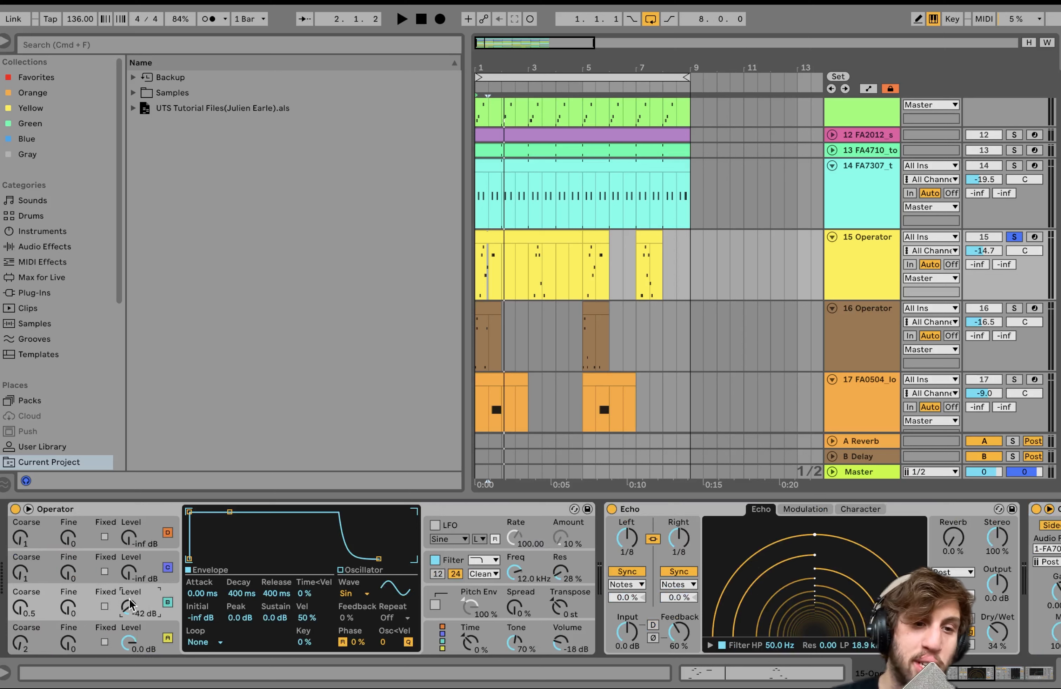
left_click(168, 603)
left_click(160, 632)
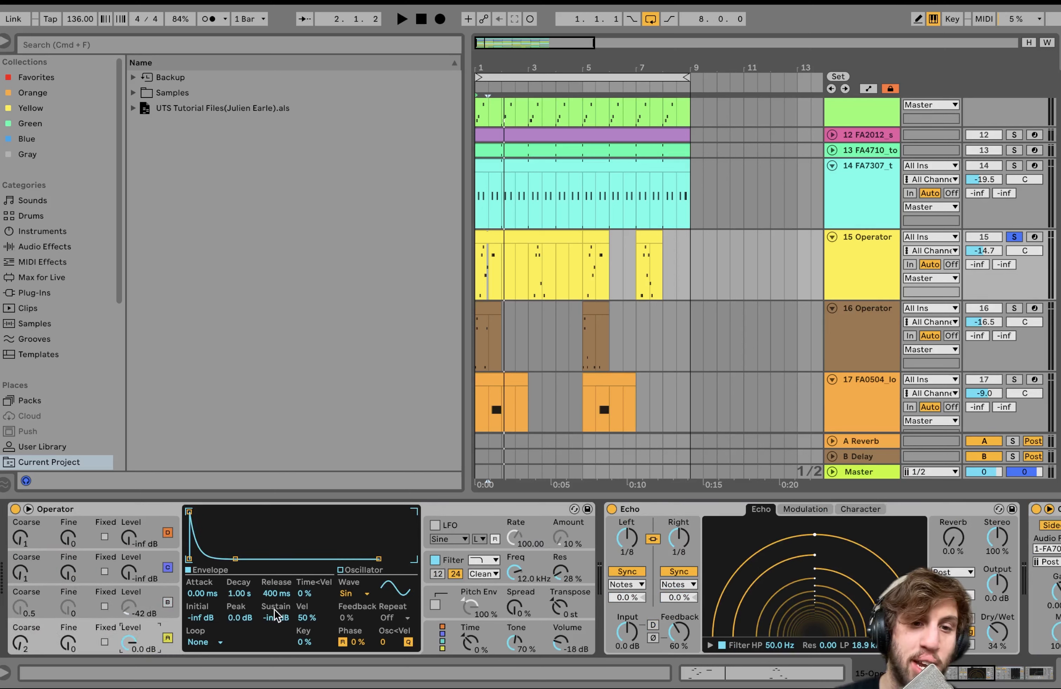
key("space")
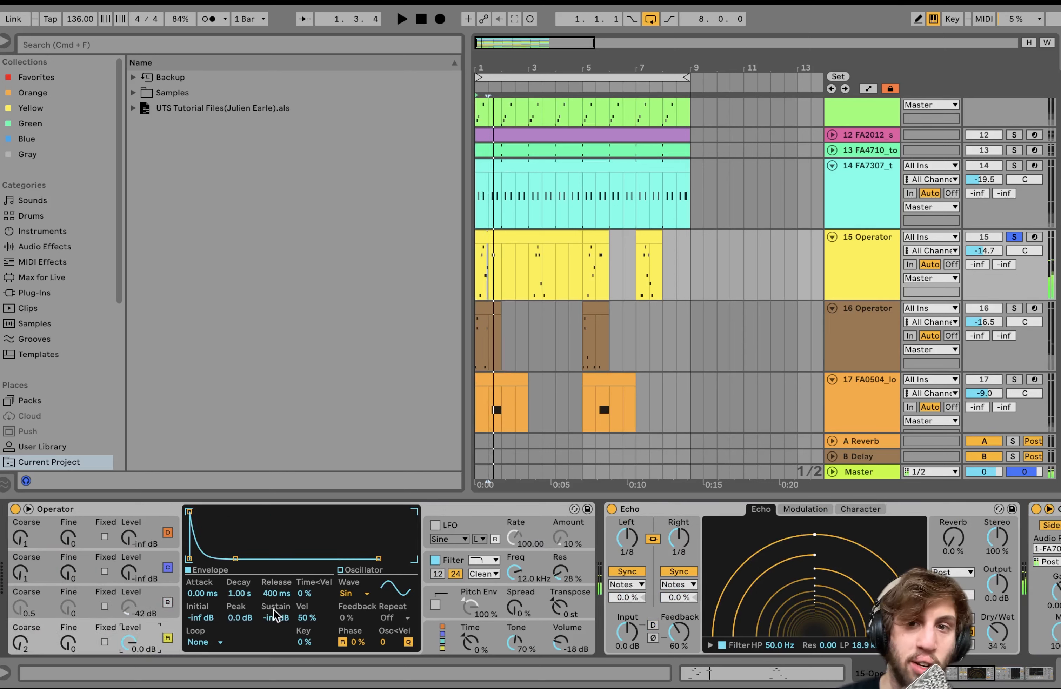
left_click(168, 603)
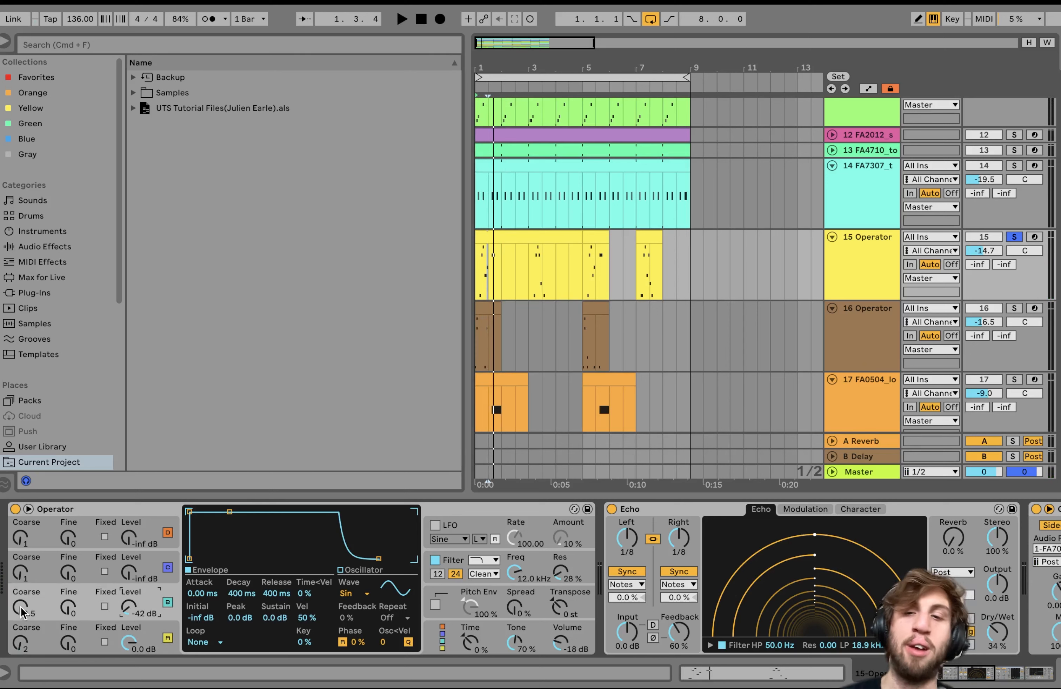
key("space")
key("space")
key("space")
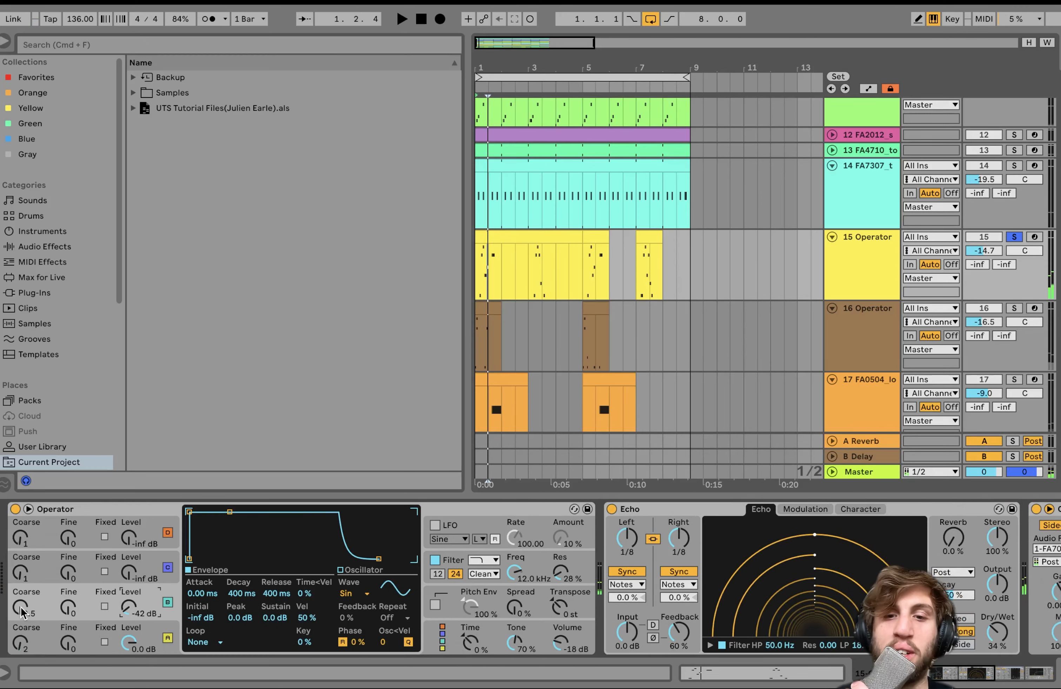
- Examine the Echo, sidechained Compressor and Auto Filter in track 15's device chain
scroll(21, 611, "right", 10)
scroll(237, 543, "right", 3)
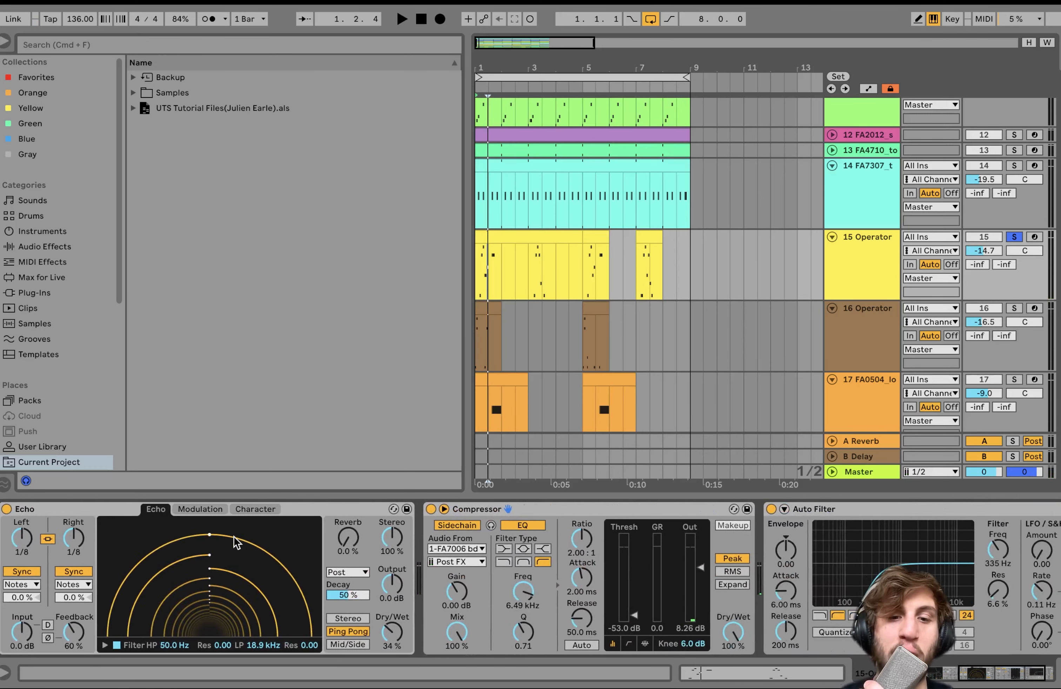
scroll(217, 545, "right", 3)
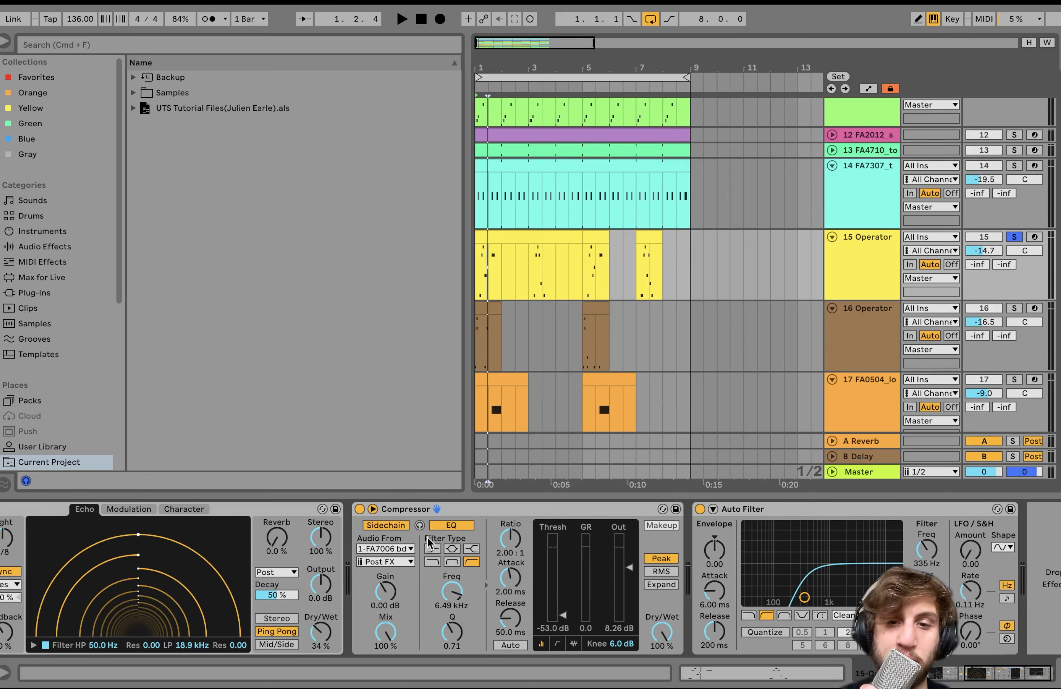
scroll(428, 543, "right", 1)
- Solo only track 16 Operator, play it and select its clips at bar 1 and bar 5 in turn
left_click(1014, 308)
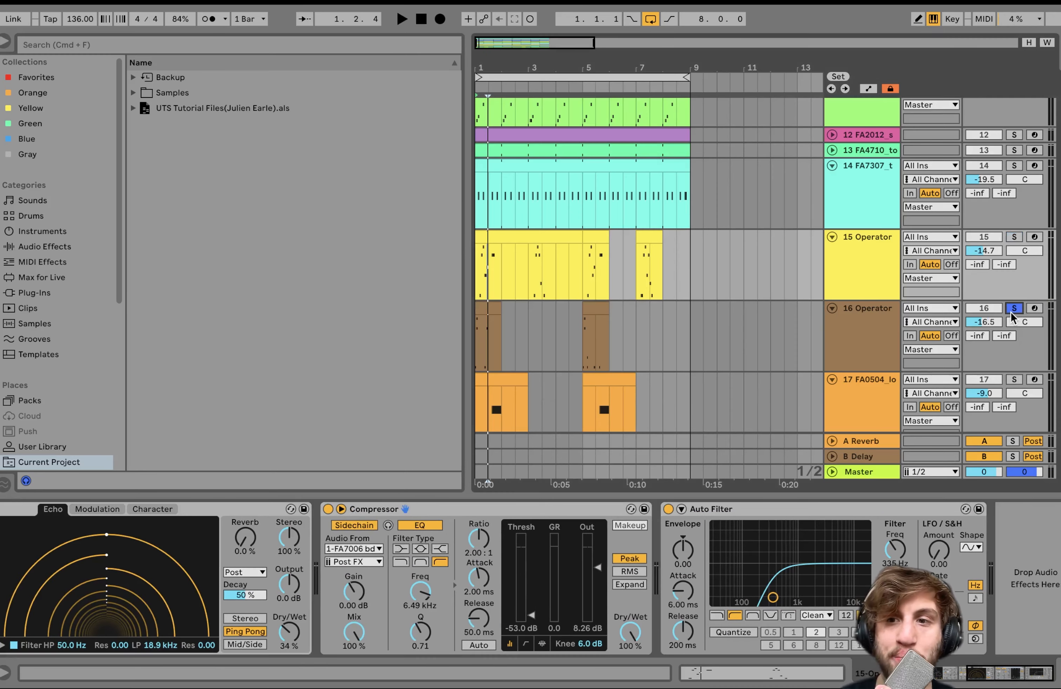
left_click(884, 329)
scroll(885, 328, "down", 2)
key("space")
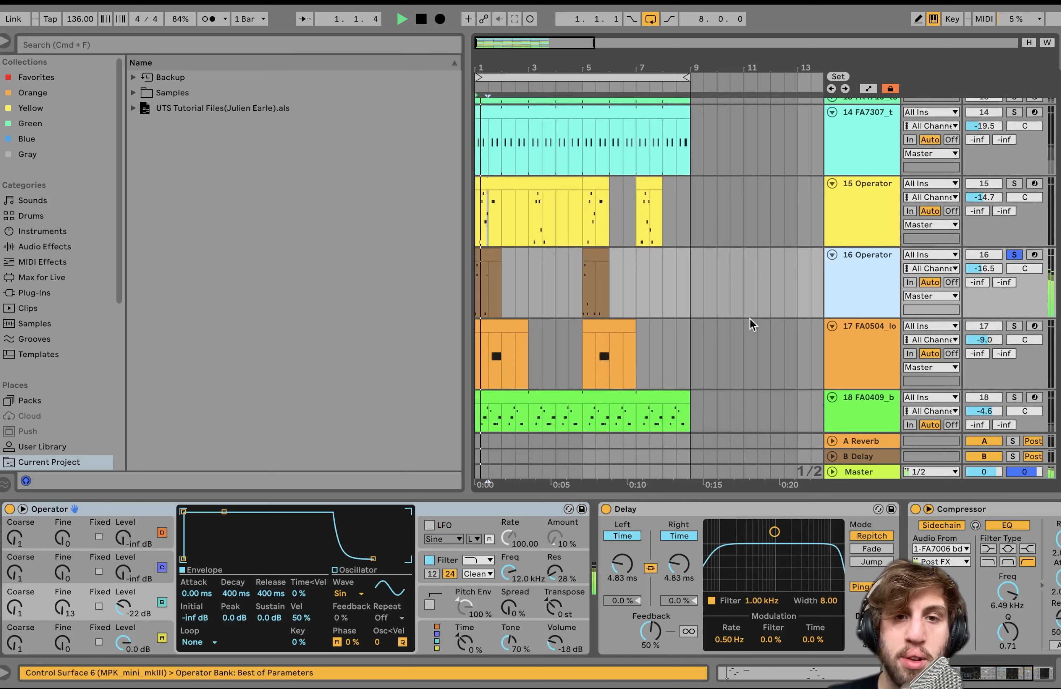
left_click(483, 253)
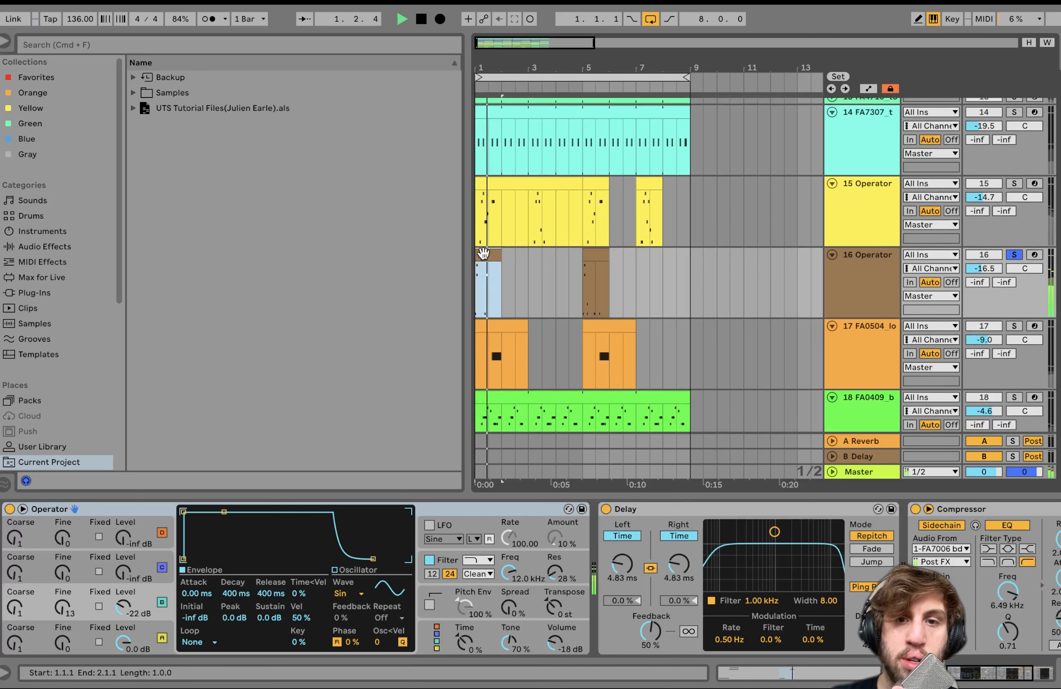
left_click(597, 254)
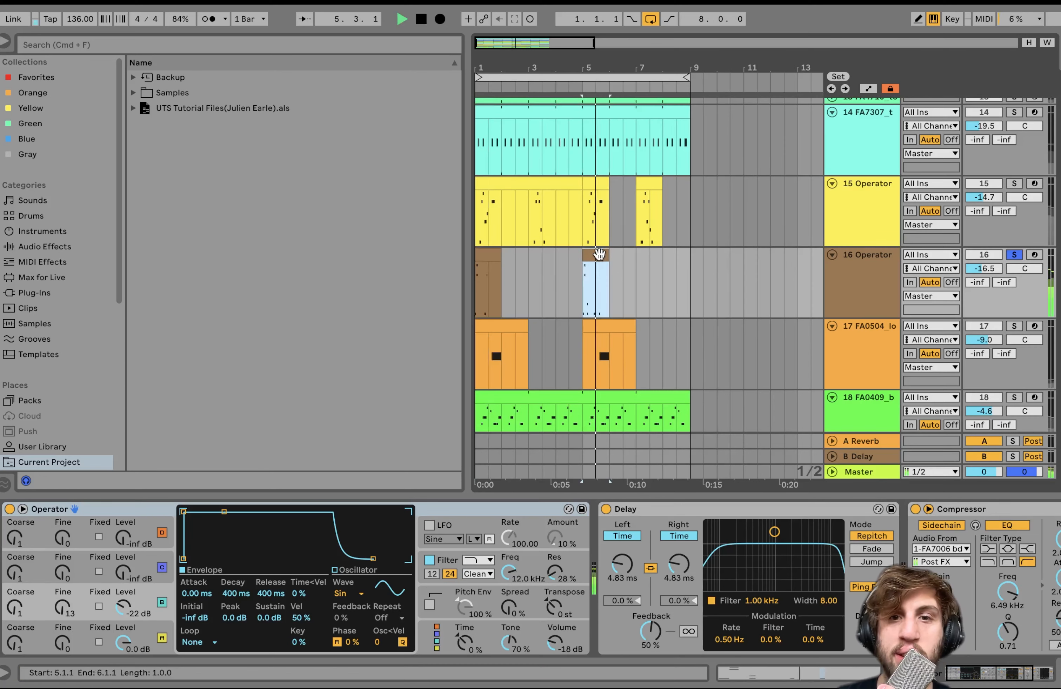
key("space")
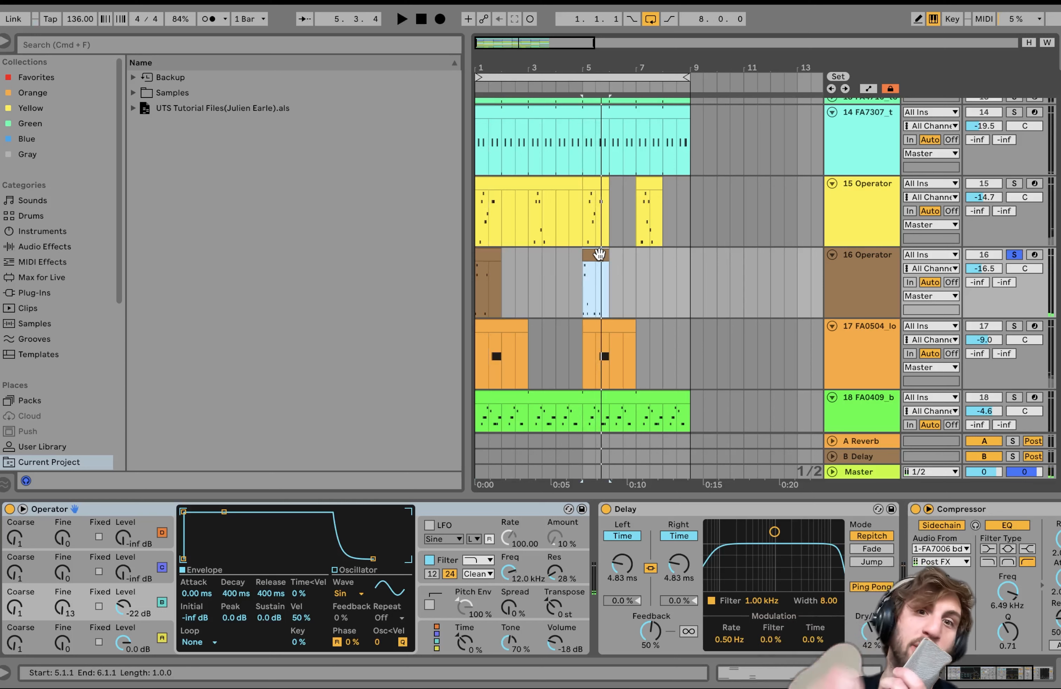
- Play track 16's clip from bar 1 and inspect oscillators A and B in its Operator device
left_click(484, 252)
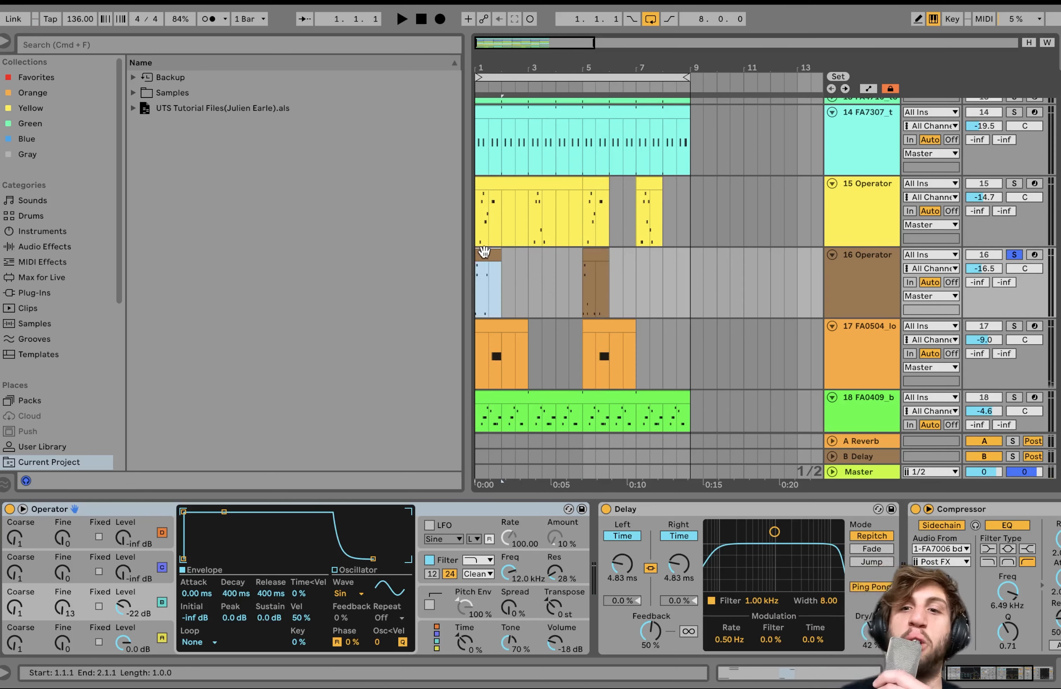
key("space")
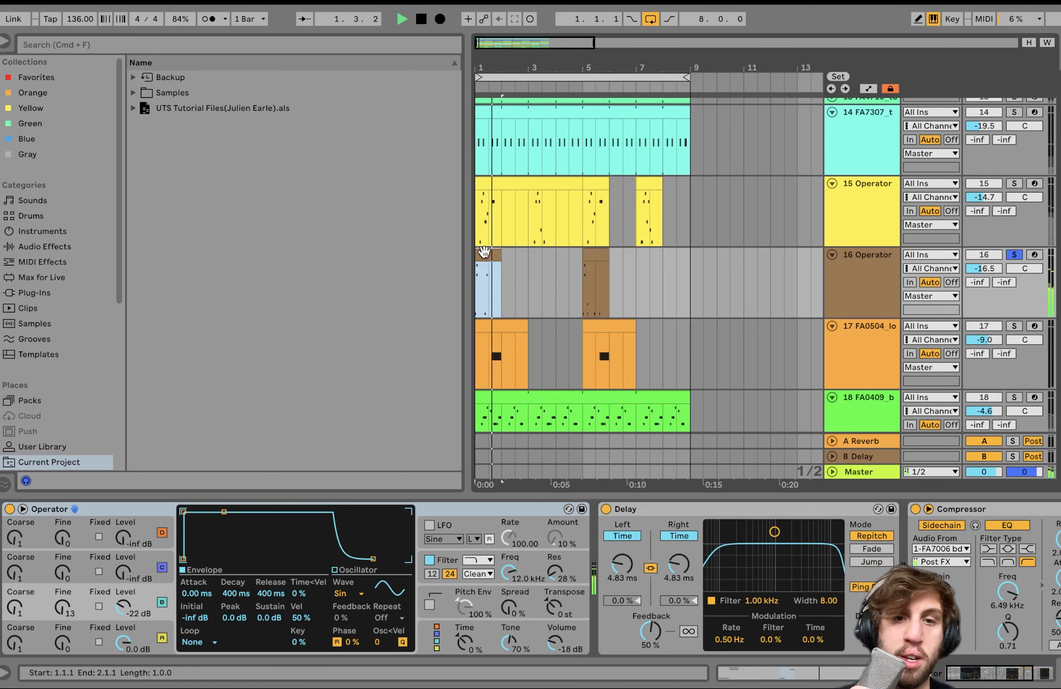
left_click(142, 640)
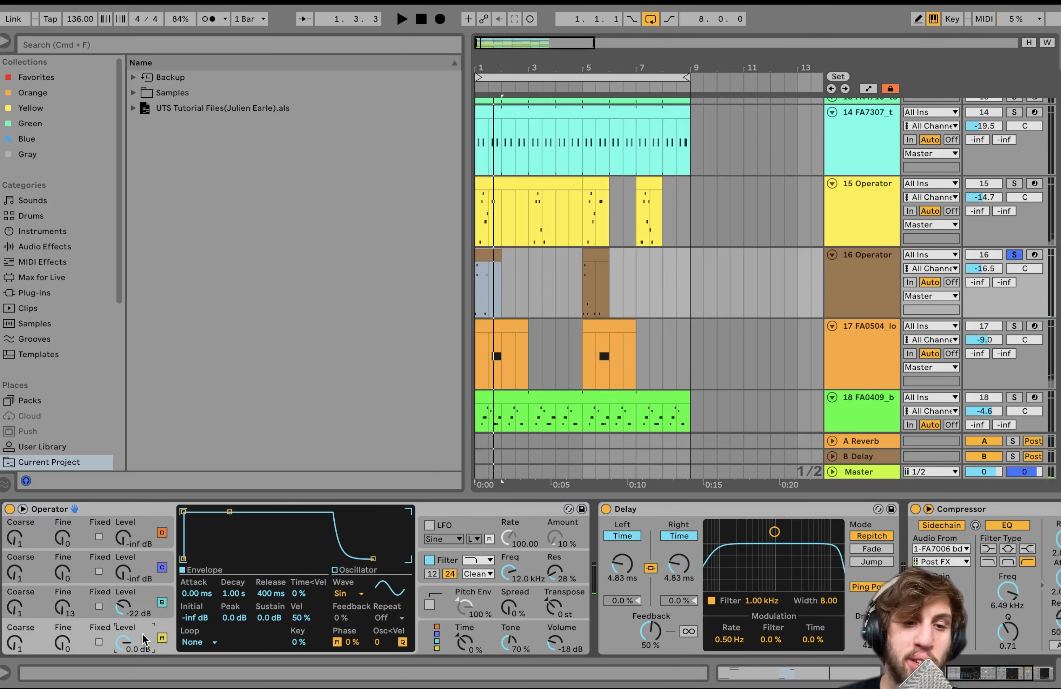
left_click(142, 603)
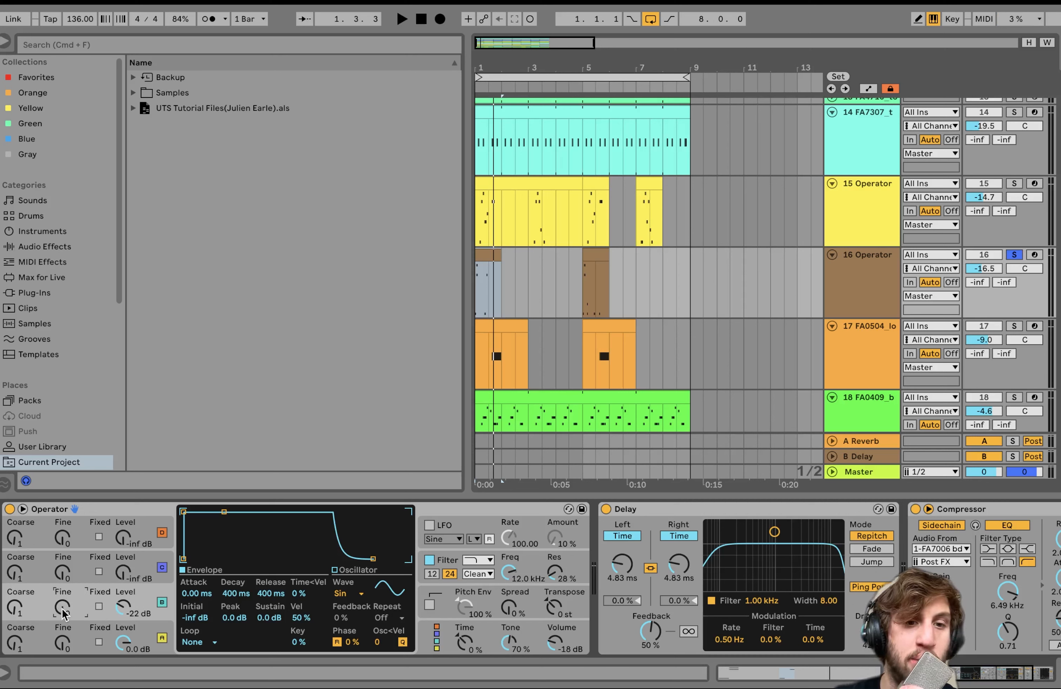
key("space")
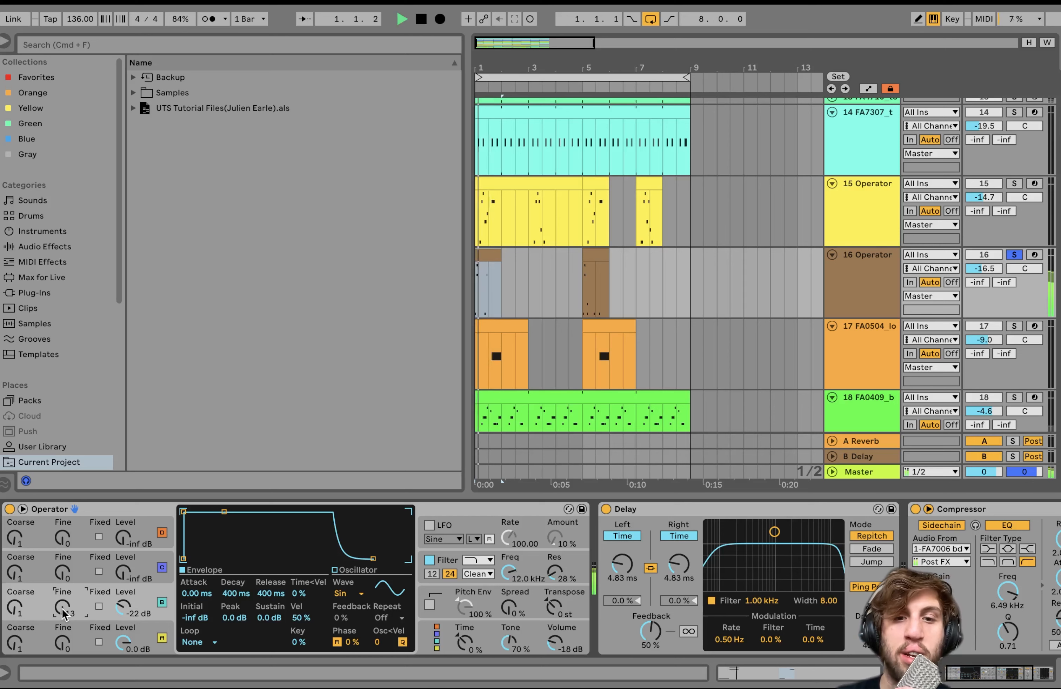
- Show track 16's Delay and Compressor, and compare the sound in playback with the Delay switched off and back on
scroll(456, 604, "right", 3)
scroll(456, 605, "right", 3)
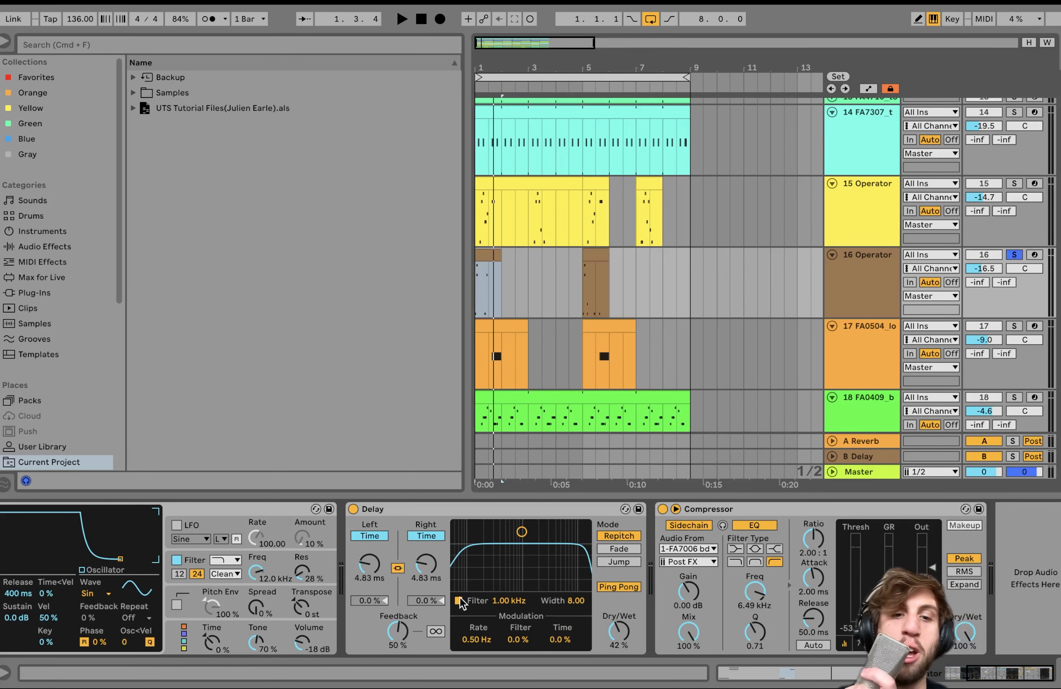
key("space")
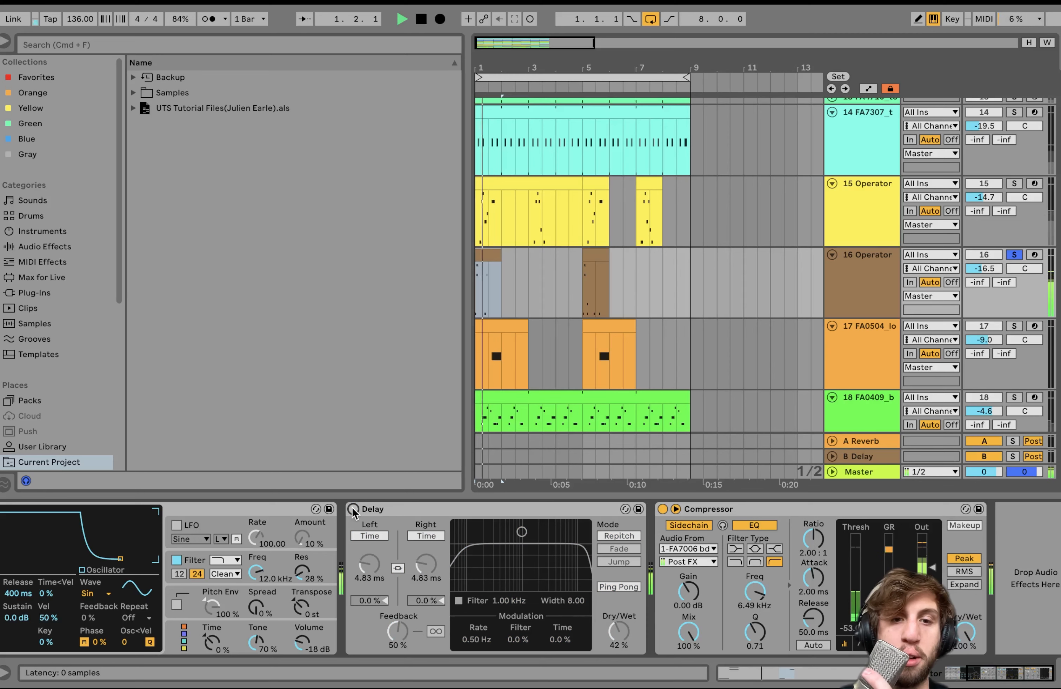
key("space")
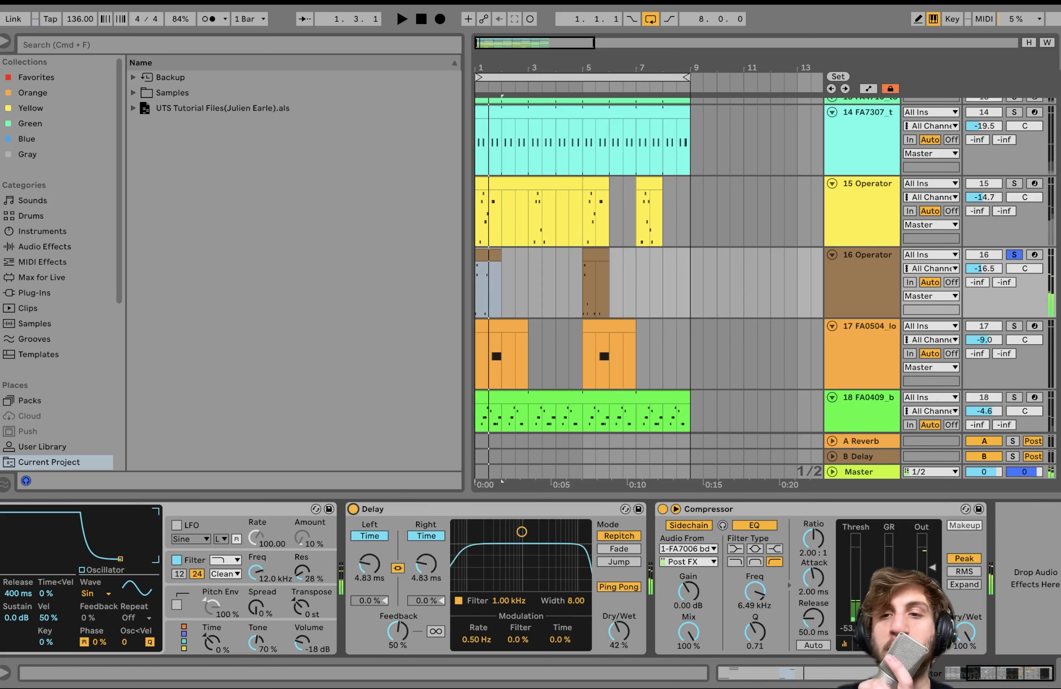
- Solo track 15 Operator together with track 16 Operator and play both from bar 1
left_click(1014, 254)
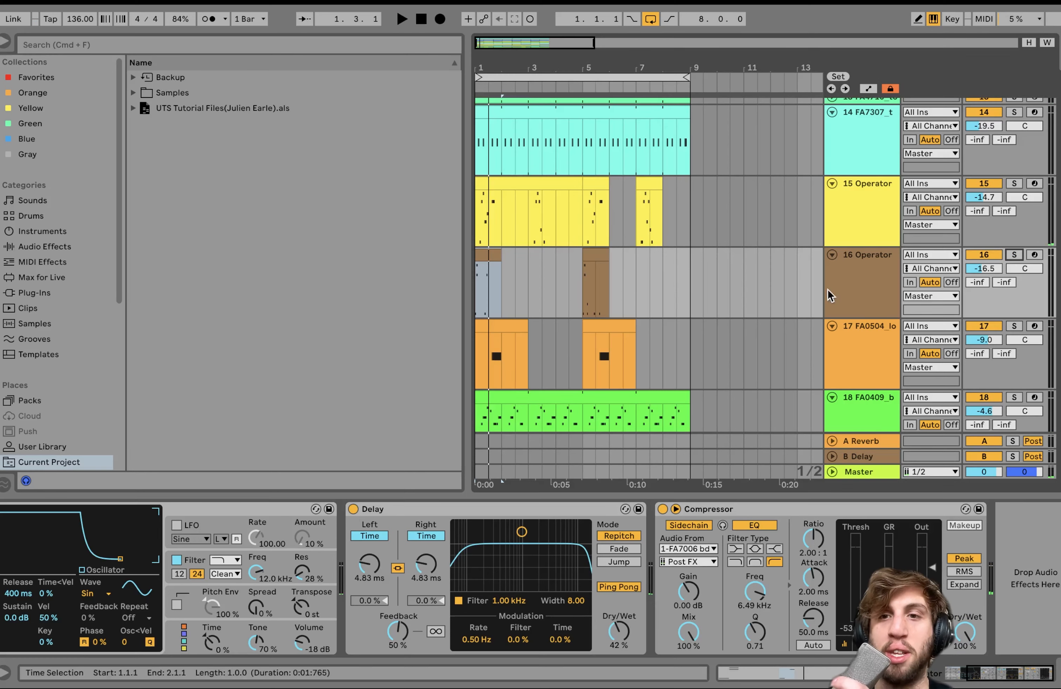
left_click(1014, 253)
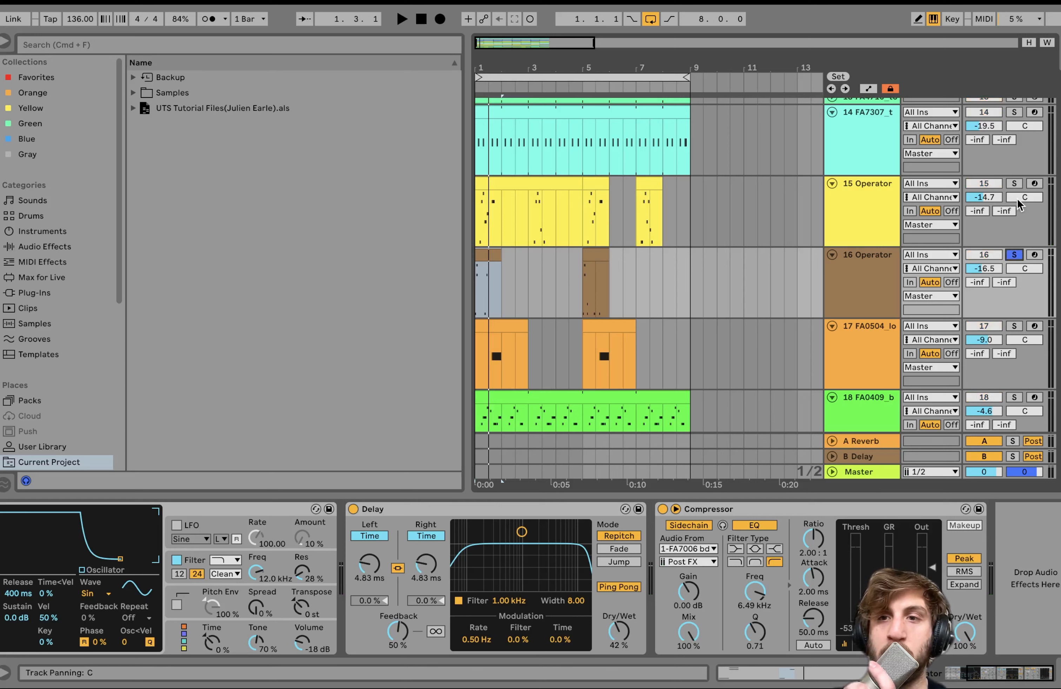
left_click(1014, 183)
key("space")
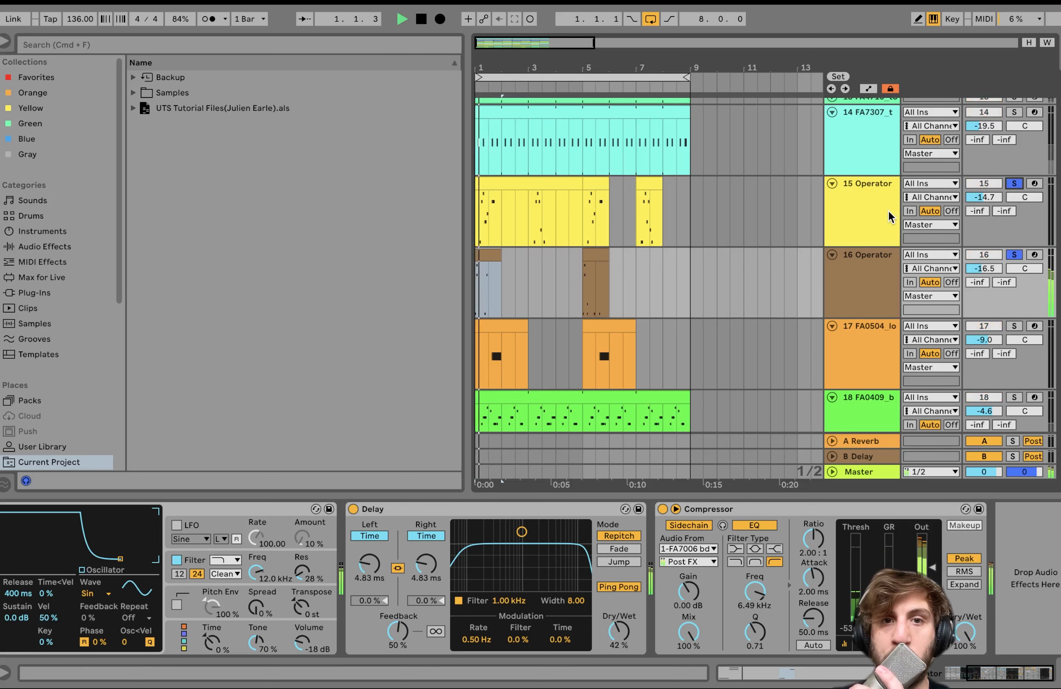
key("space")
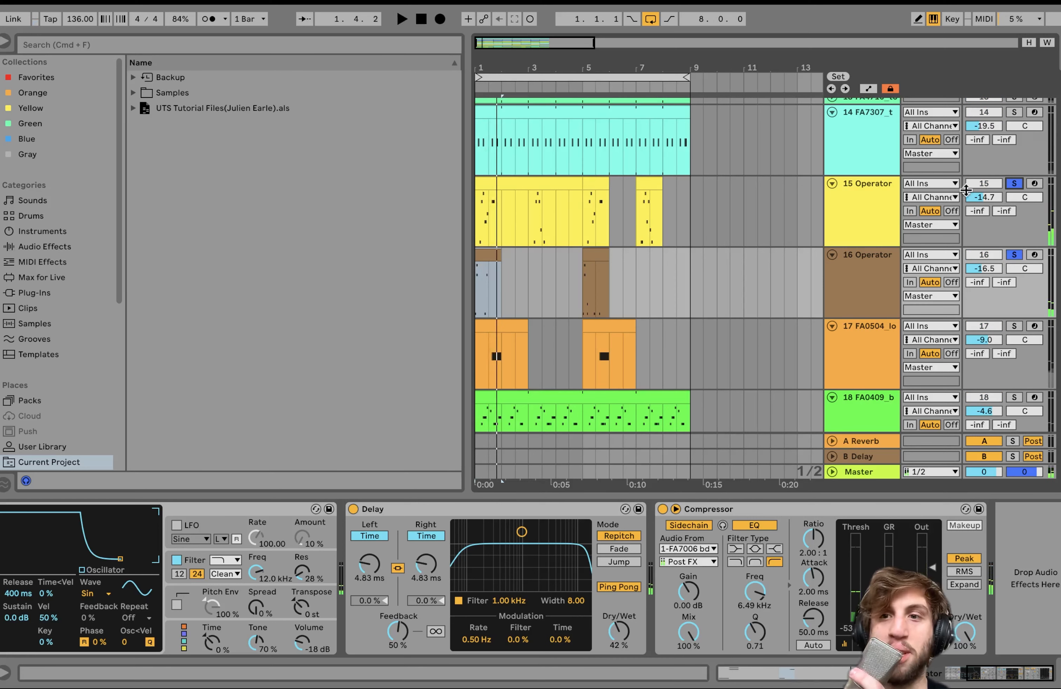
- Clear the solos on tracks 15 and 16 and play the full mix briefly from bar 1
left_click(1014, 183)
key("space")
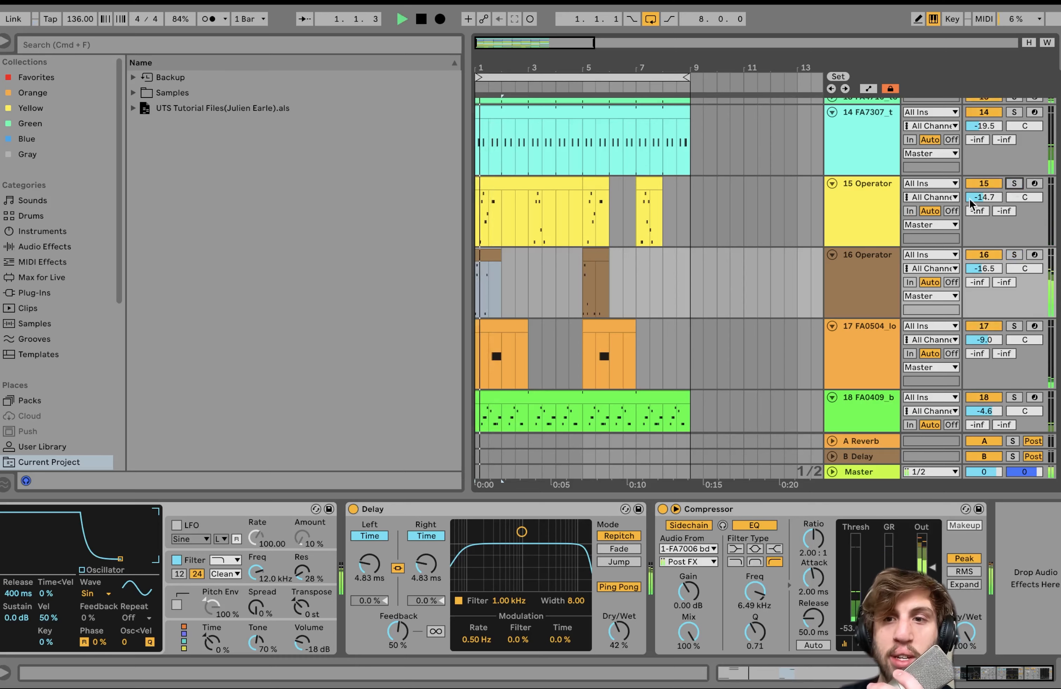
left_click(847, 297)
scroll(848, 297, "down", 4)
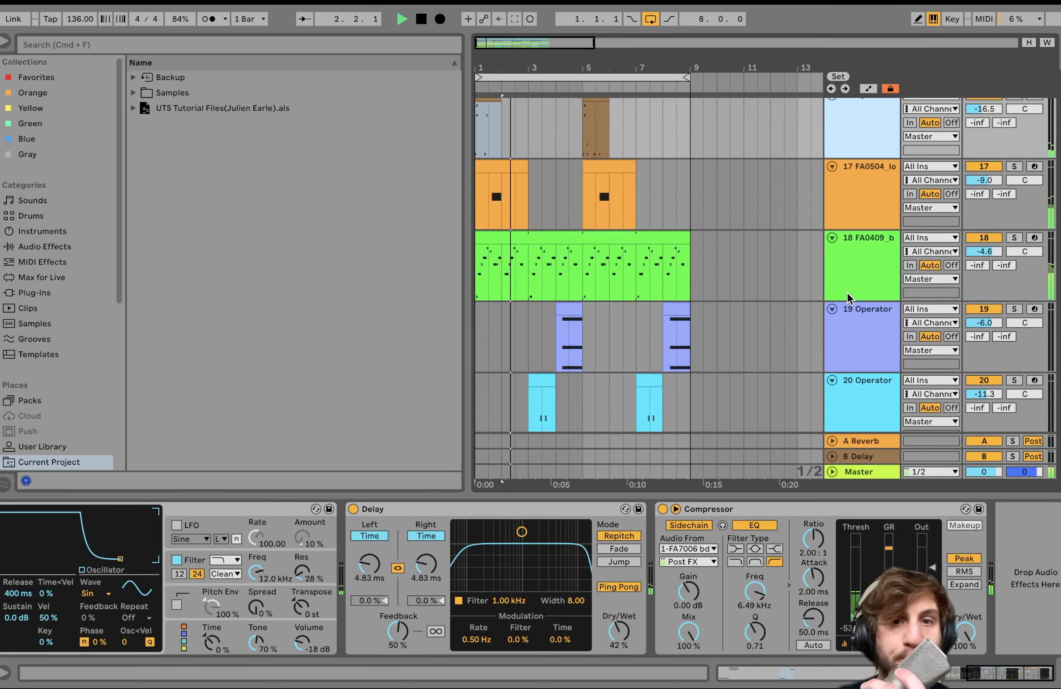
key("space")
- Solo track 17 FA0504 and play it from the middle of bar 1
left_click(859, 219)
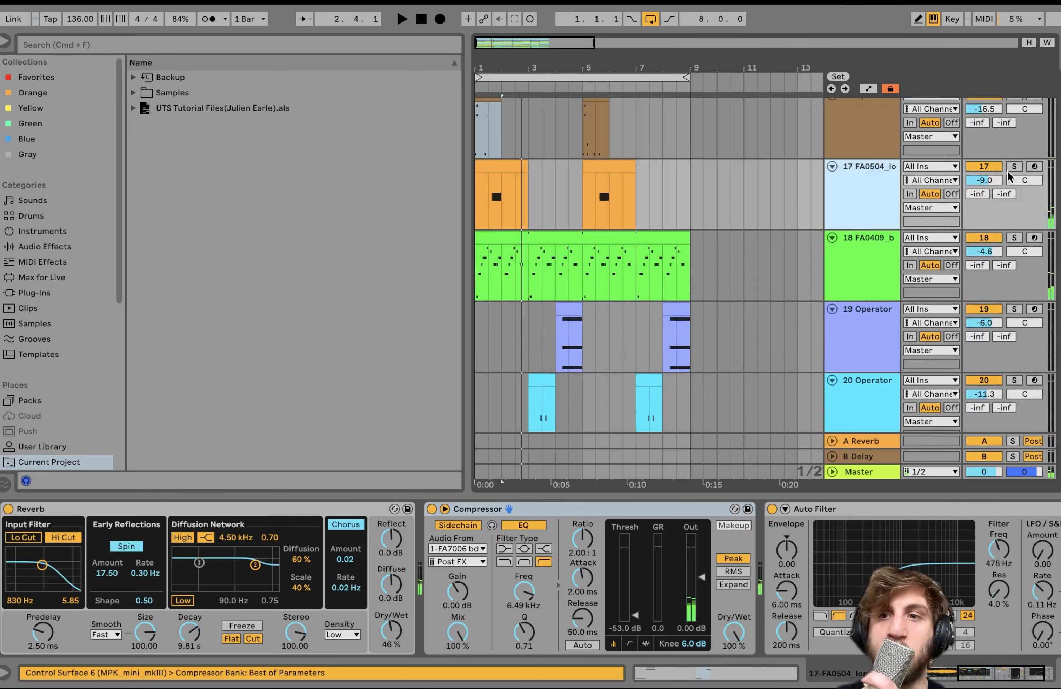
left_click(1010, 168)
left_click(489, 208)
key("space")
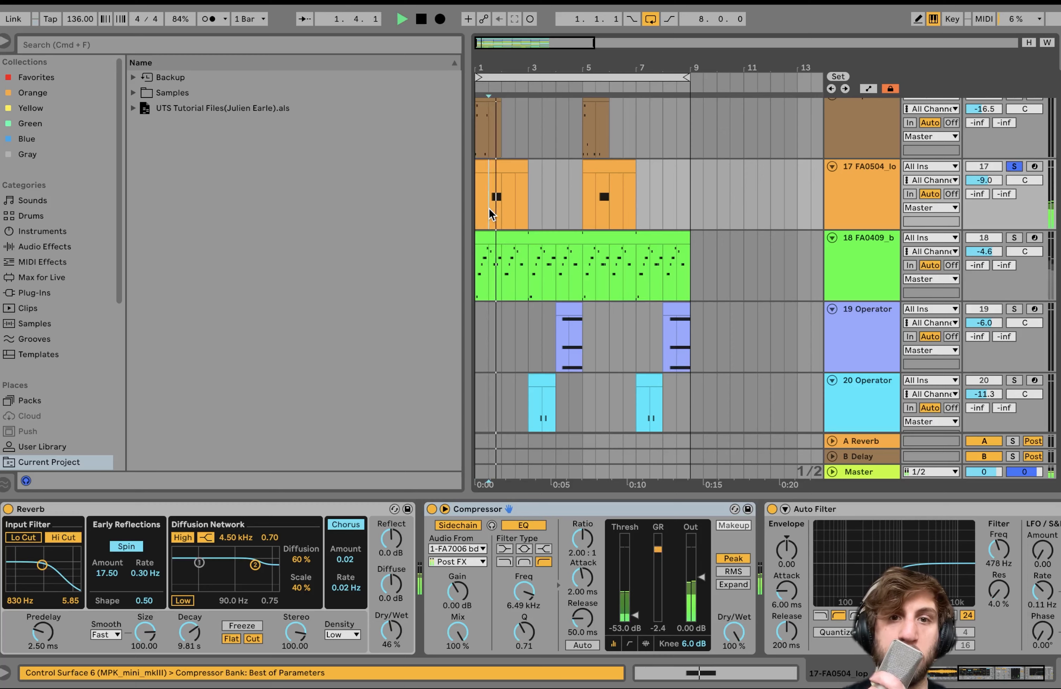
- Show track 17's sampler device and locate its source file FA0504_lop_127bpm.wav in the project's imported samples
scroll(378, 598, "left", 10)
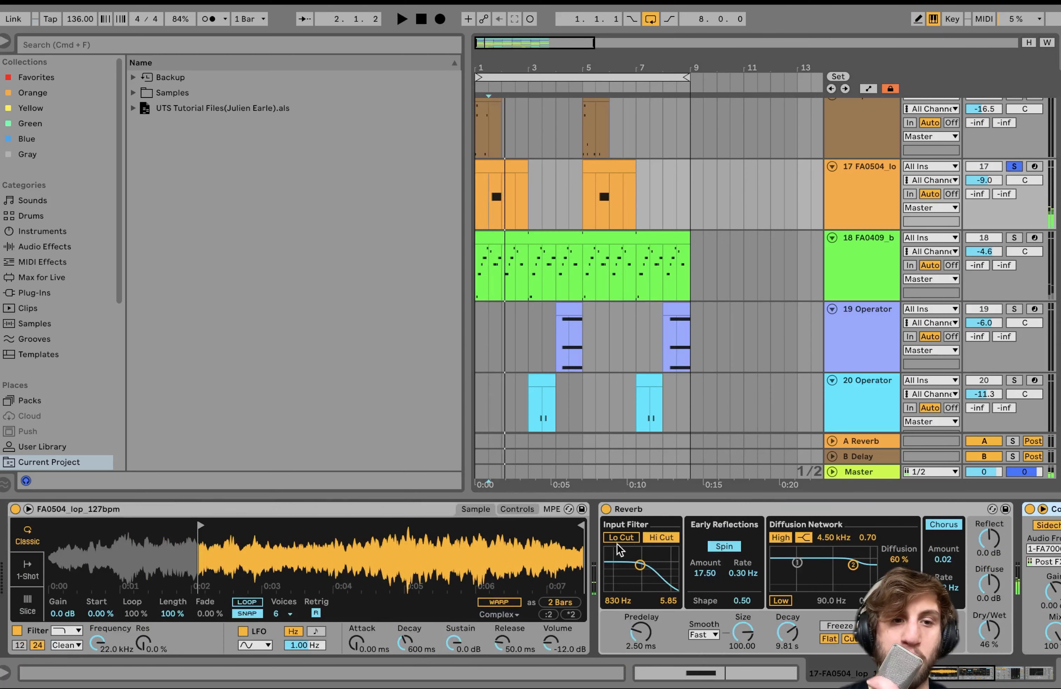
right_click(365, 560)
left_click(389, 582)
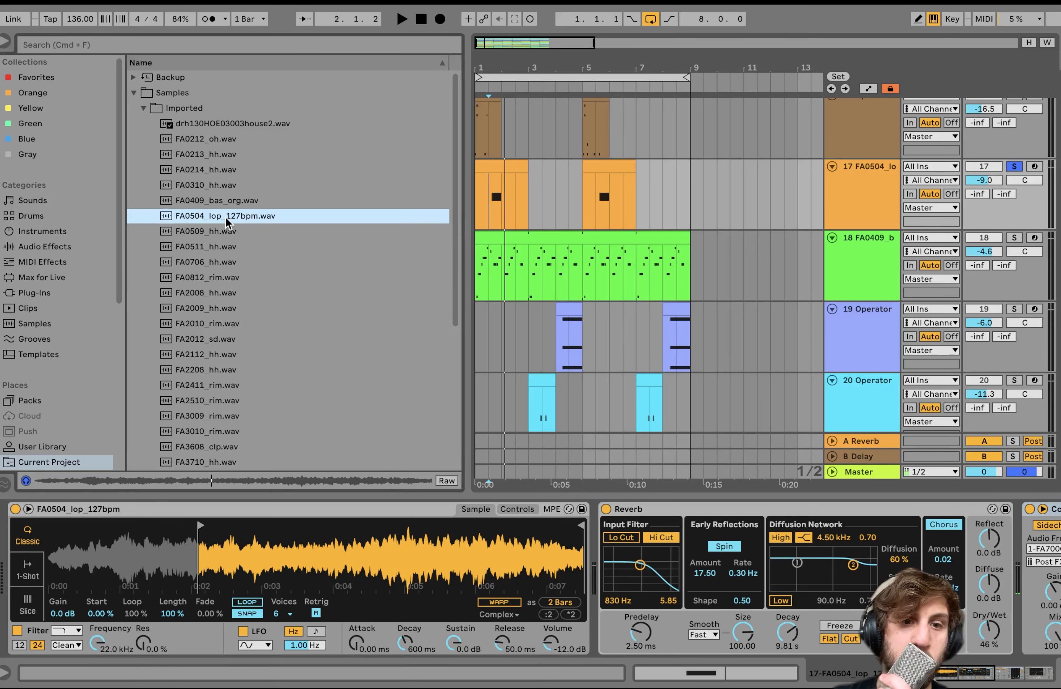
- Play track 17 again and examine the Reverb, sidechained Compressor and Auto Filter in its device chain
scroll(354, 557, "right", 3)
key("space")
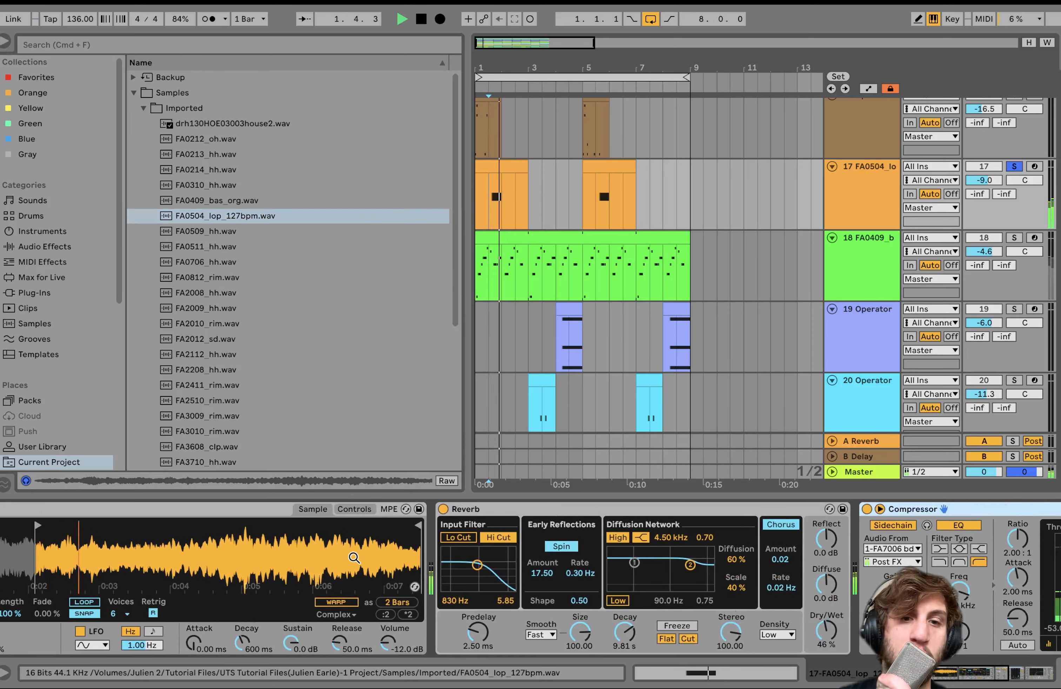
key("space")
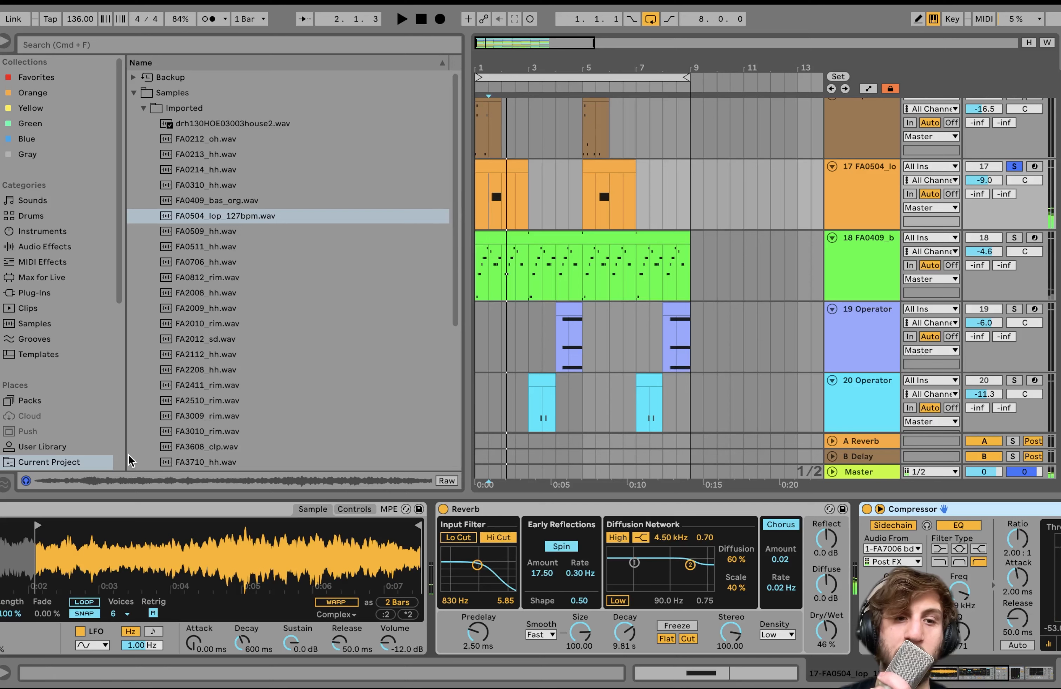
scroll(356, 554, "right", 3)
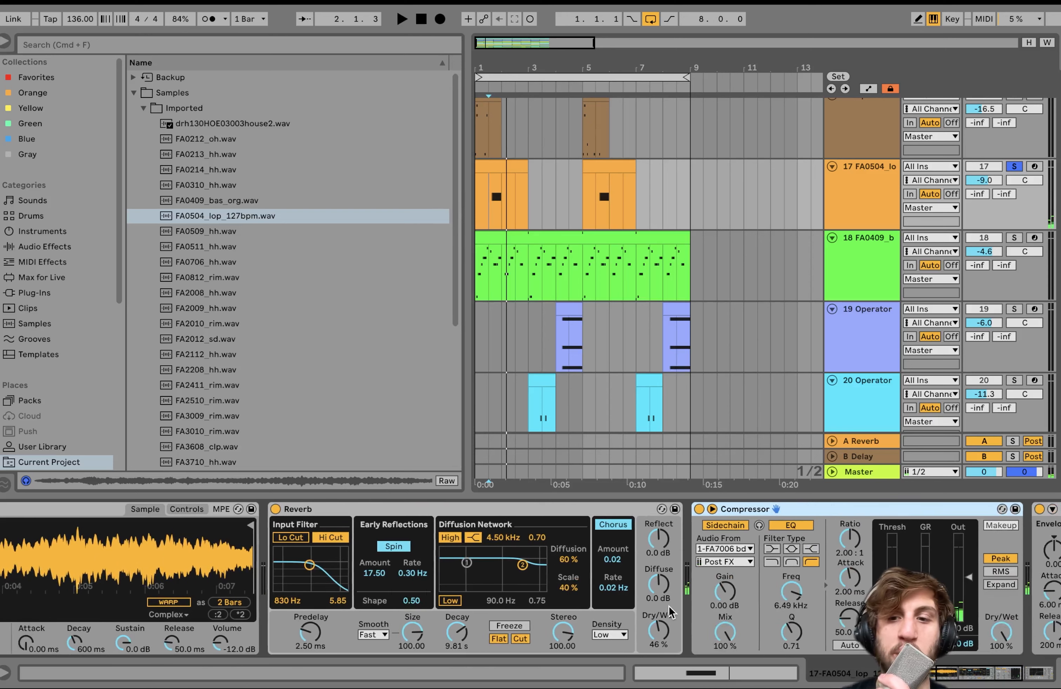
scroll(671, 613, "right", 6)
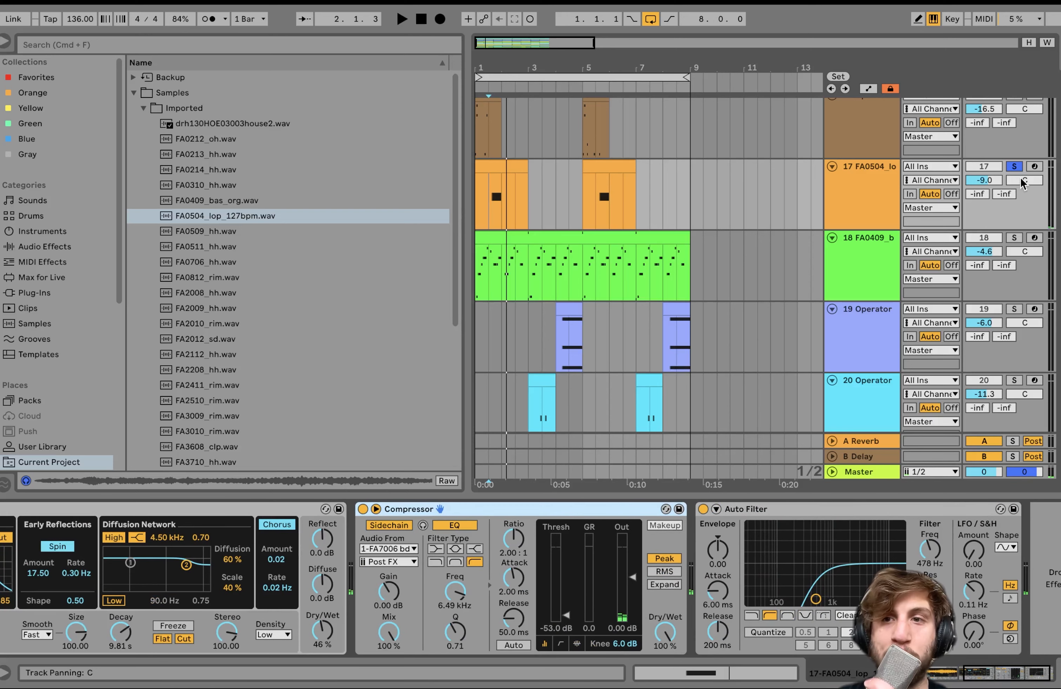
- Unsolo track 17, select its clip at bar 1 and play the full mix from there
left_click(1014, 166)
left_click(495, 170)
scroll(494, 170, "down", 1)
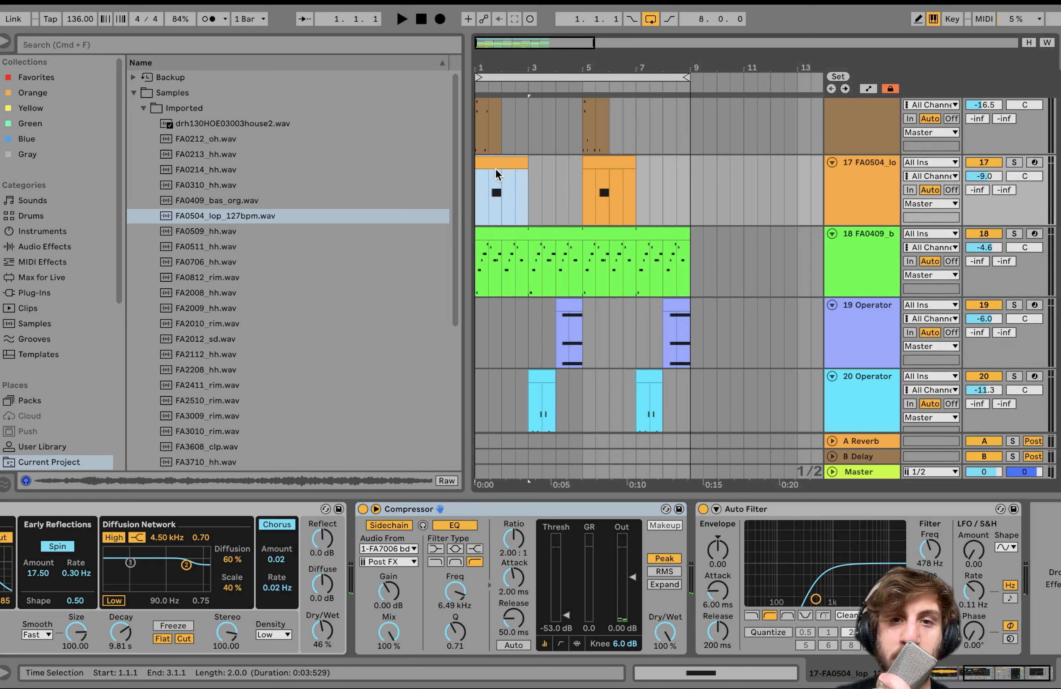
scroll(495, 166, "up", 4)
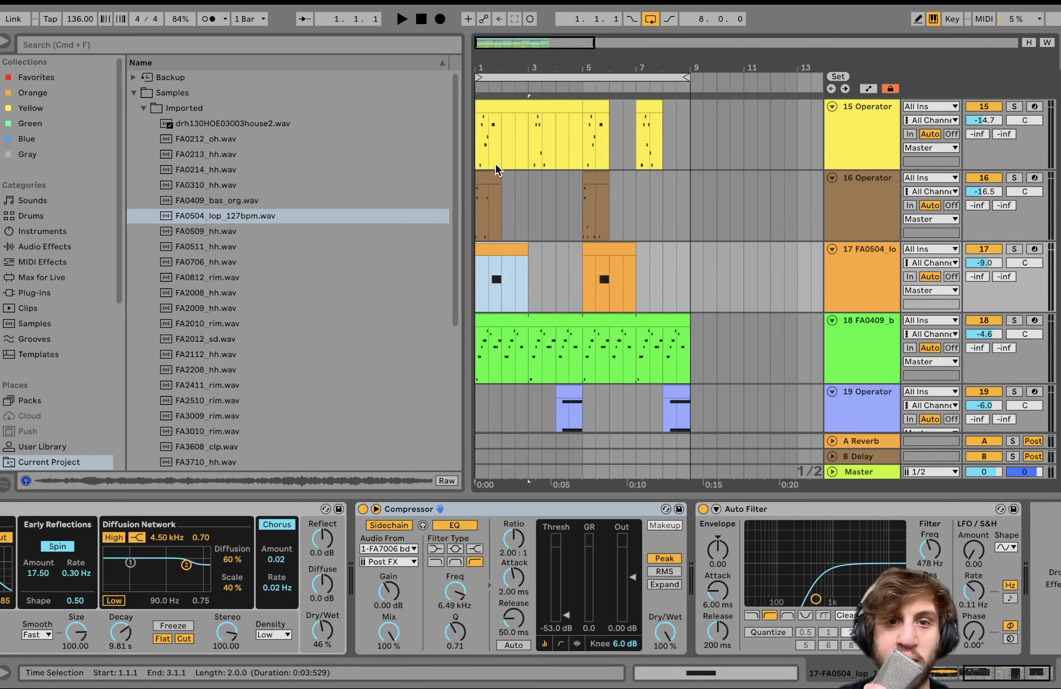
key("space")
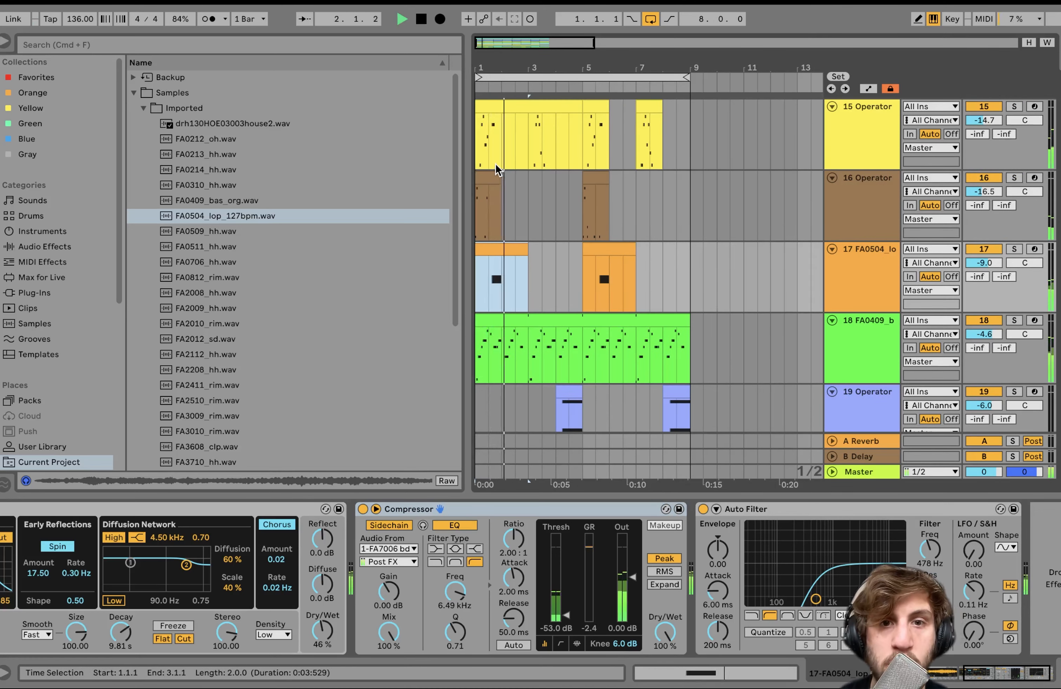
key("space")
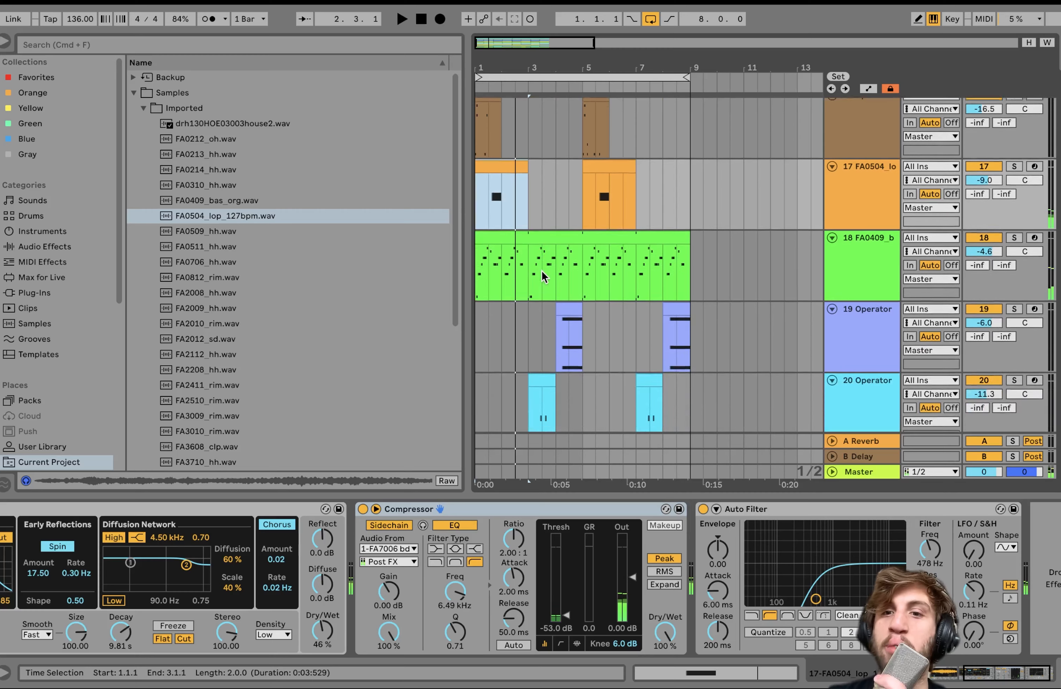
- Solo track 18 FA0409, start playback and open the notes of its clip at bar 1
scroll(542, 274, "down", 4)
left_click(867, 264)
left_click(1014, 233)
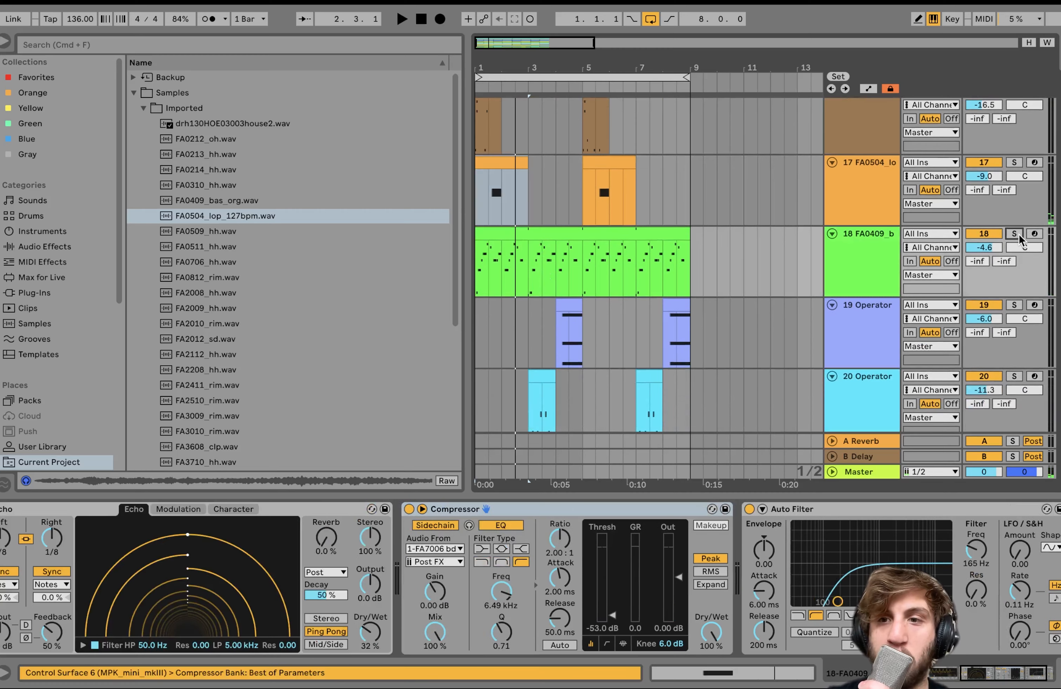
key("space")
double_click(516, 231)
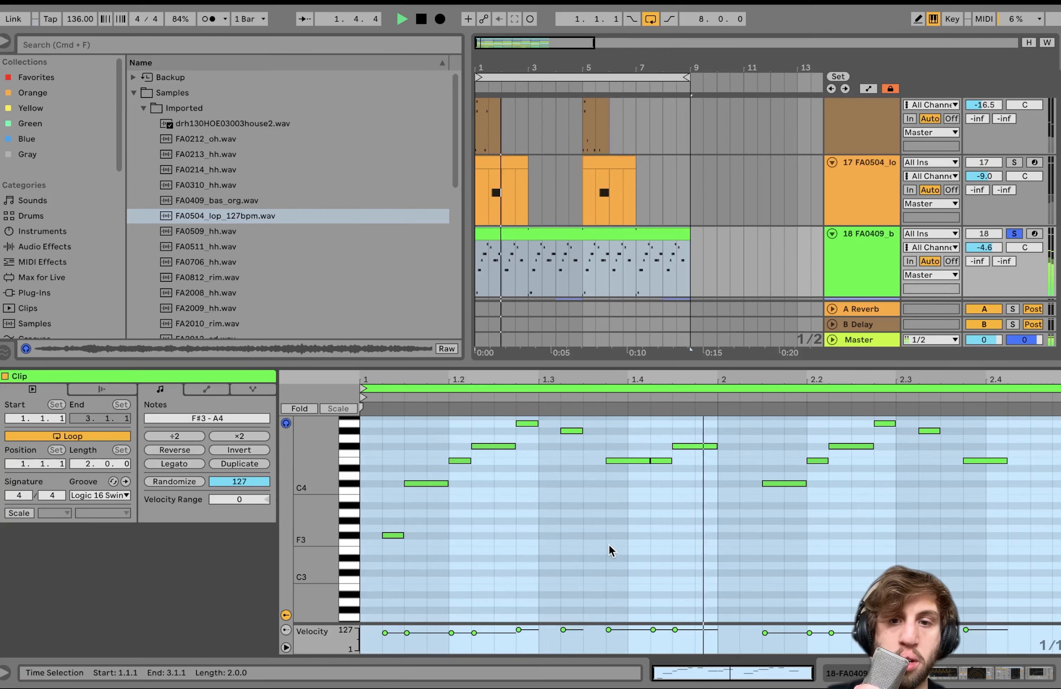
- Show track 18's FA0409_bas_org sampler device and Echo during playback, and stop the playback
left_click(871, 264)
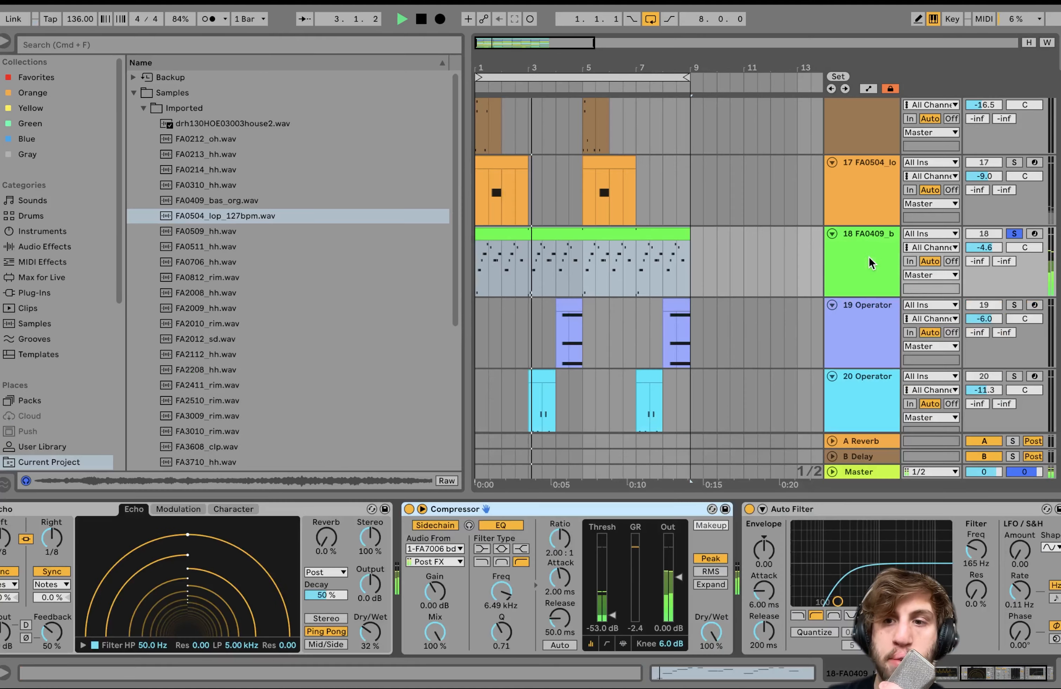
scroll(530, 601, "left", 5)
key("space")
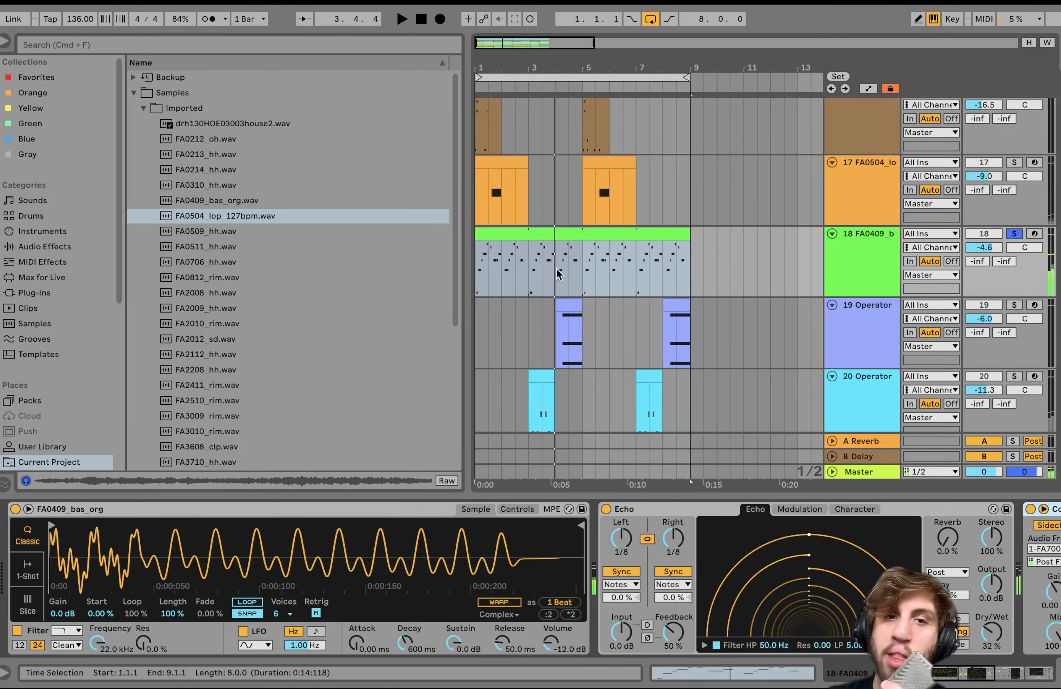
- Play track 18 with its clip's notes open, check its sampler device again and return to the clip's notes
double_click(540, 232)
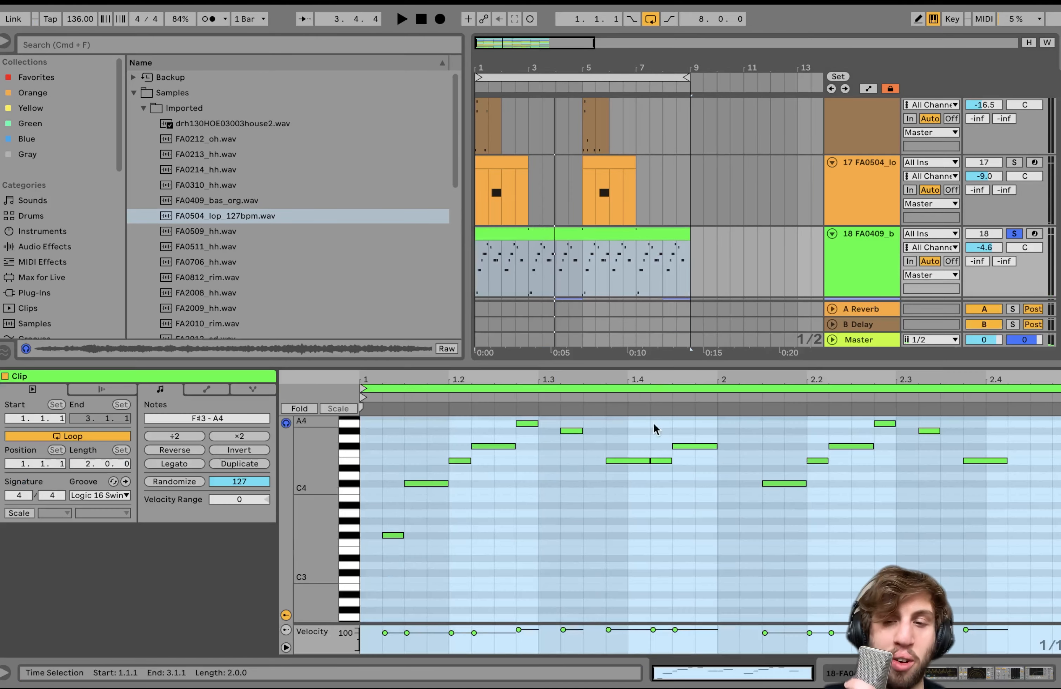
key("space")
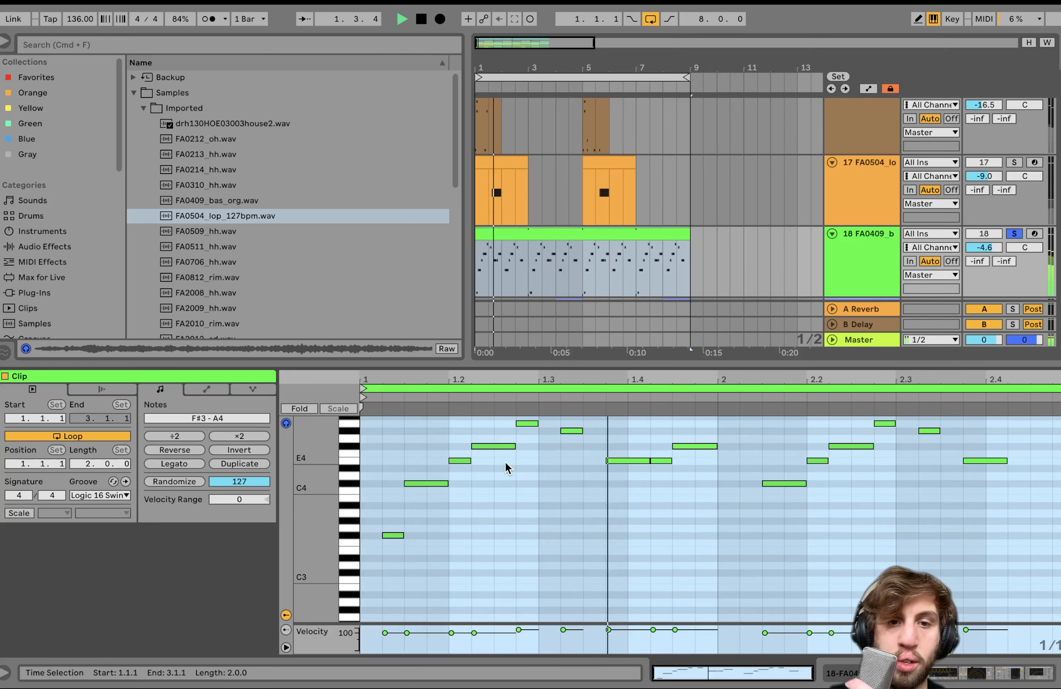
key("space")
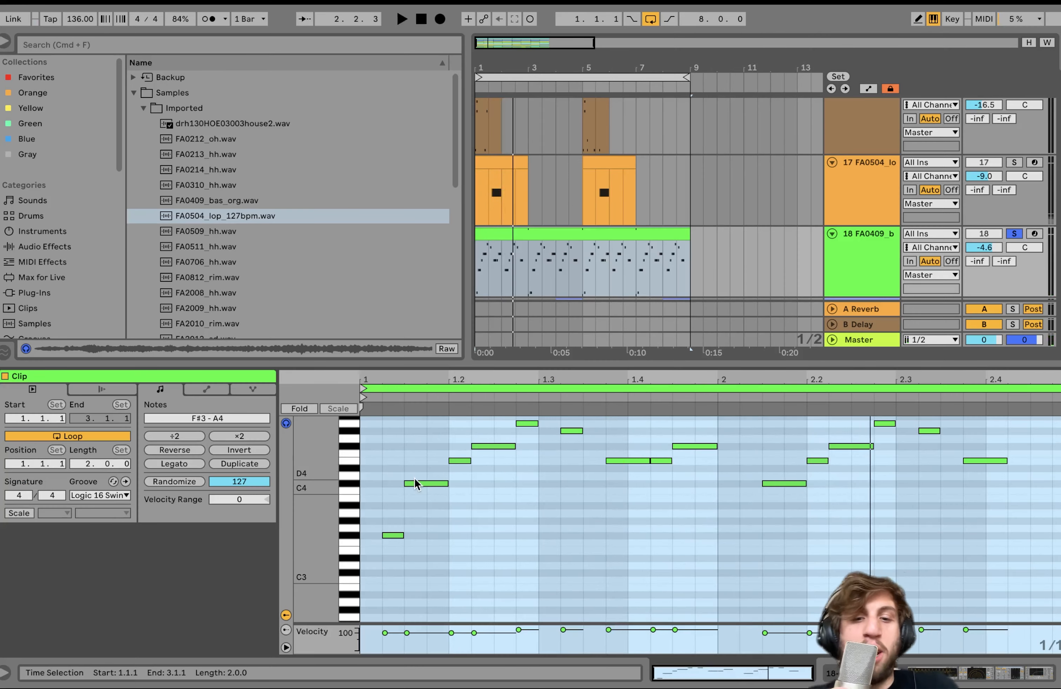
key("shift+Tab")
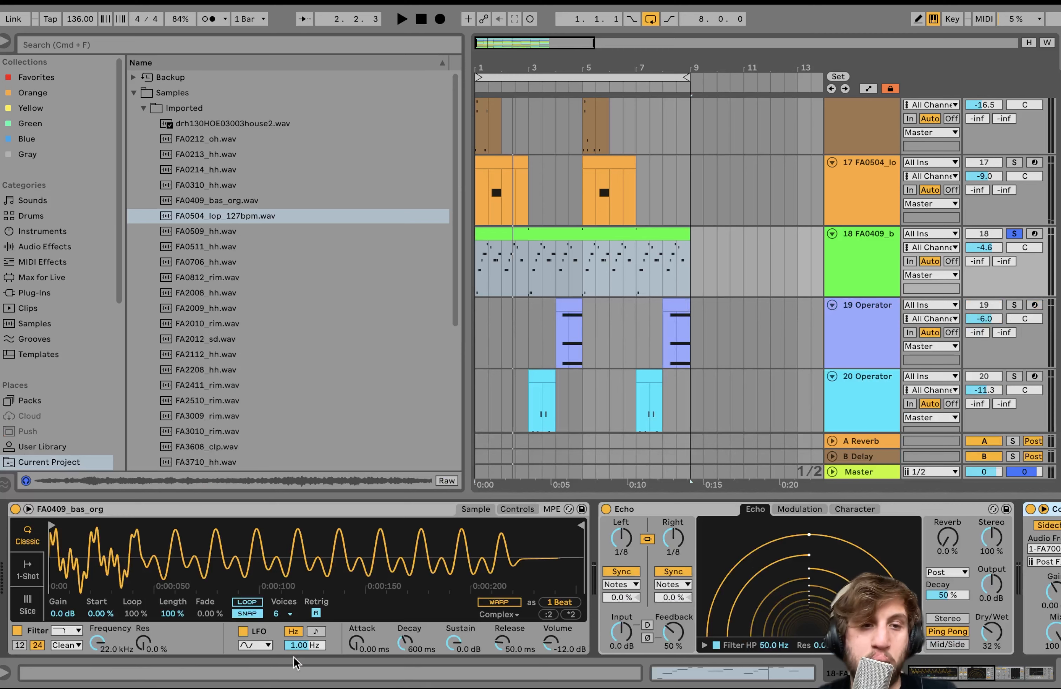
double_click(558, 233)
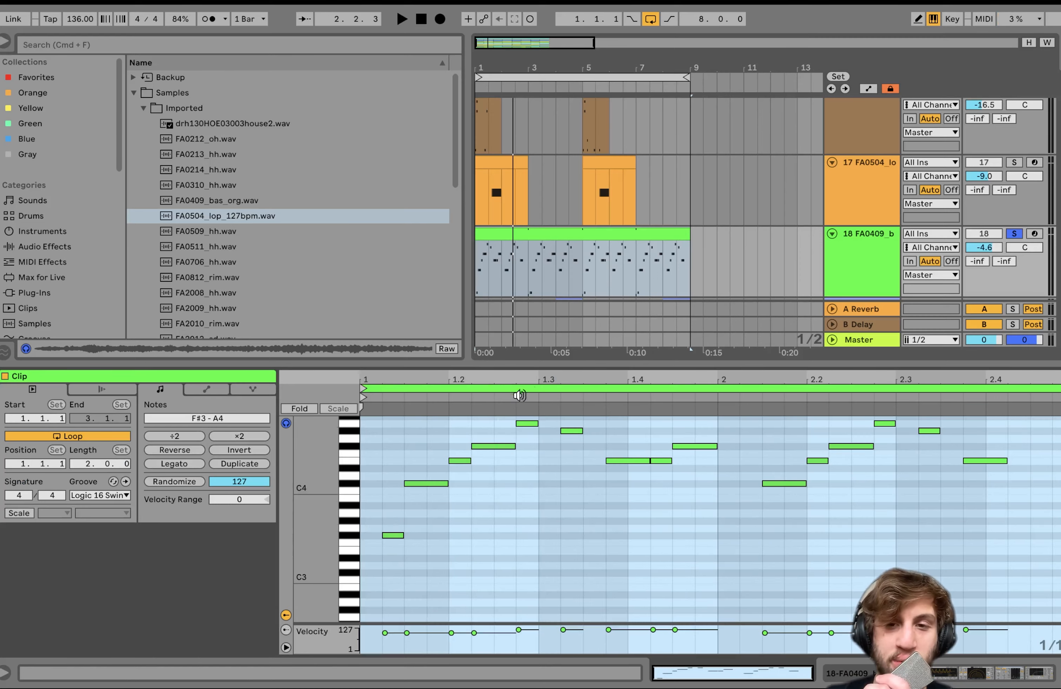
- Show track 18's devices from the sampler through Echo and Compressor to Auto Filter, playing the track briefly
left_click(854, 243)
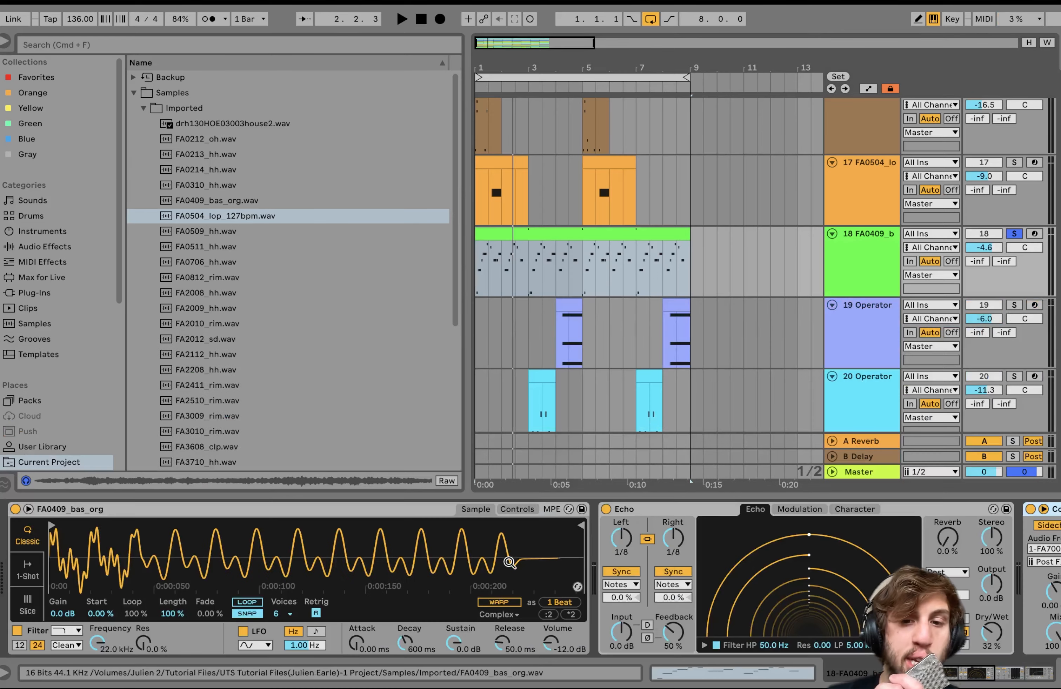
scroll(509, 562, "right", 10)
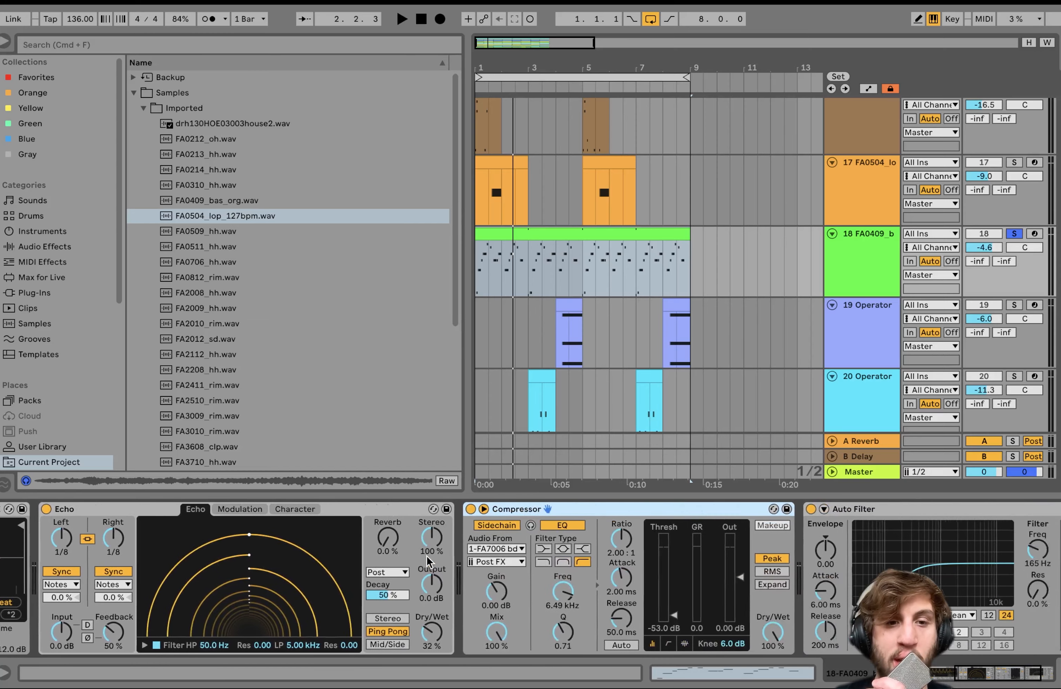
scroll(427, 562, "right", 2)
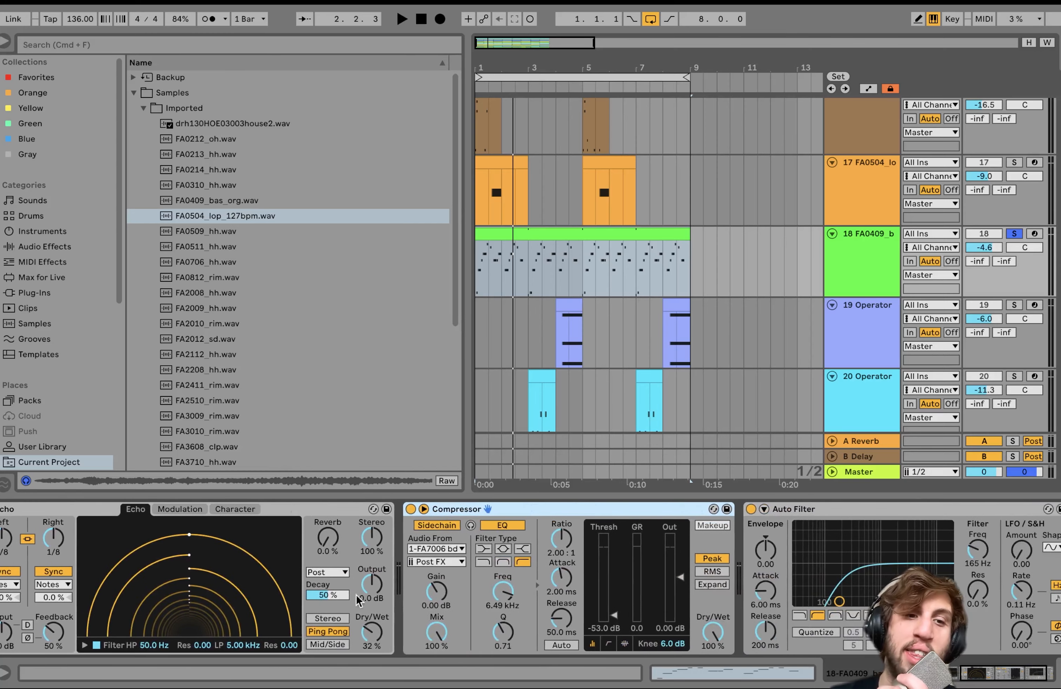
key("space")
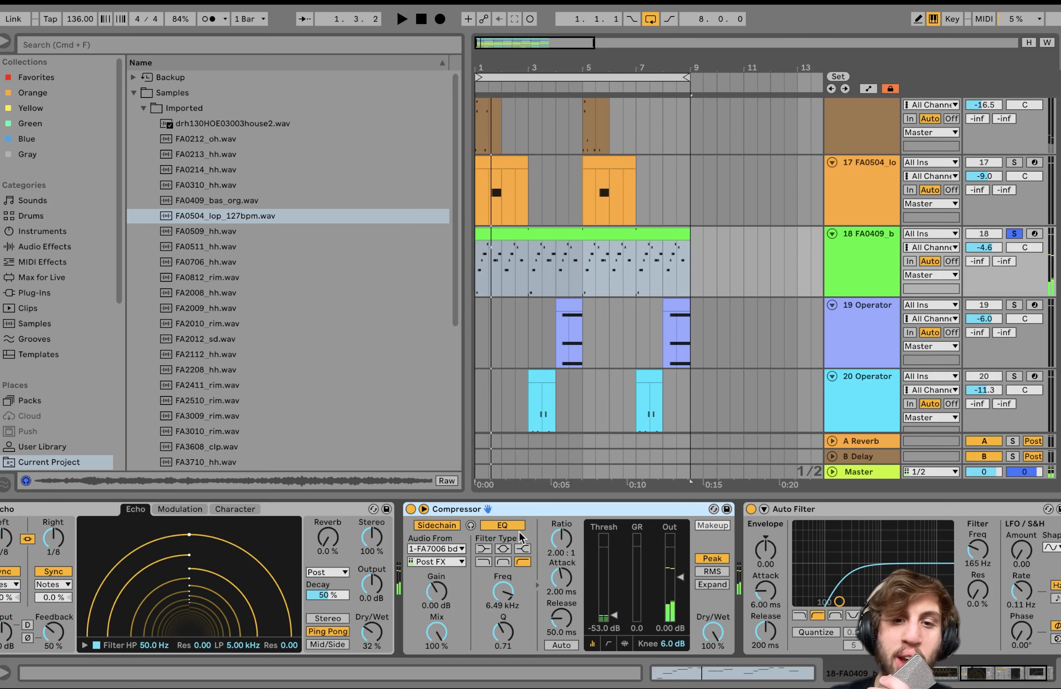
scroll(499, 503, "right", 3)
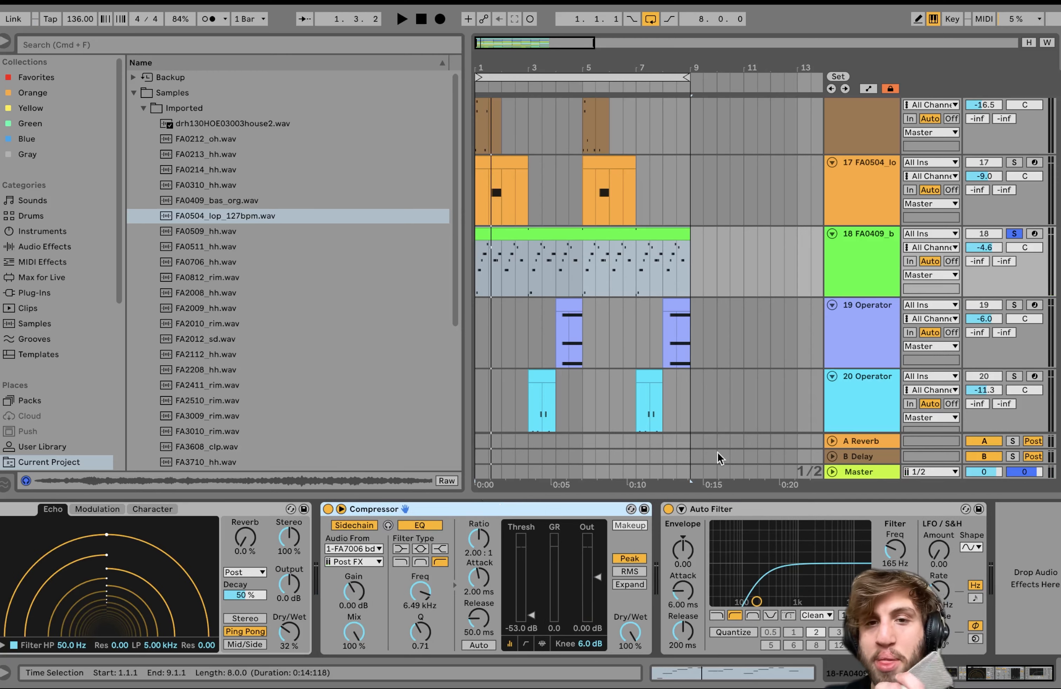
- Solo track 19 Operator and play its clip at bar 4, comparing it with the full mix by unsoloing the track
left_click(568, 304)
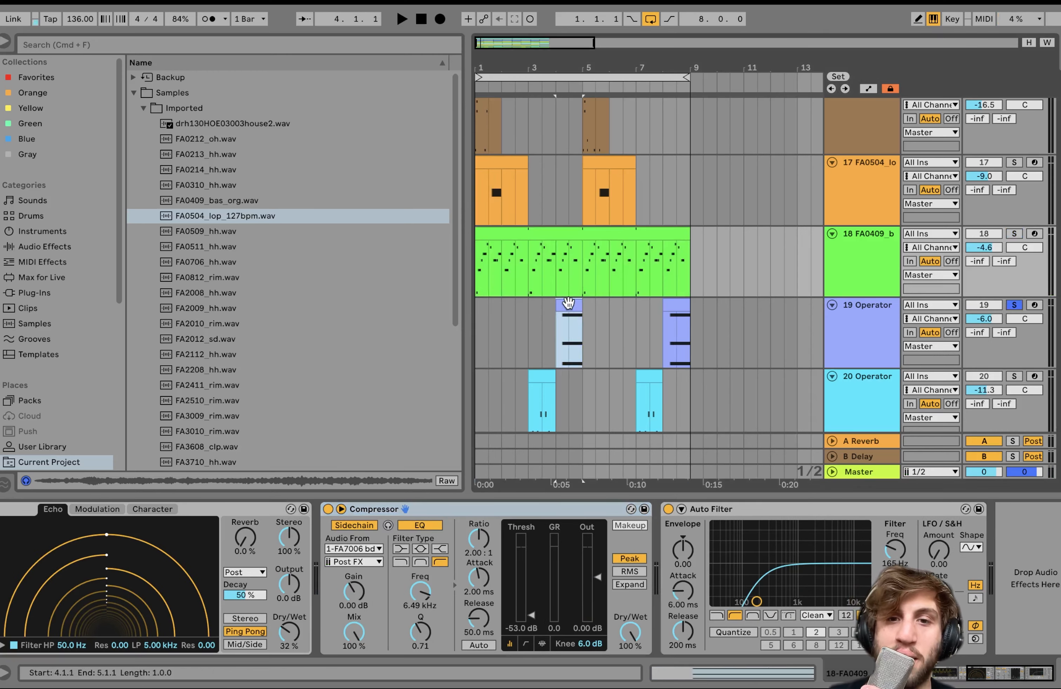
key("space")
scroll(568, 302, "down", 3)
scroll(568, 303, "up", 1)
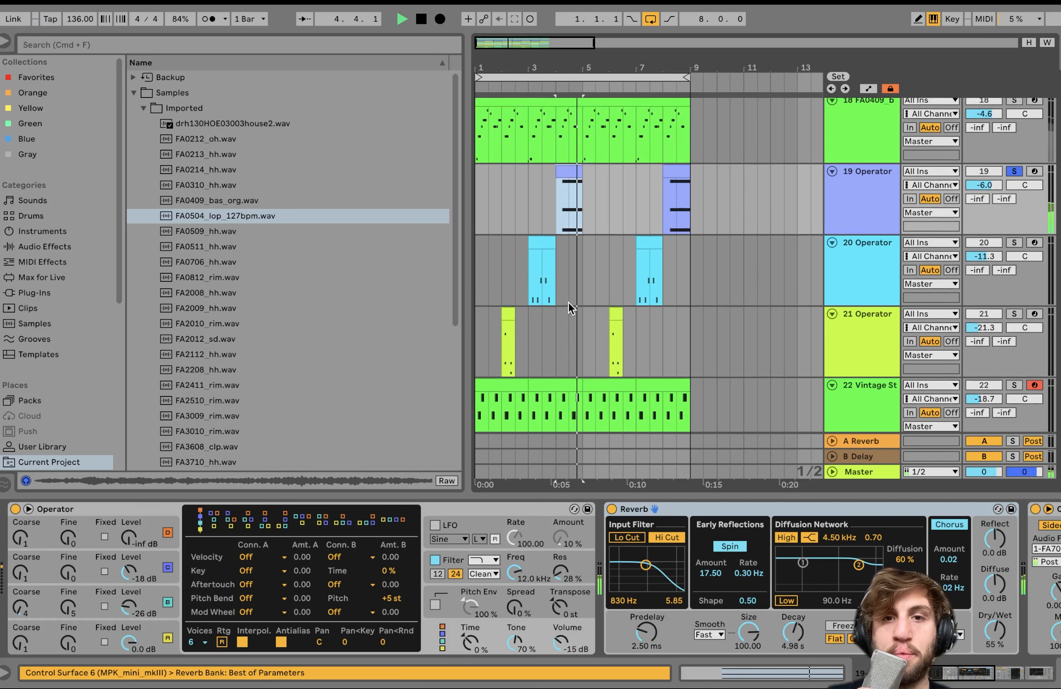
key("space")
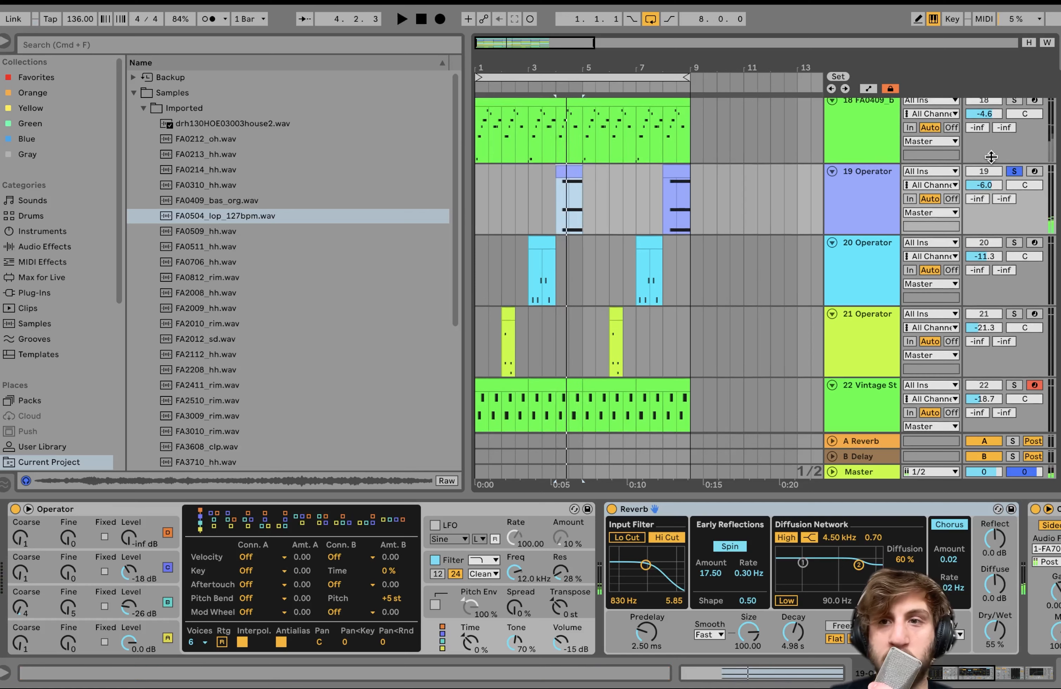
left_click(1014, 172)
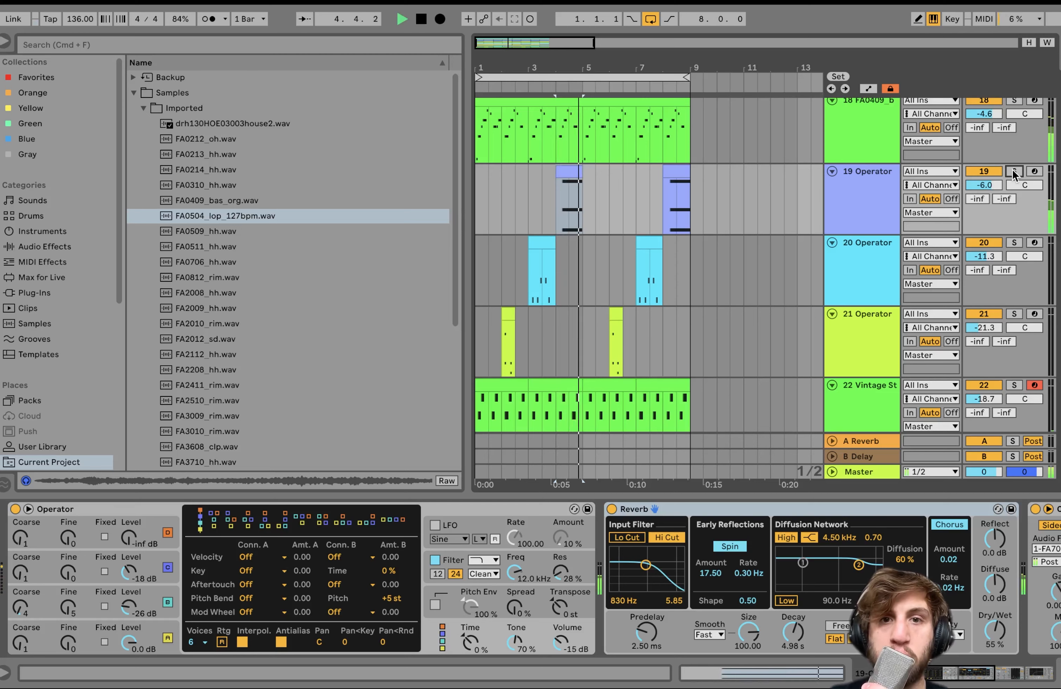
key("space")
- Solo track 19 again, open the notes of its clip at bar 4 and play them
left_click(1014, 172)
left_click(565, 171)
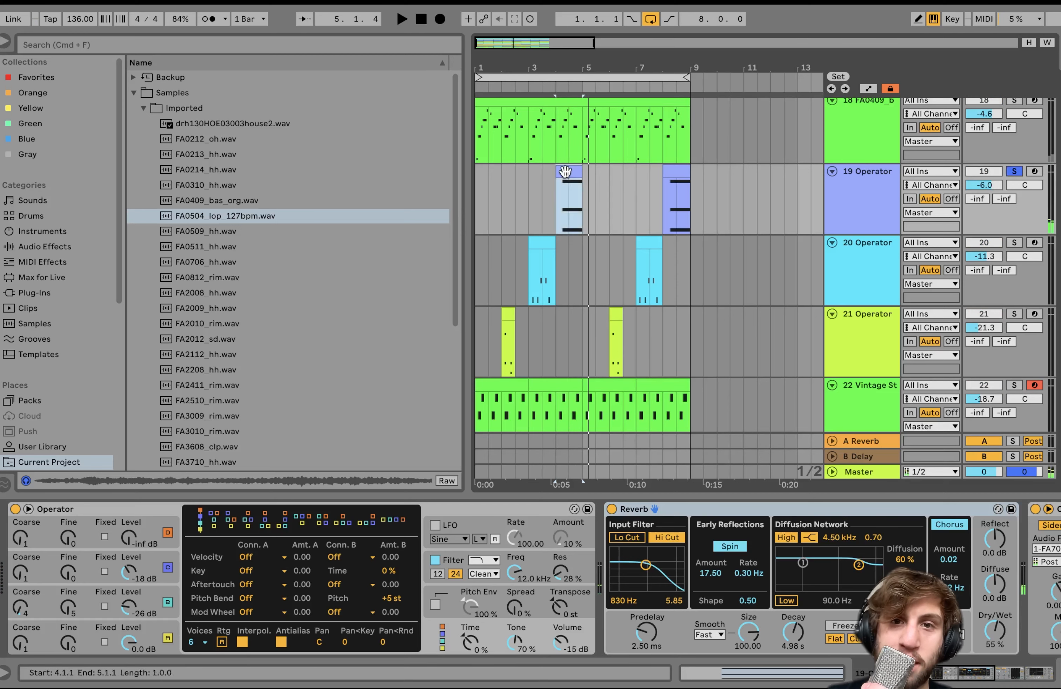
double_click(565, 171)
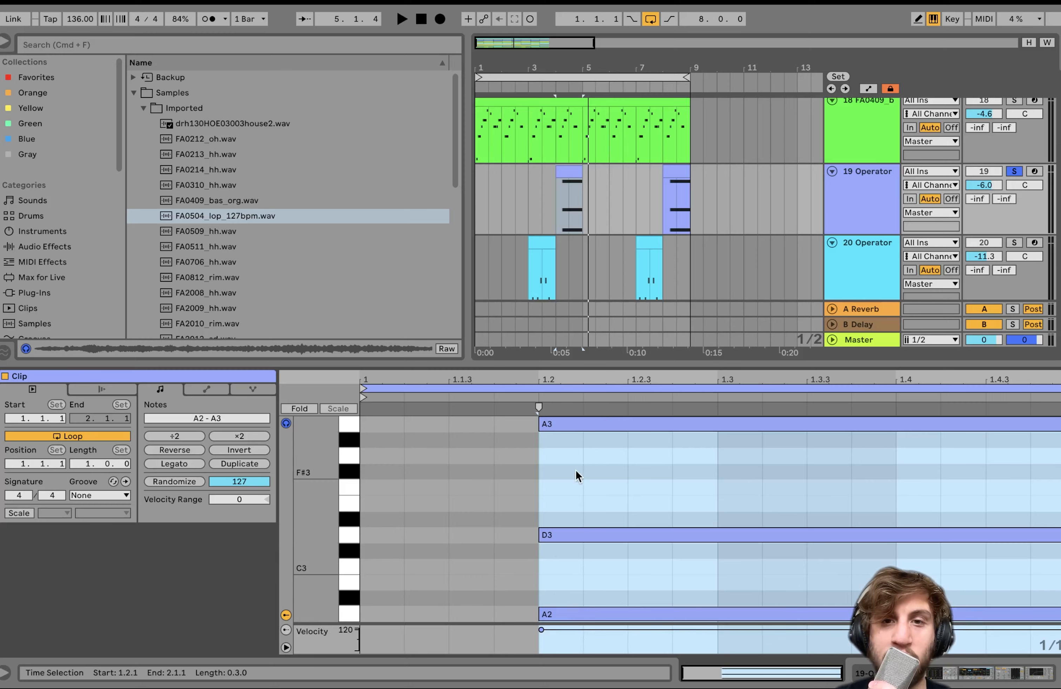
key("space")
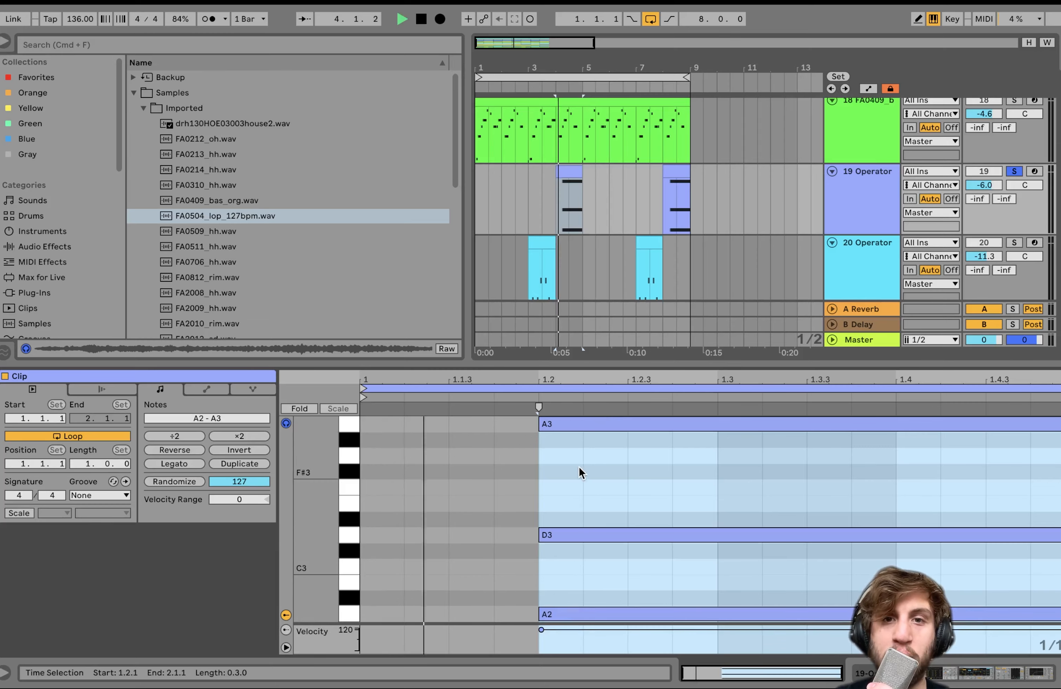
key("space")
- Show track 19's Operator and Reverb, check the bar 4 clip's notes again with the track unsoloed, and return to the devices
double_click(879, 193)
scroll(751, 241, "up", 3)
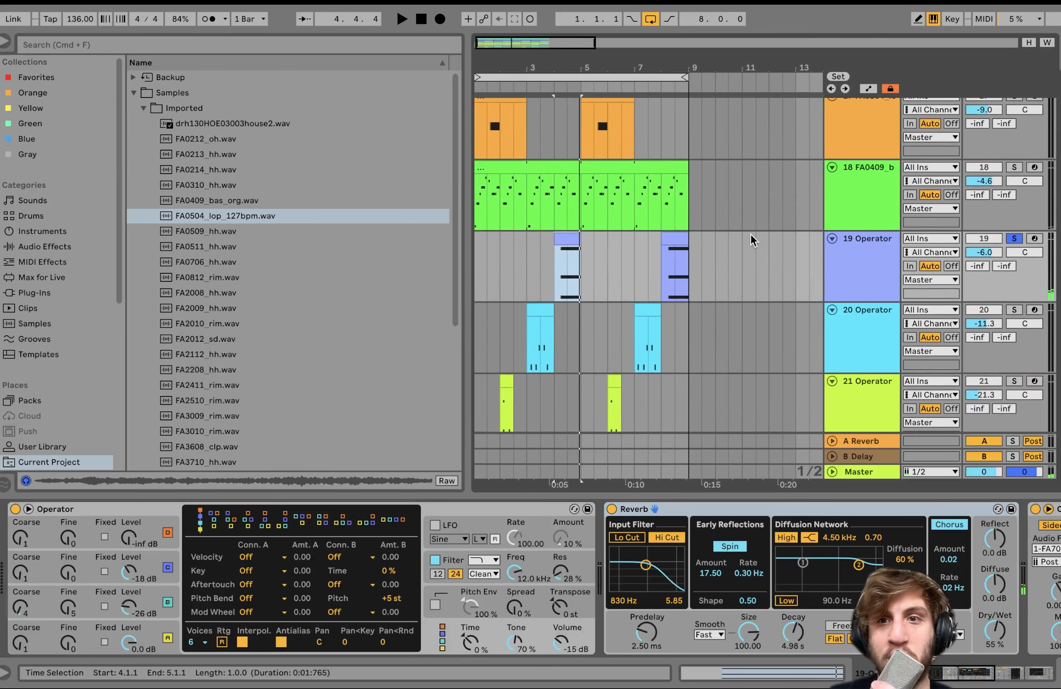
left_click(563, 240)
double_click(562, 241)
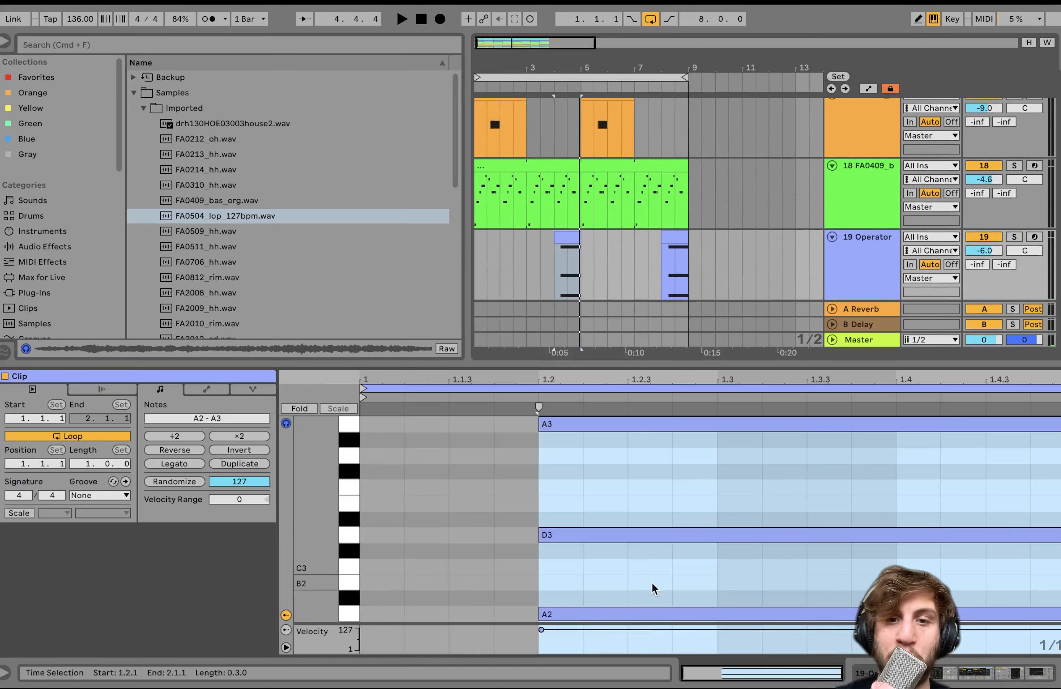
left_click(870, 246)
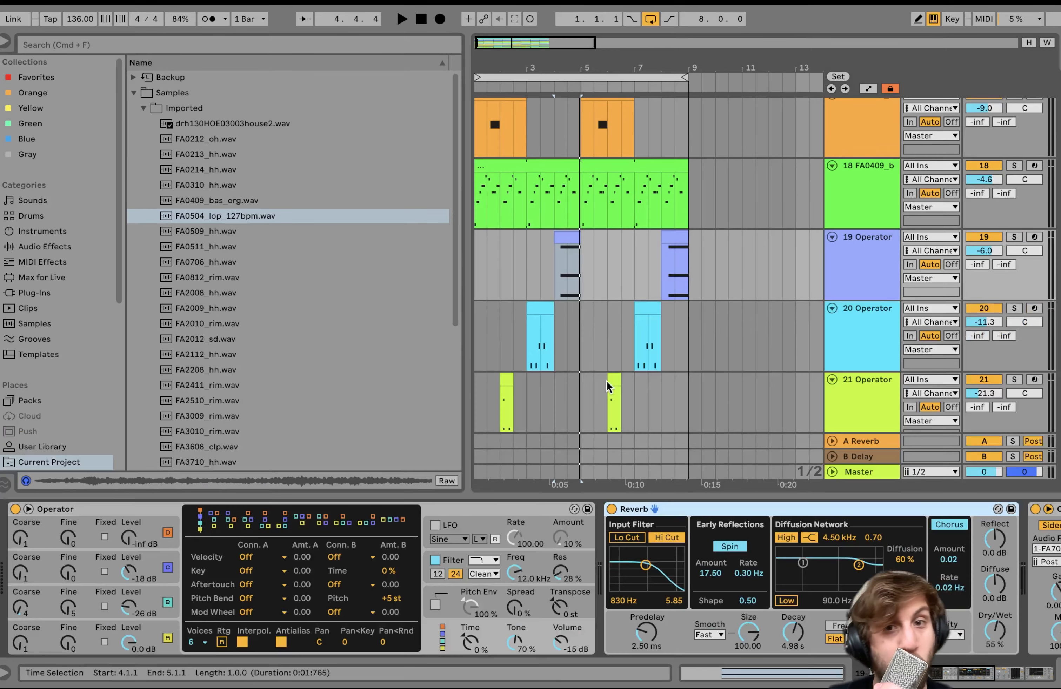
- Play the full mix from bar 4, stop it and solo track 19 again
key("space")
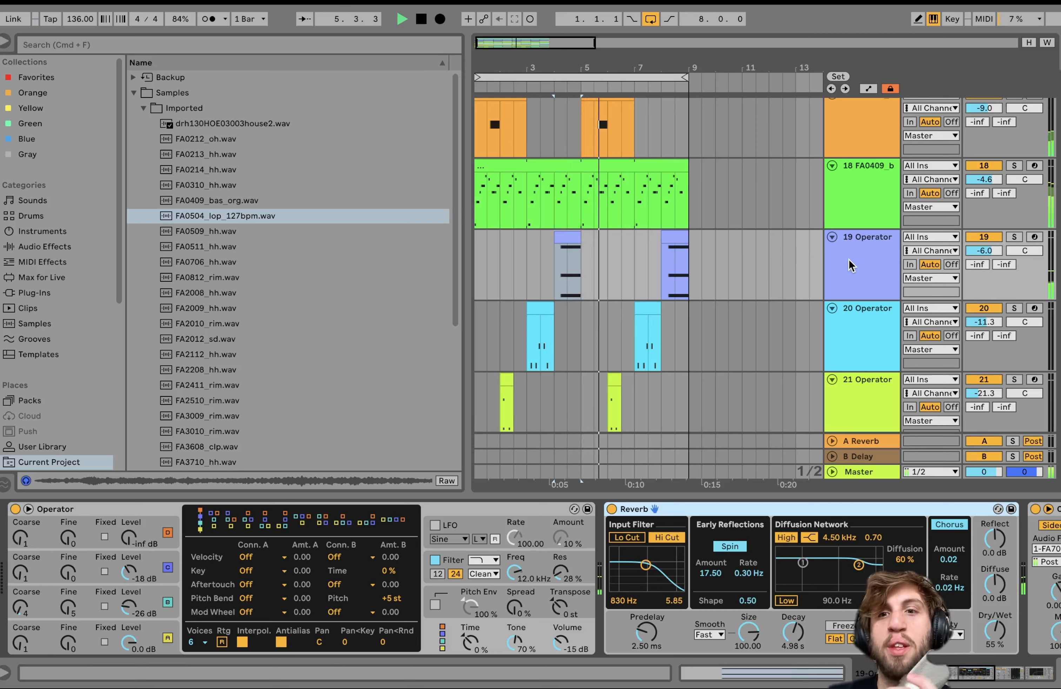
key("space")
left_click(1013, 238)
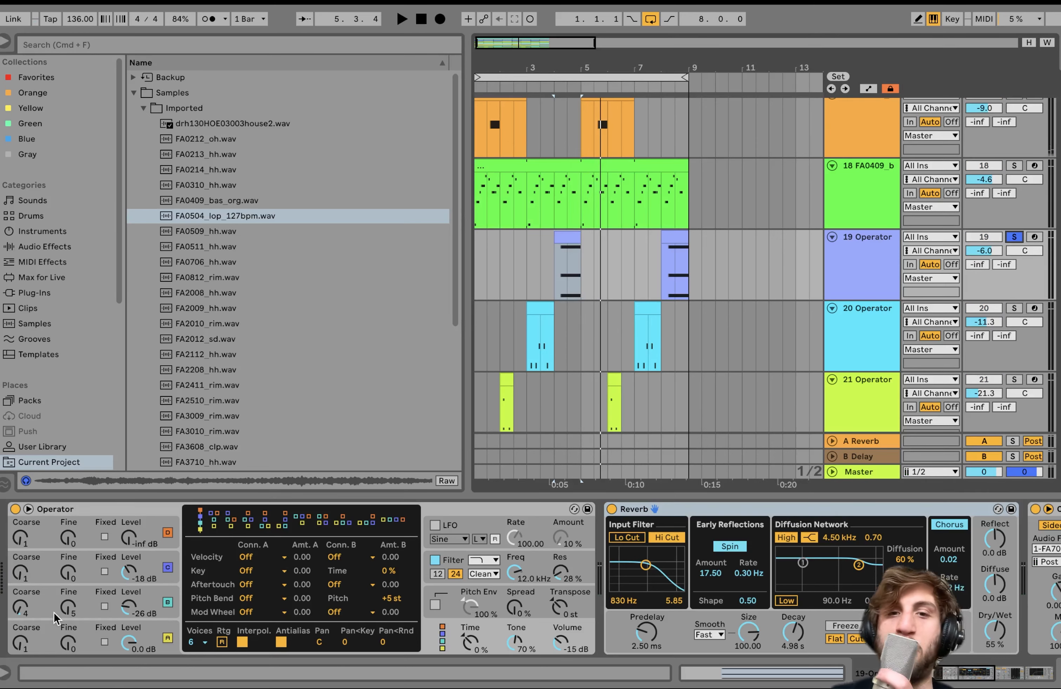
- Show the envelope settings of oscillators A, B and C in track 19's Operator, playing the clip briefly in between
left_click(147, 635)
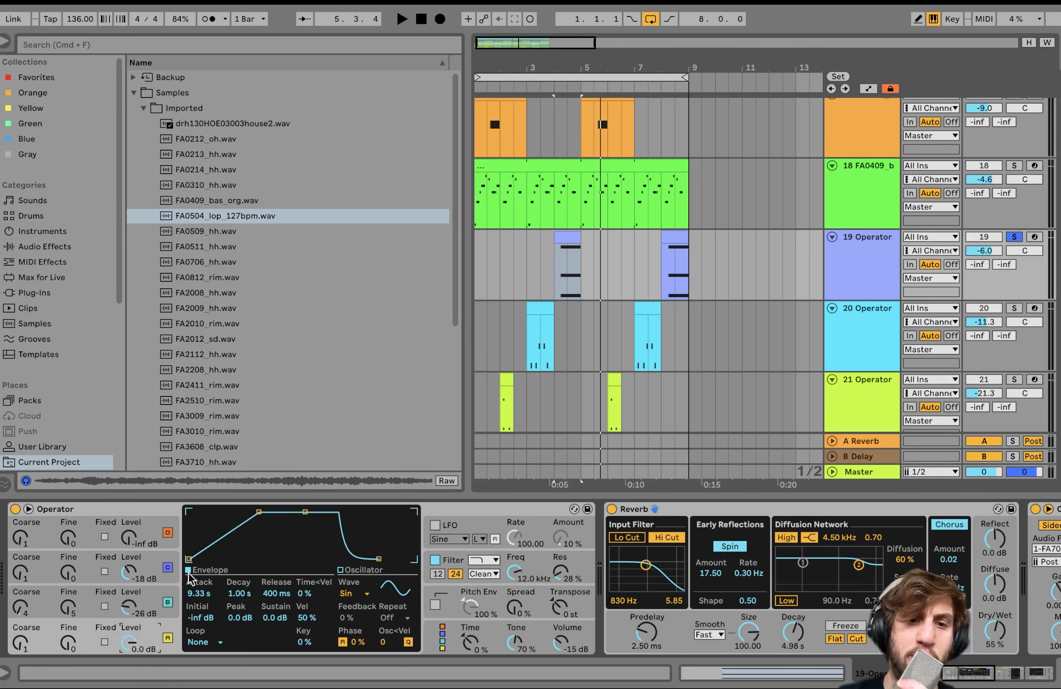
key("space")
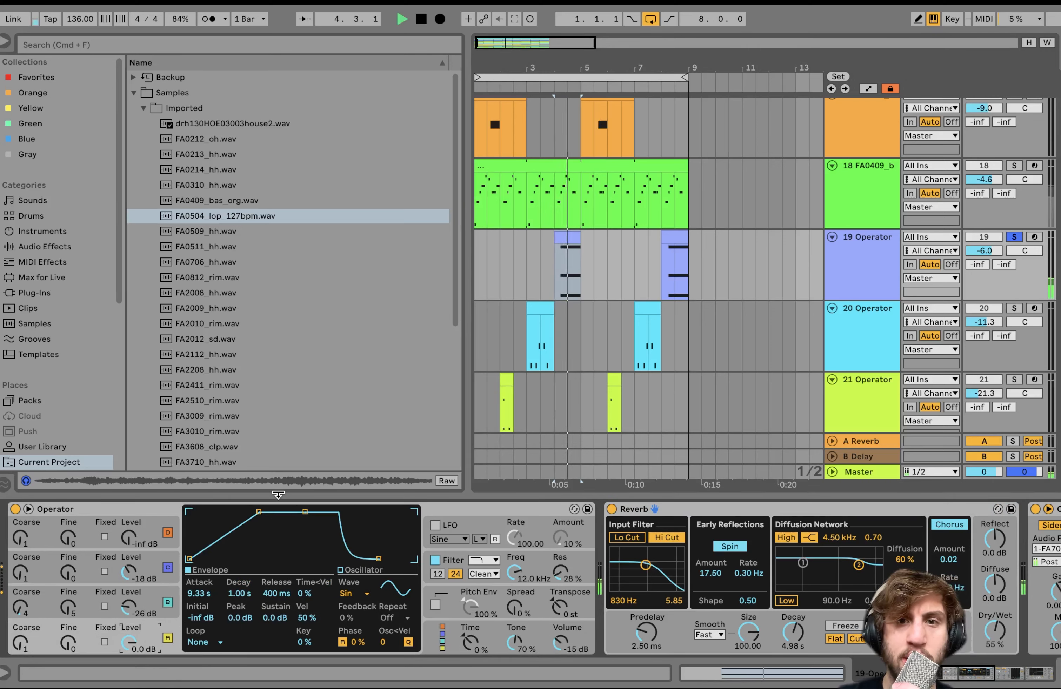
key("space")
left_click(145, 600)
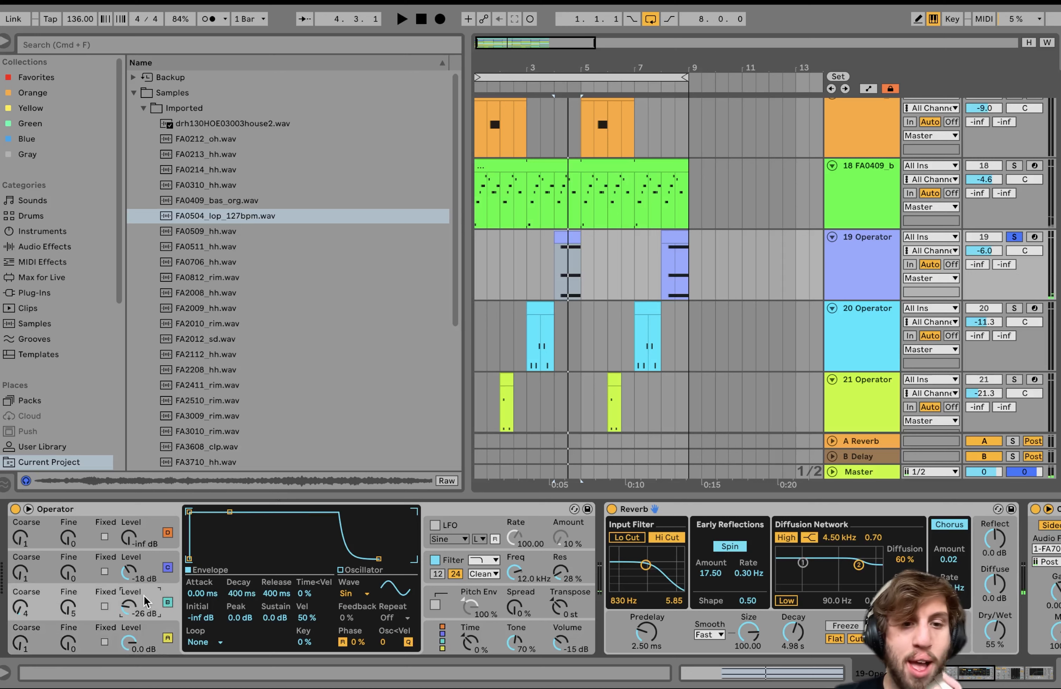
left_click(145, 577)
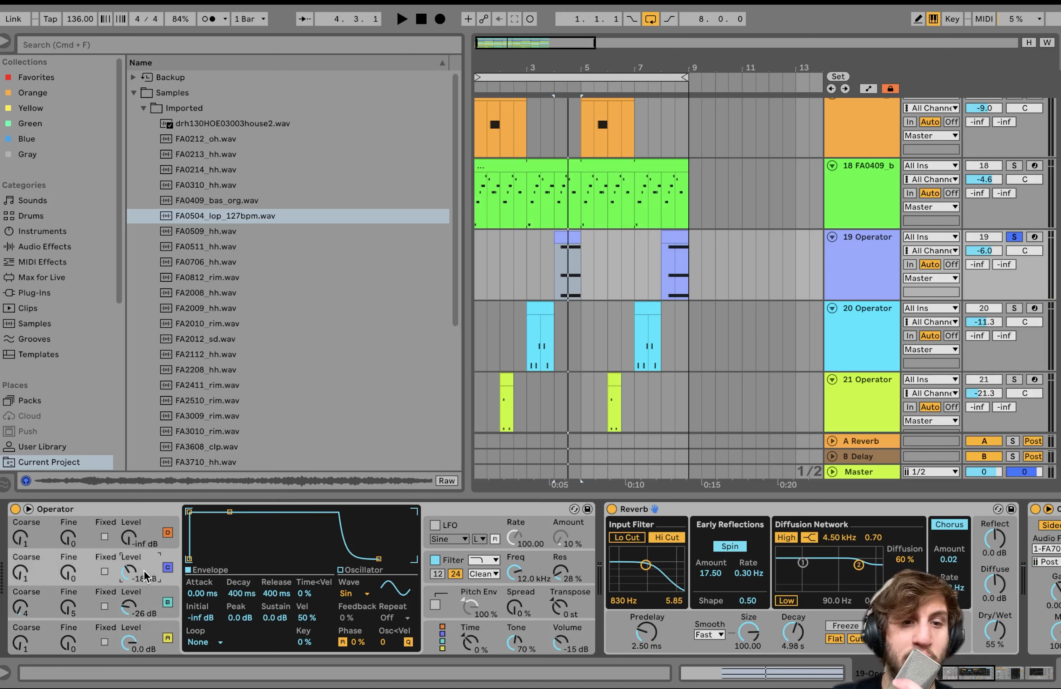
- Return to oscillator B in Operator, play track 19 briefly and show its Reverb, Compressor and Auto Filter
left_click(31, 600)
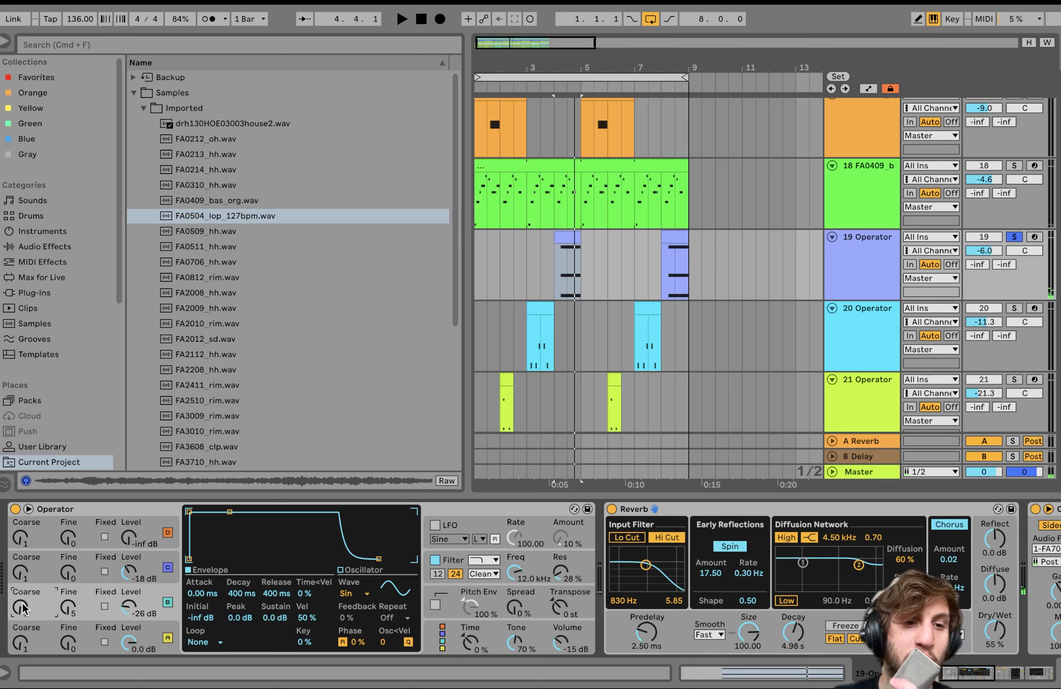
key("space")
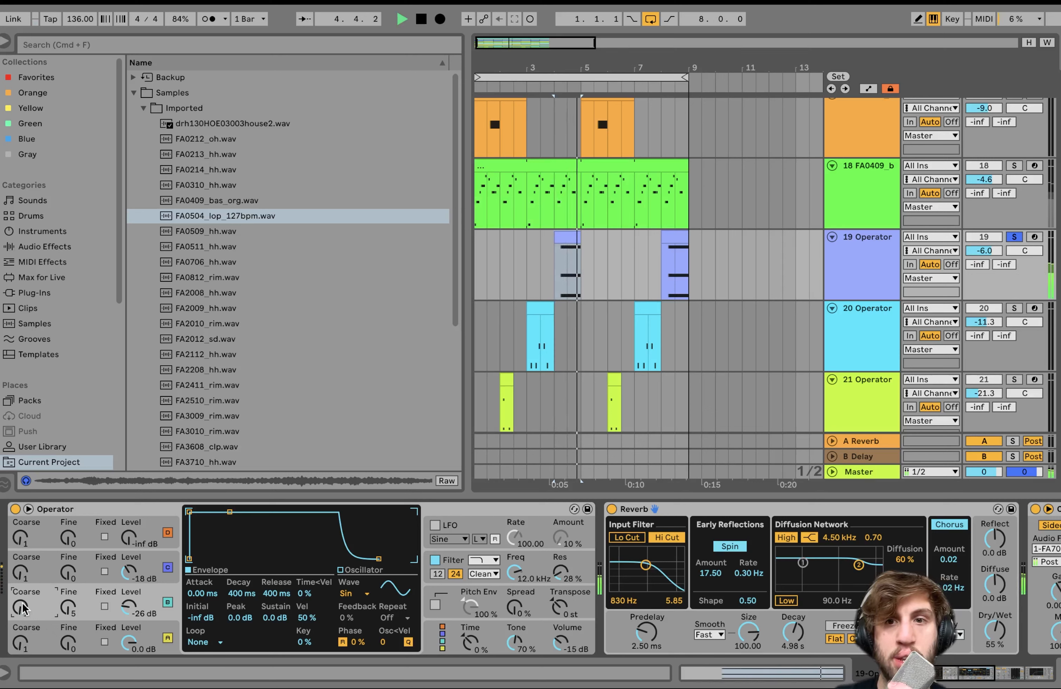
key("space")
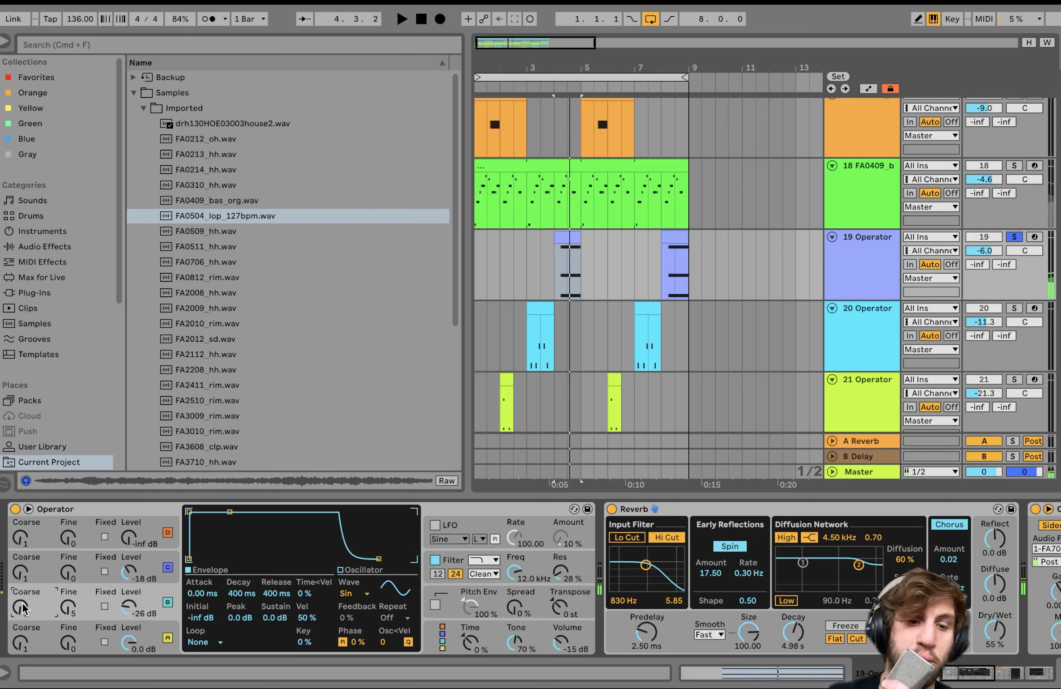
scroll(228, 616, "right", 15)
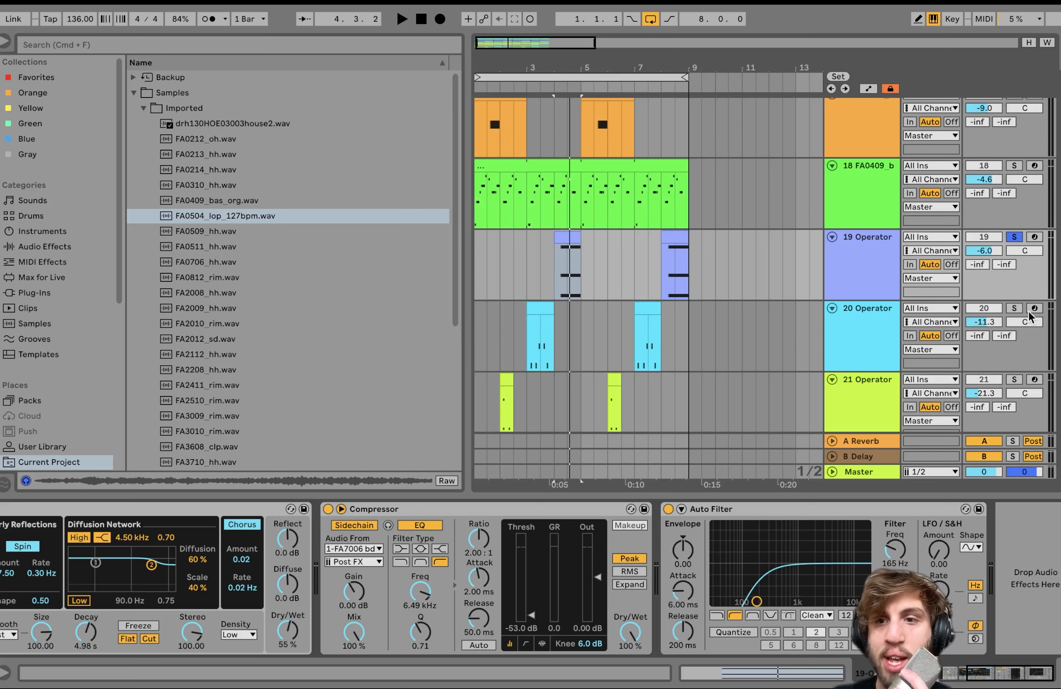
- Solo track 20 Operator, select its clip at bar 3 and play it
left_click(1014, 307)
left_click(528, 322)
left_click(528, 321)
key("space")
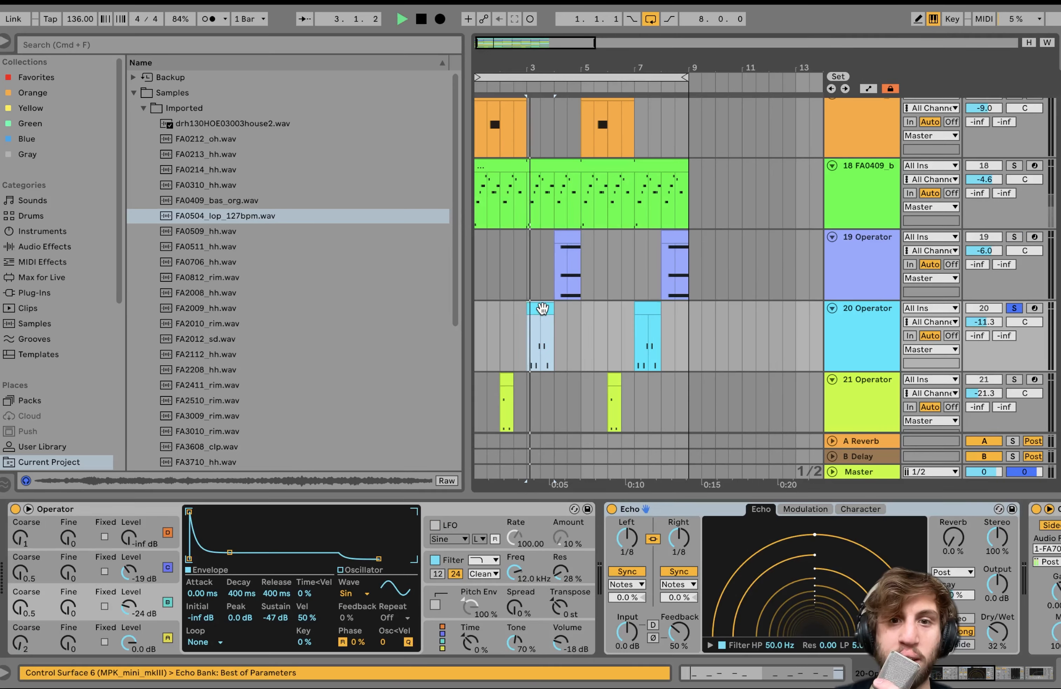
scroll(537, 314, "down", 2)
key("space")
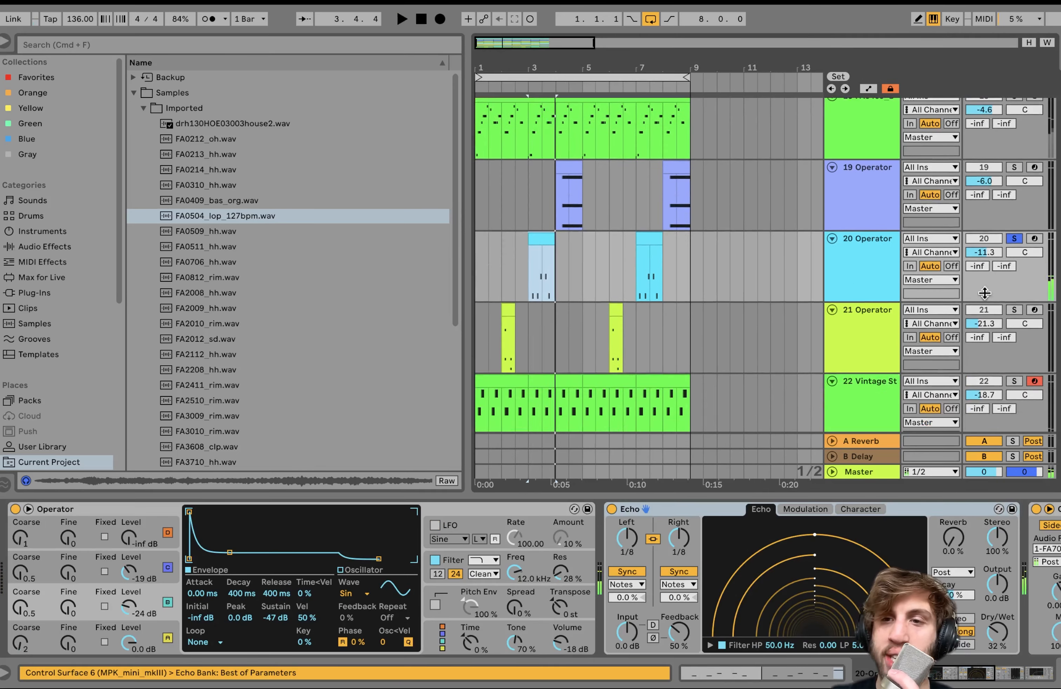
- Unsolo track 20 and play the full mix from bar 3
left_click(1014, 239)
left_click(533, 222)
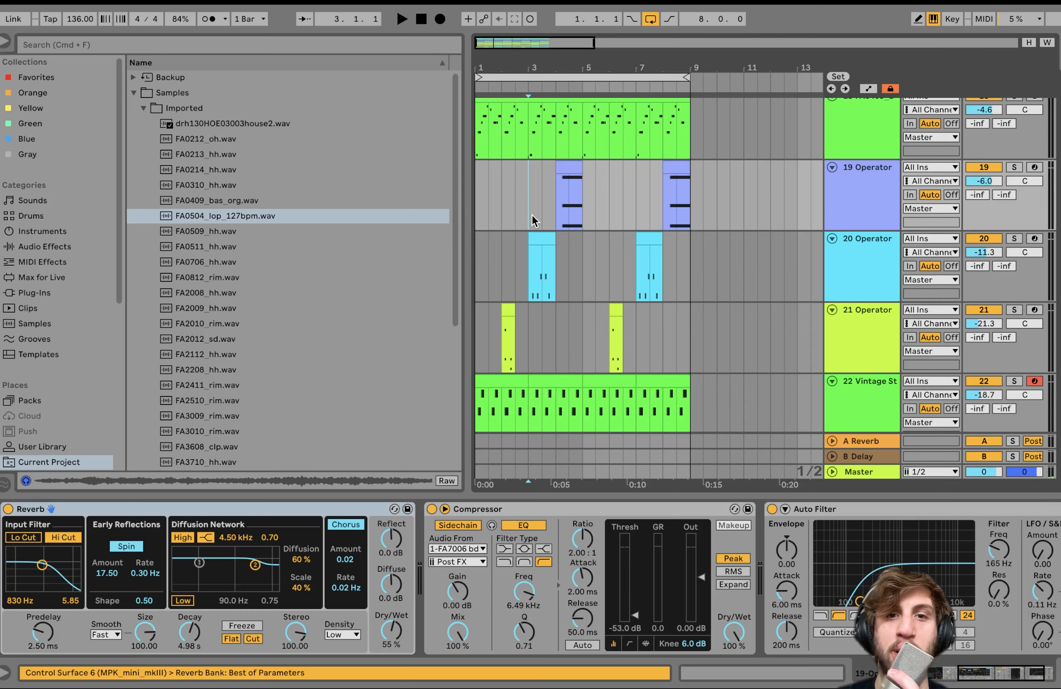
key("space")
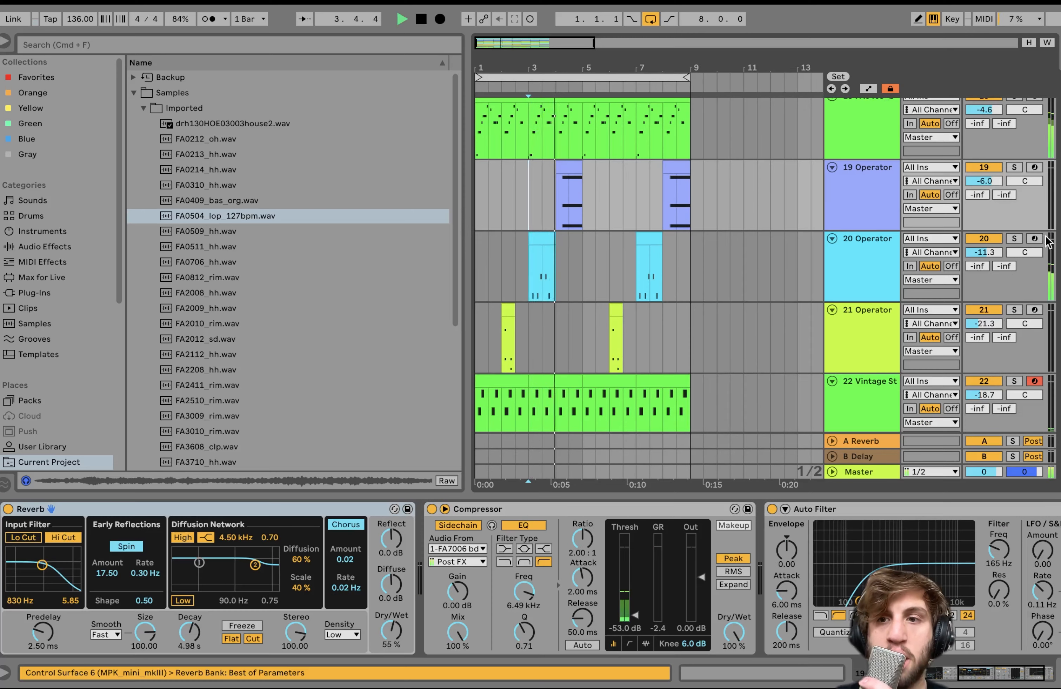
key("space")
- Solo track 20 again, play its bar 3 clip with the notes open, and show its Operator and Echo devices
left_click(1014, 239)
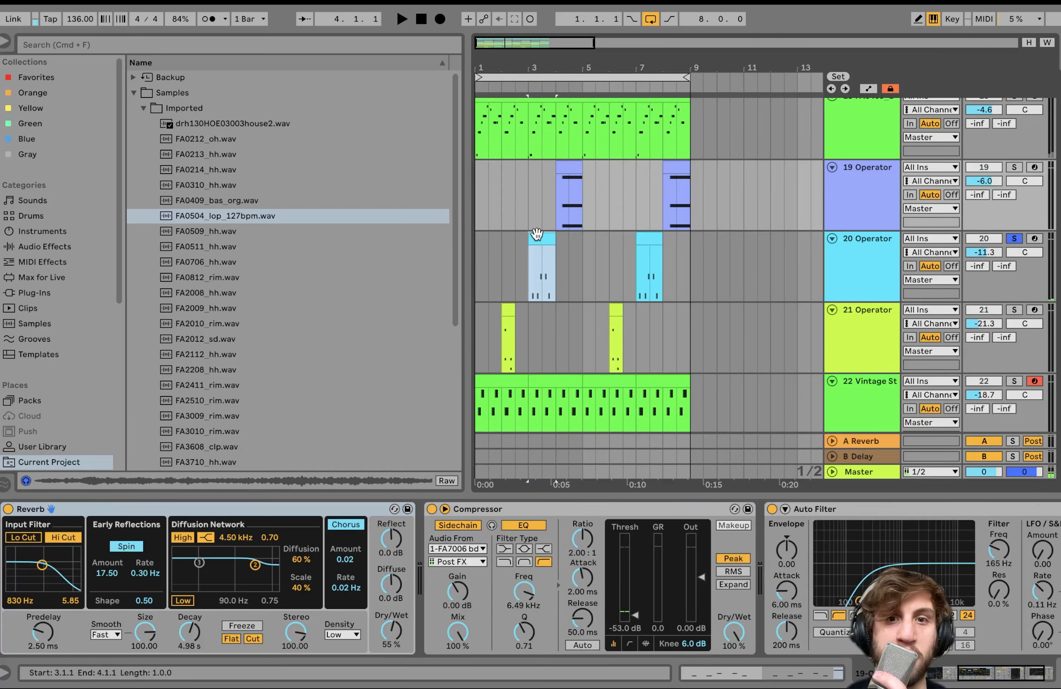
double_click(541, 237)
key("space")
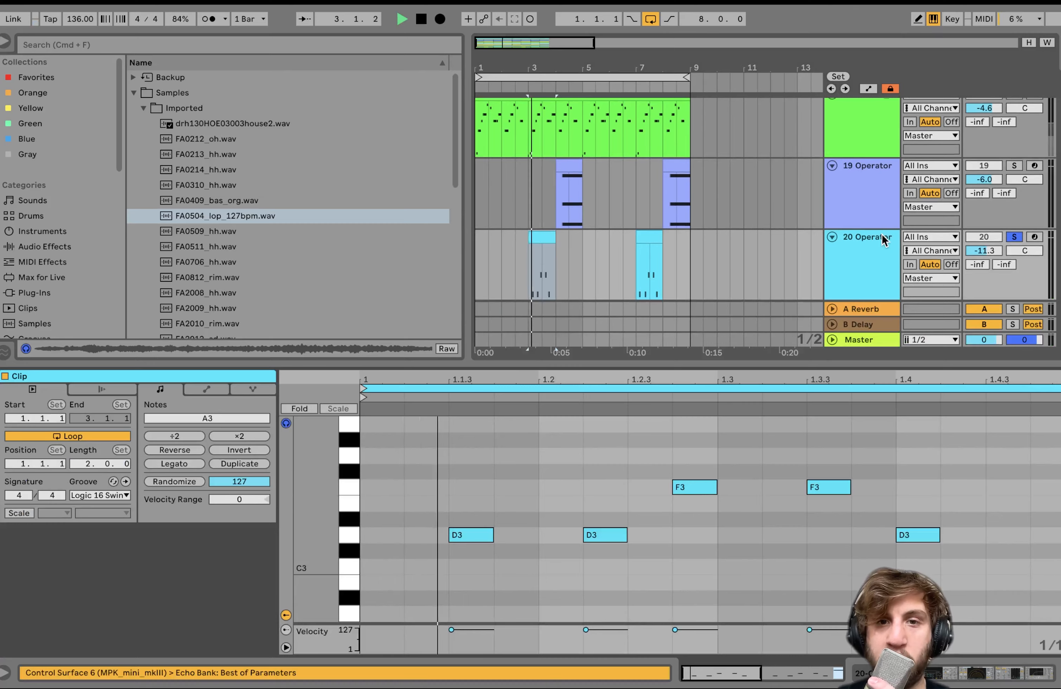
left_click(873, 253)
key("space")
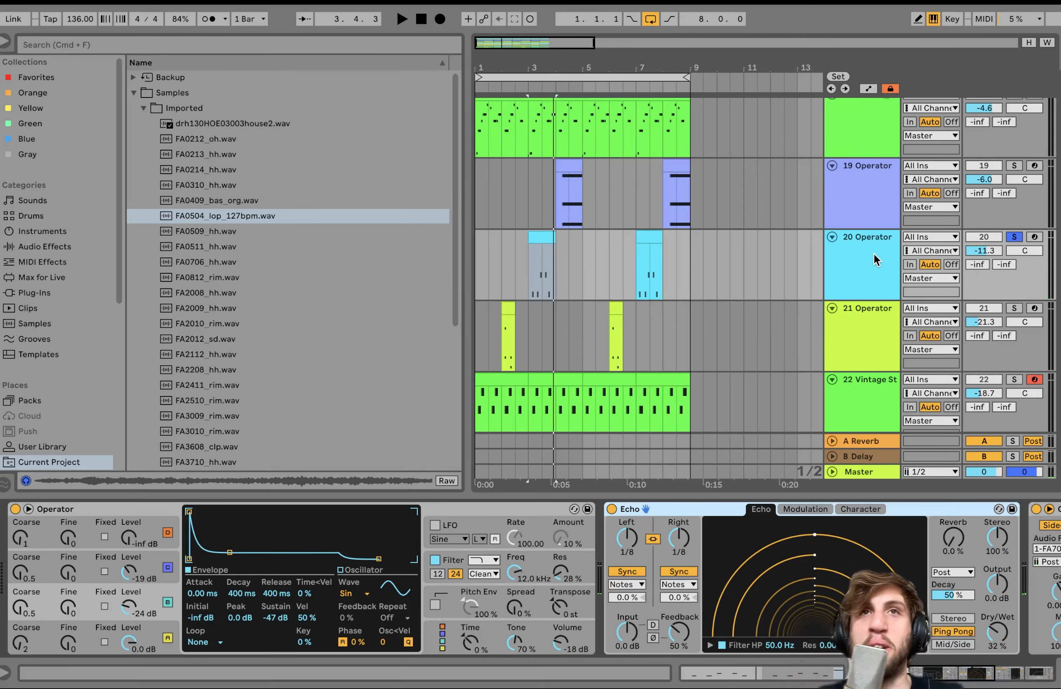
- Reopen the notes of track 20's clip at bar 3, return to its devices and go up to track 15 Operator
double_click(540, 237)
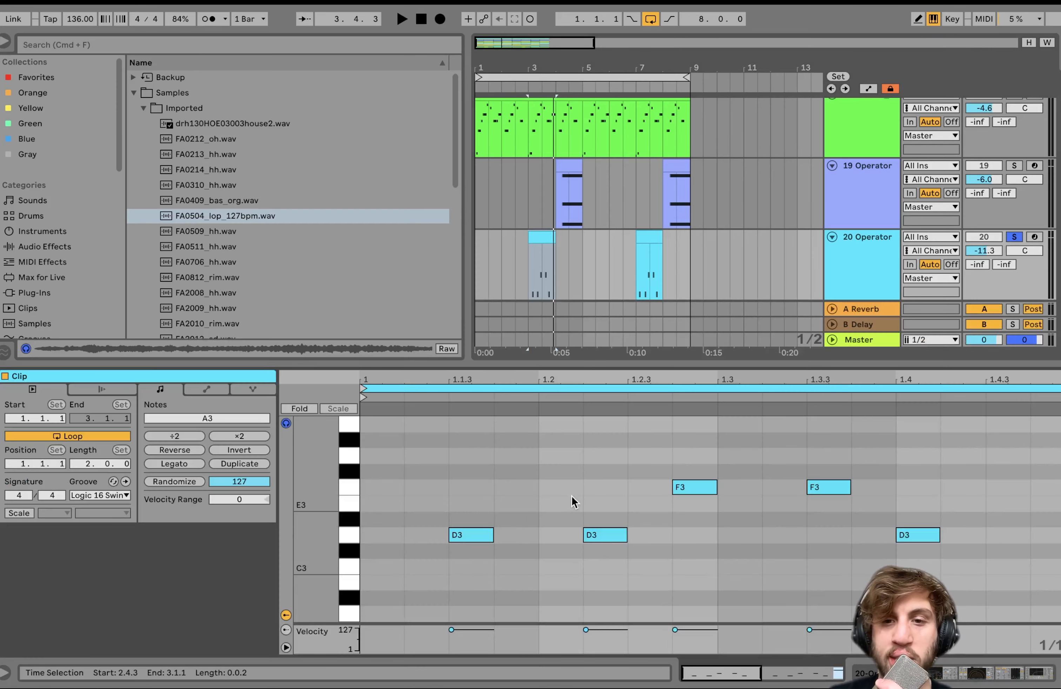
left_click(854, 272)
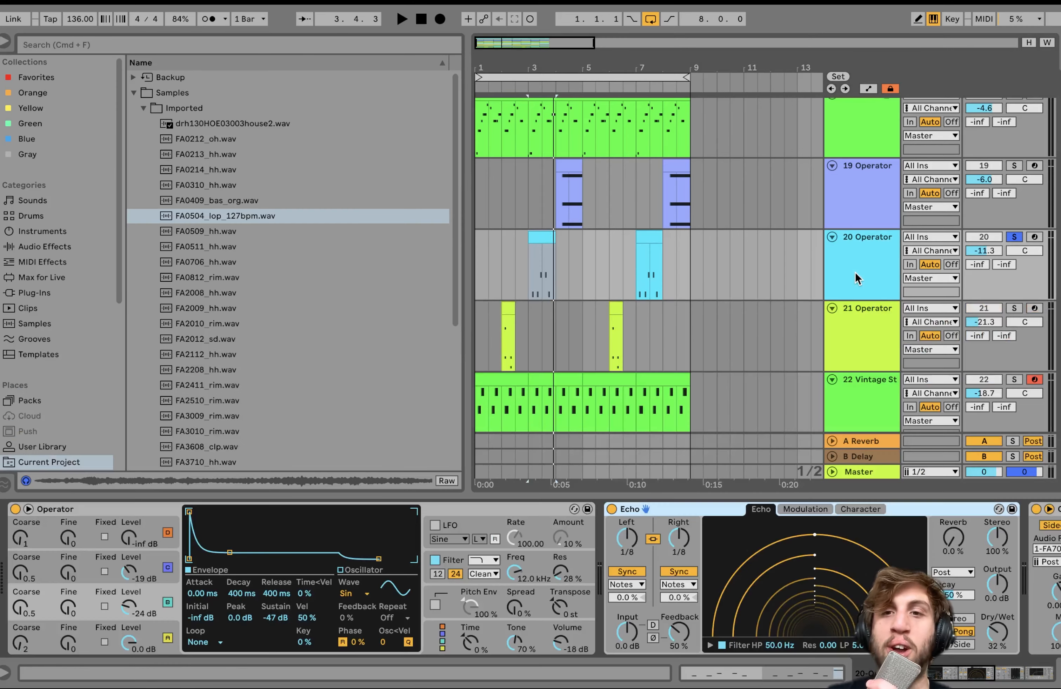
scroll(854, 271, "up", 10)
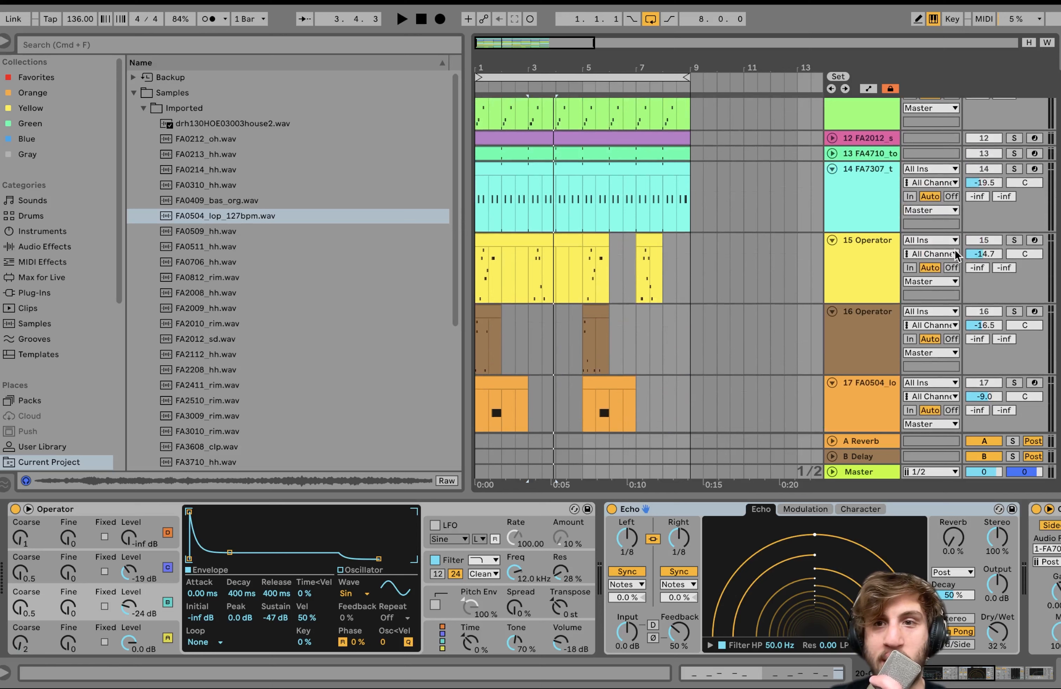
- Solo track 15 Operator for a short listen, unsolo it and go down to track 20 Operator
left_click(1015, 240)
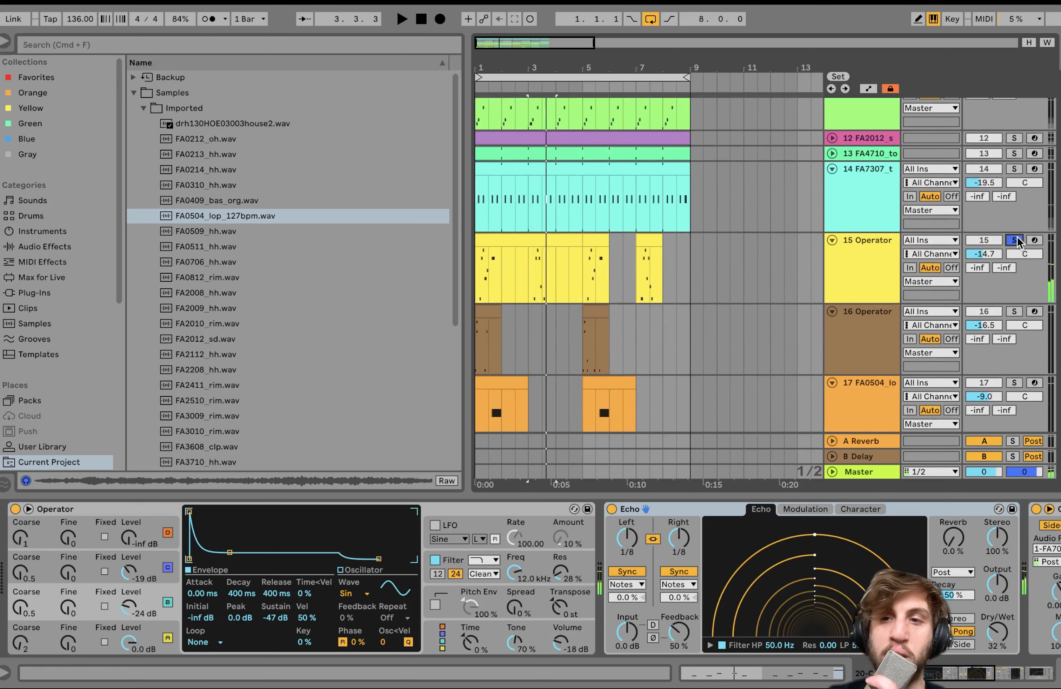
left_click(1015, 240)
scroll(891, 231, "down", 8)
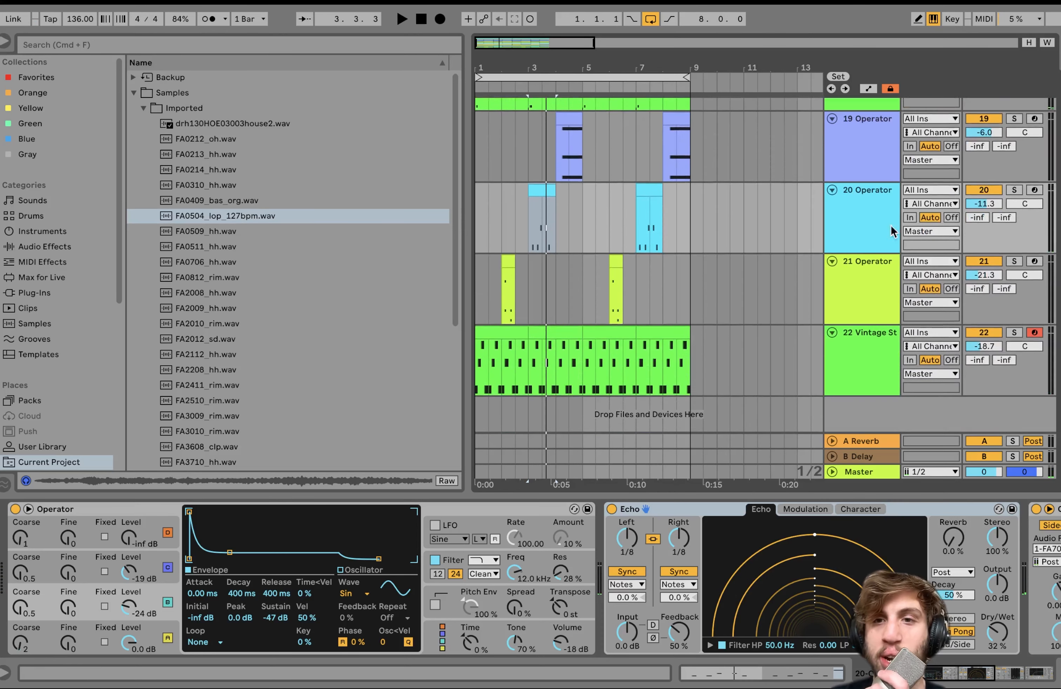
- Solo track 20 Operator and inspect the envelopes of oscillators A and B in its Operator device
left_click(891, 231)
left_click(1022, 192)
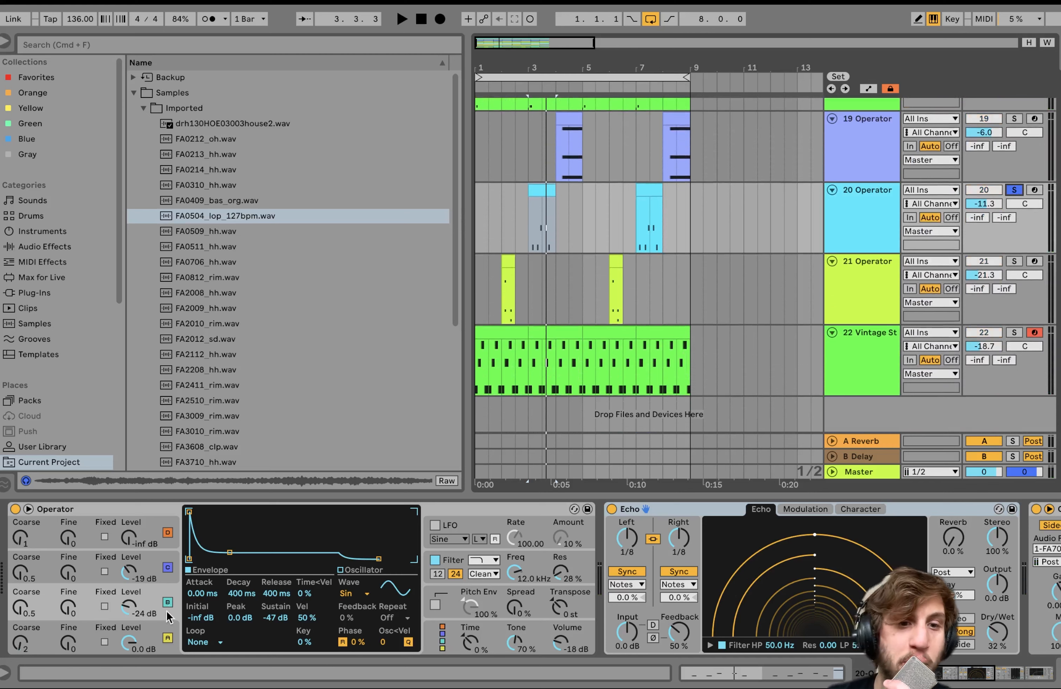
left_click(152, 626)
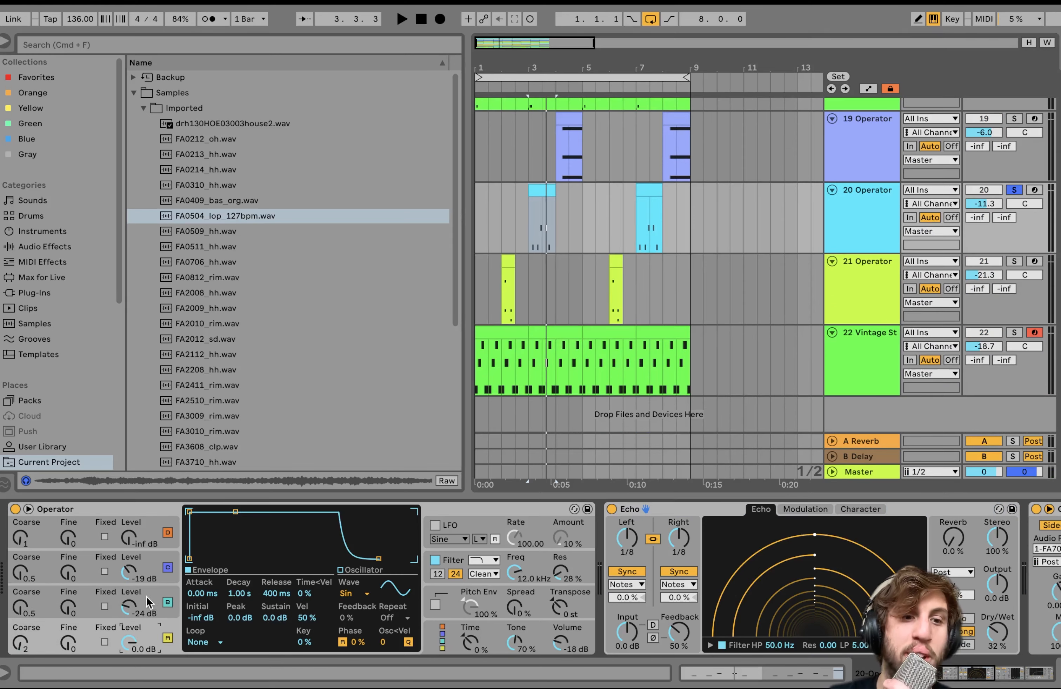
left_click(49, 605)
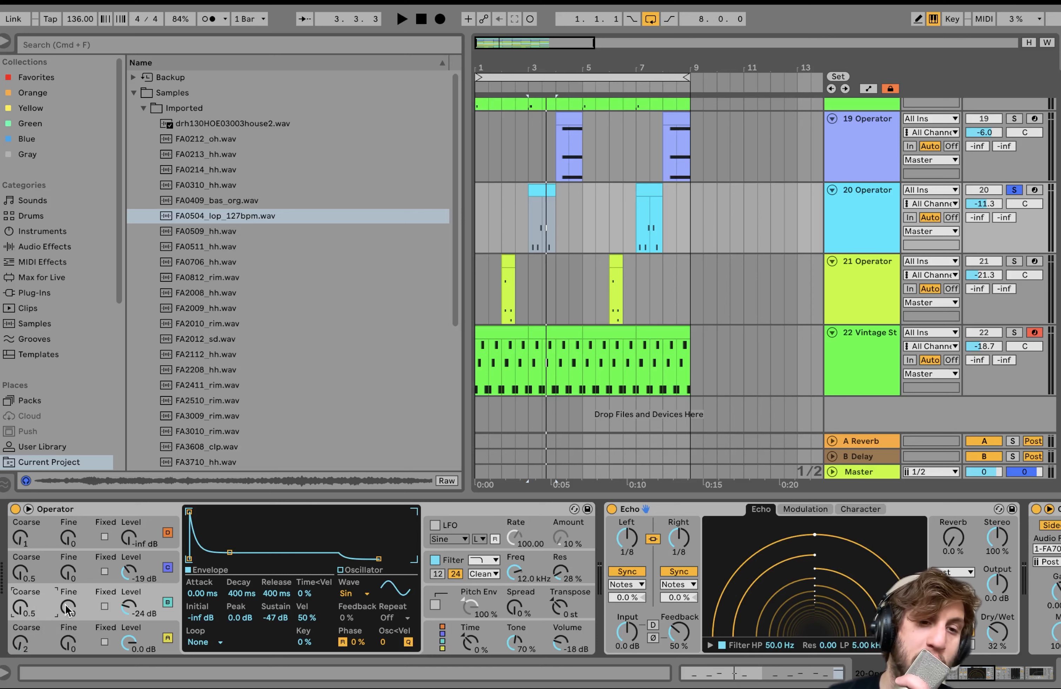
left_click(34, 632)
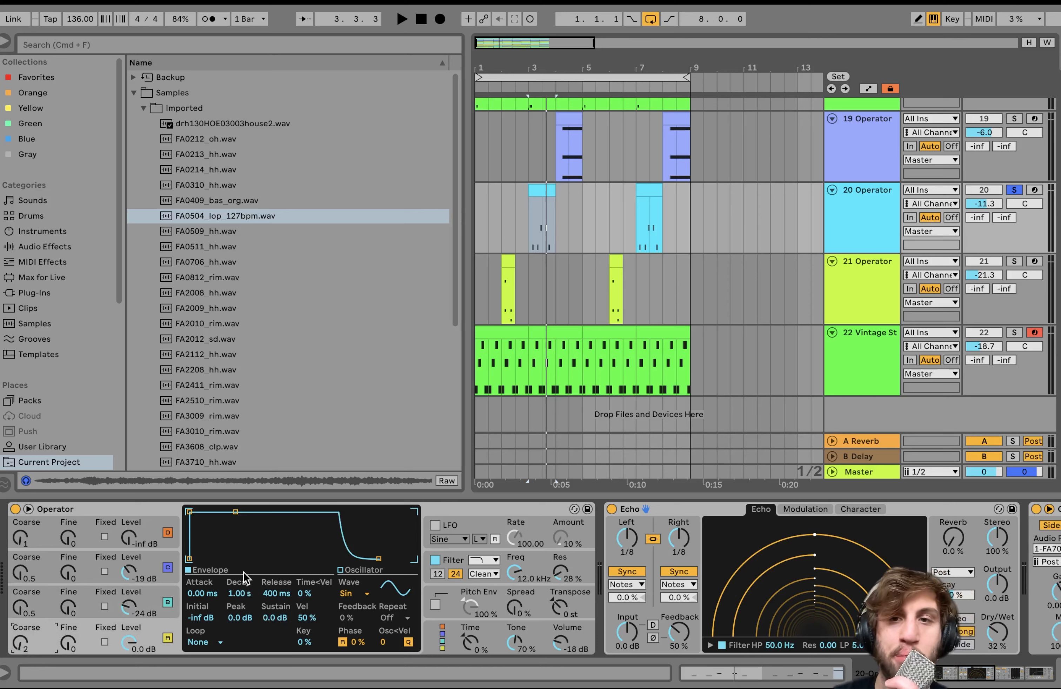
- Play track 20 soloed while showing its Echo, Compressor and Auto Filter devices
key("space")
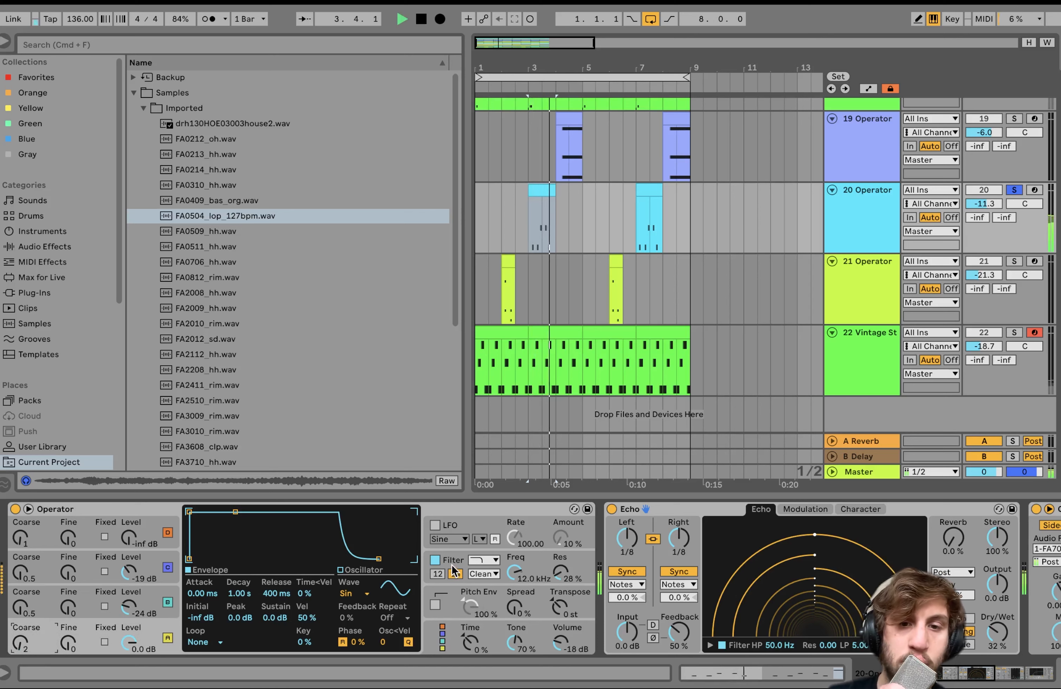
scroll(451, 564, "right", 10)
key("space")
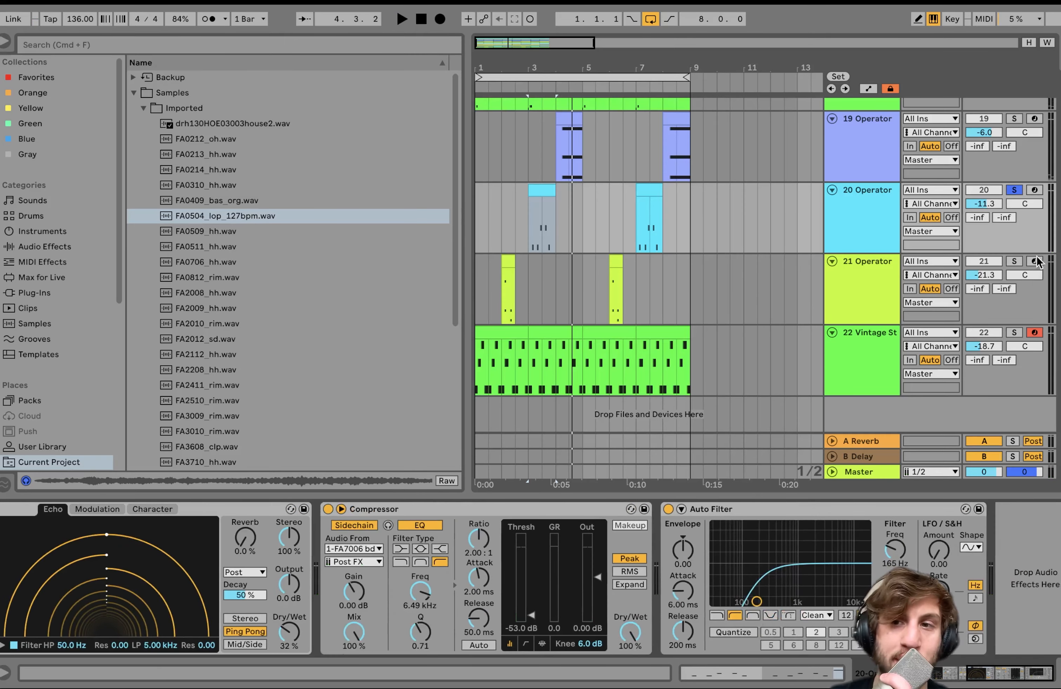
- Solo track 21 Operator, open the notes of its clip at bar 2 and play it
left_click(1014, 261)
left_click(505, 260)
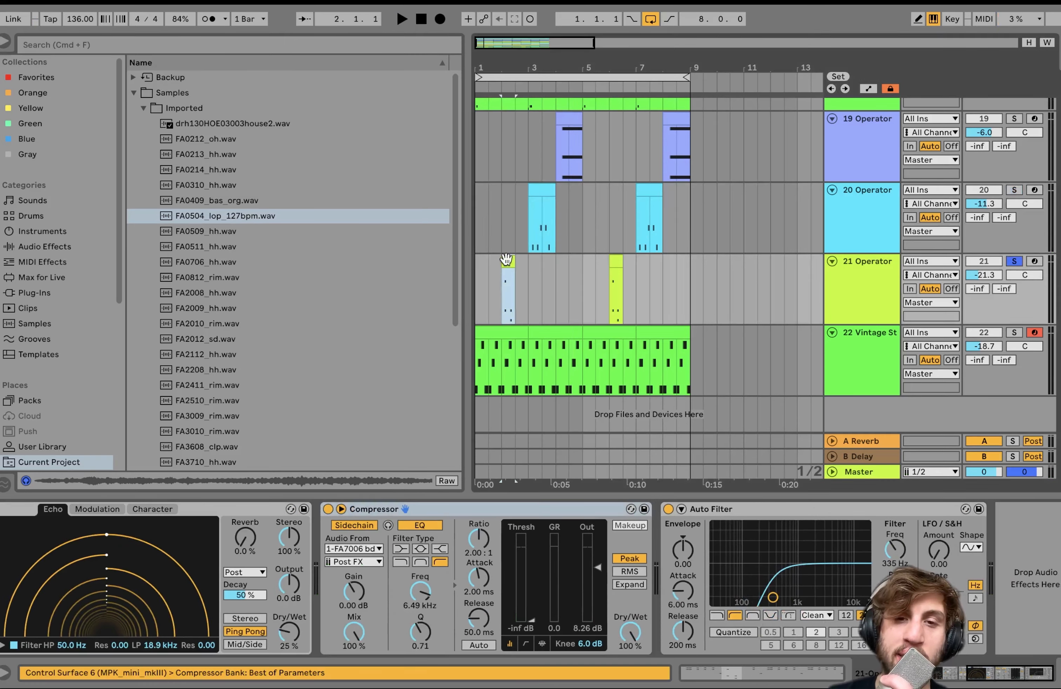
double_click(506, 260)
key("space")
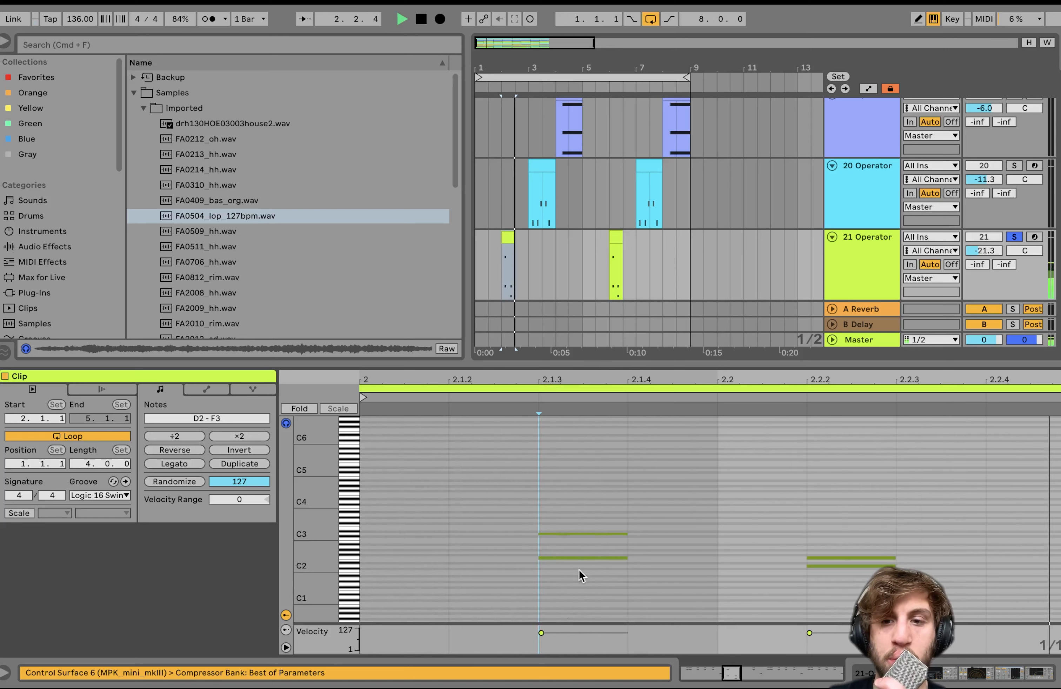
key("space")
- Transpose the upper note at 2.1.3 down an octave to D2 and back to D3, and select both notes there
left_click(581, 533)
key("shift+Down")
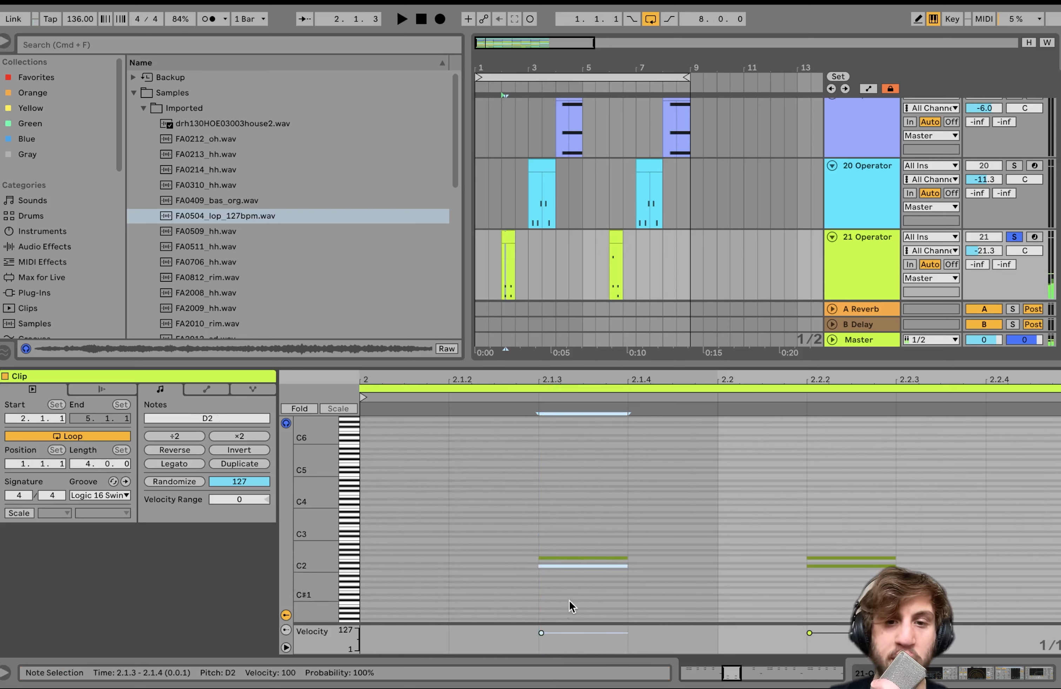
key("shift+Up")
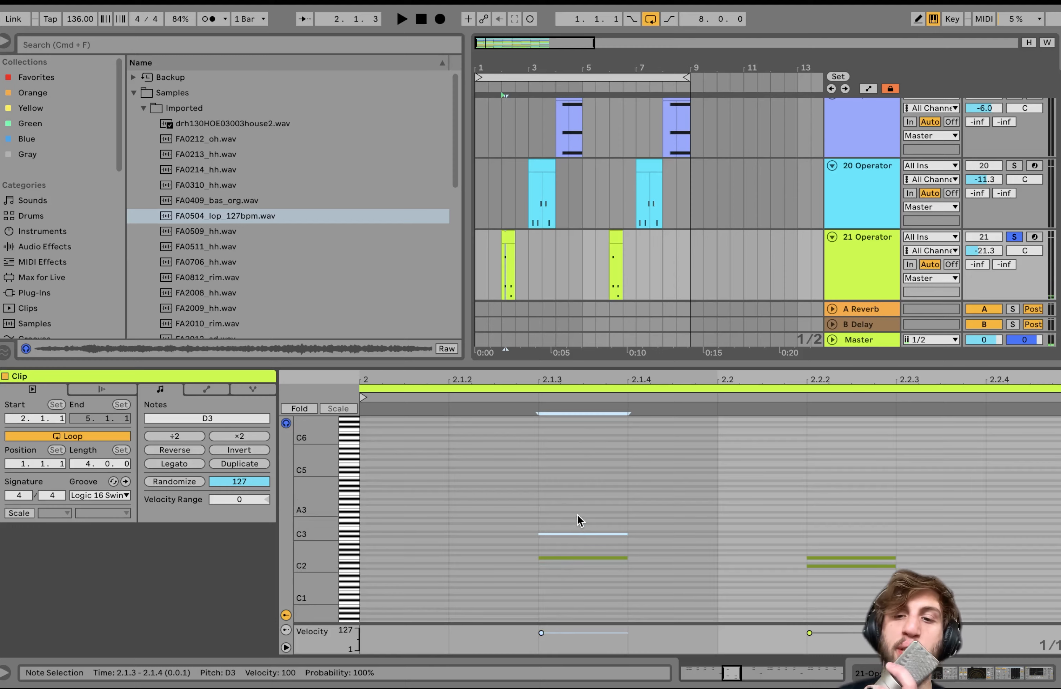
left_click_drag(578, 514, 577, 561)
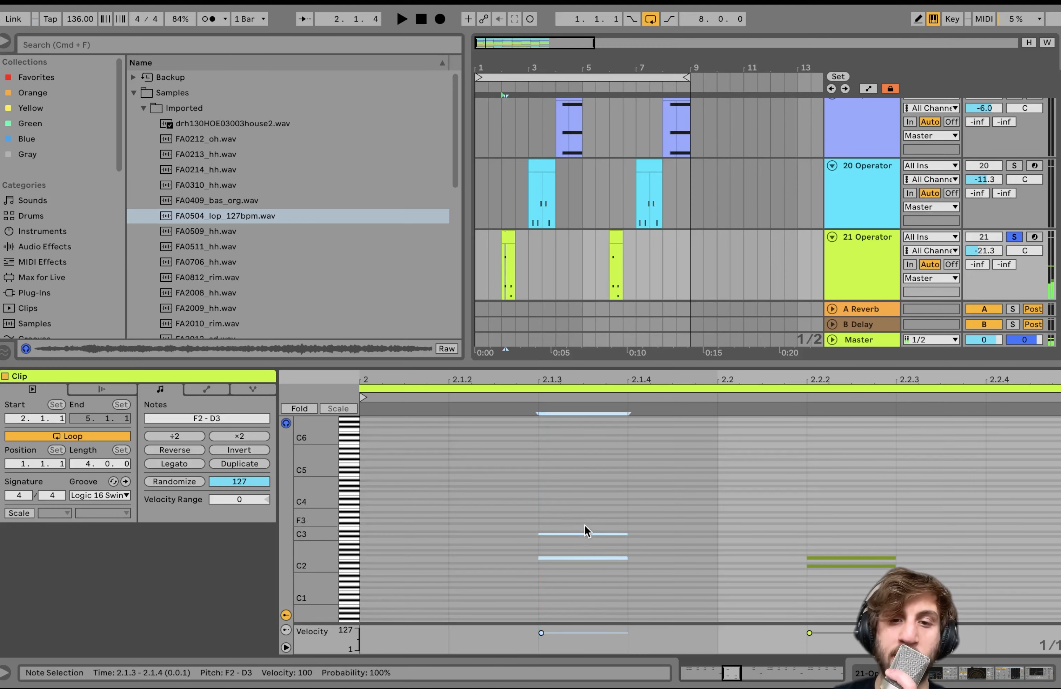
- Play track 21 from bar 2 and examine its Operator, Echo, Compressor and Auto Filter devices
key("space")
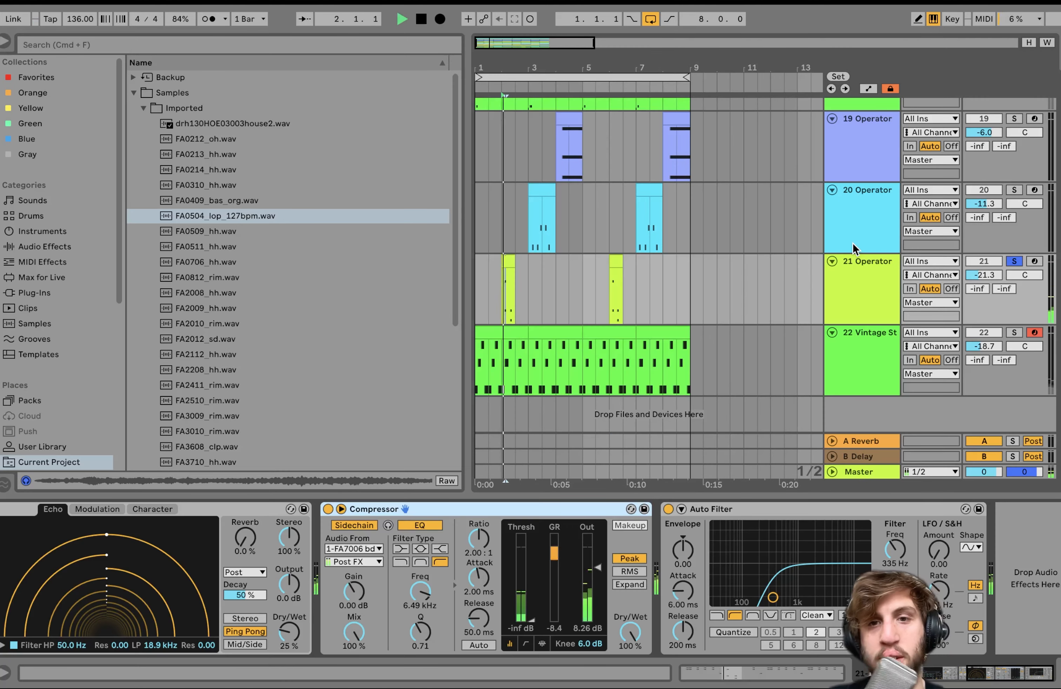
key("space")
scroll(635, 590, "left", 10)
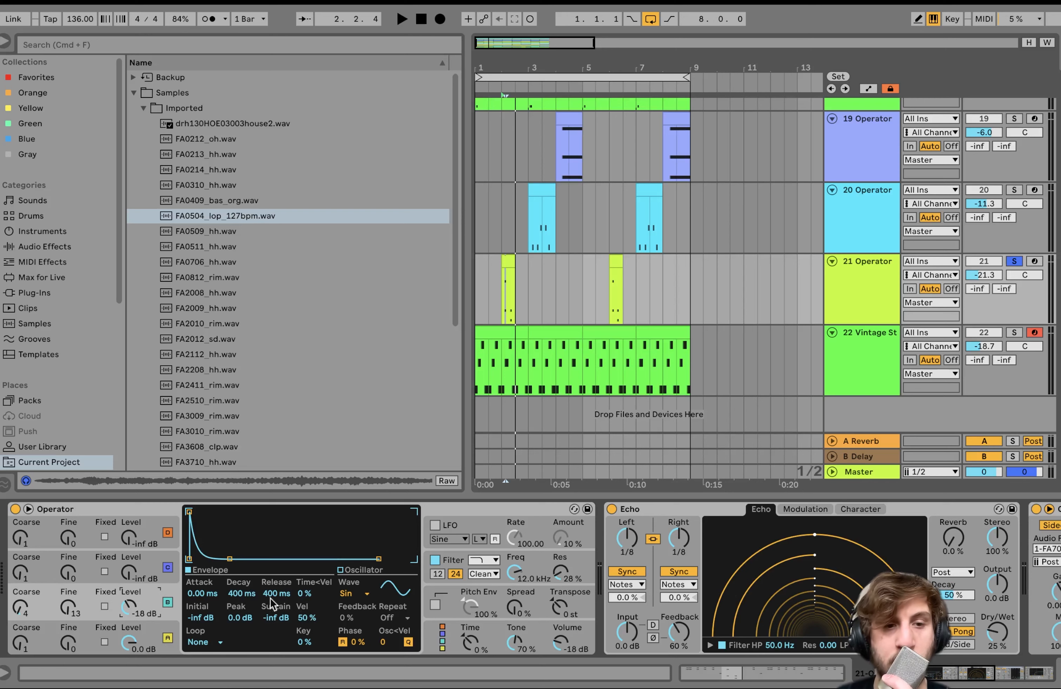
scroll(96, 616, "right", 15)
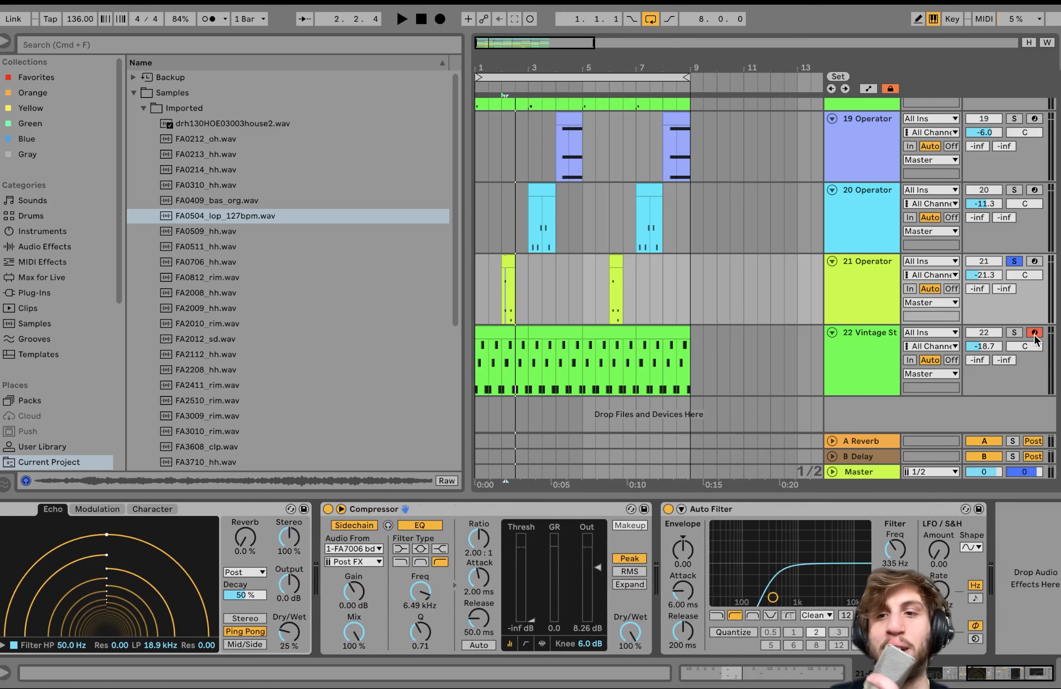
- Solo track 22 Vintage Strings, play its first clip from bar 1 and open the clip's notes
left_click(1014, 333)
left_click(492, 331)
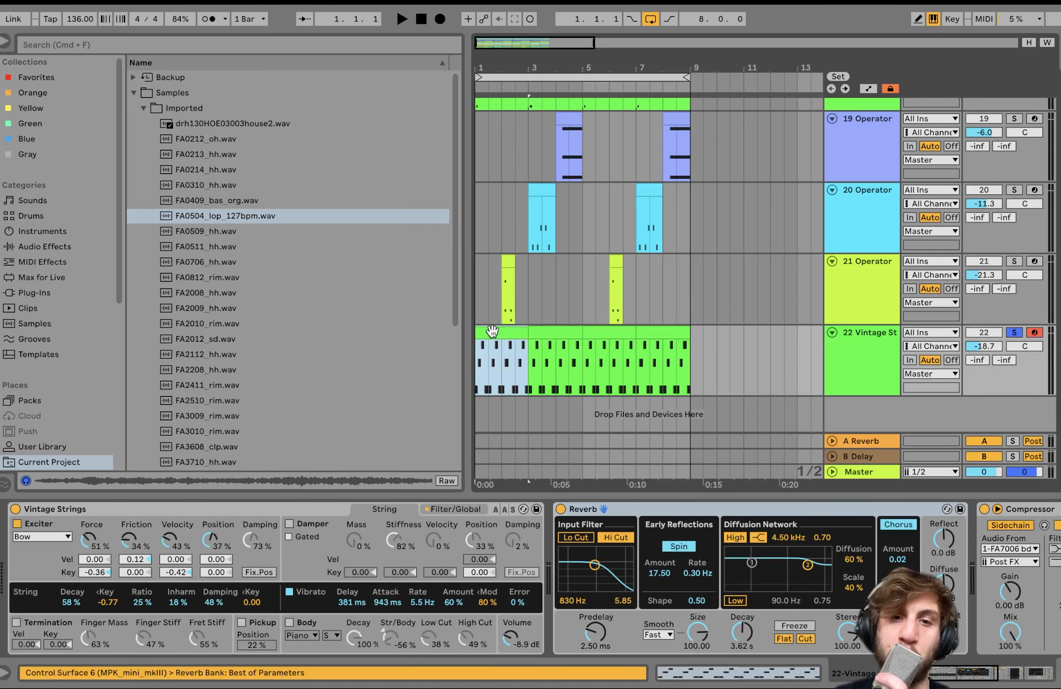
key("space")
double_click(493, 331)
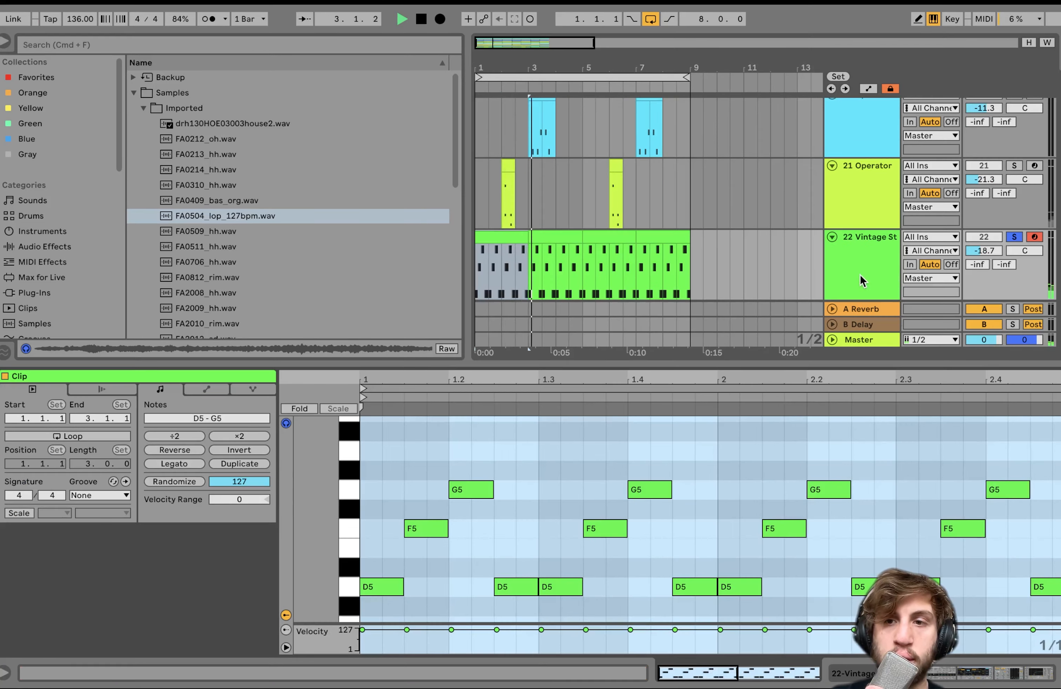
key("space")
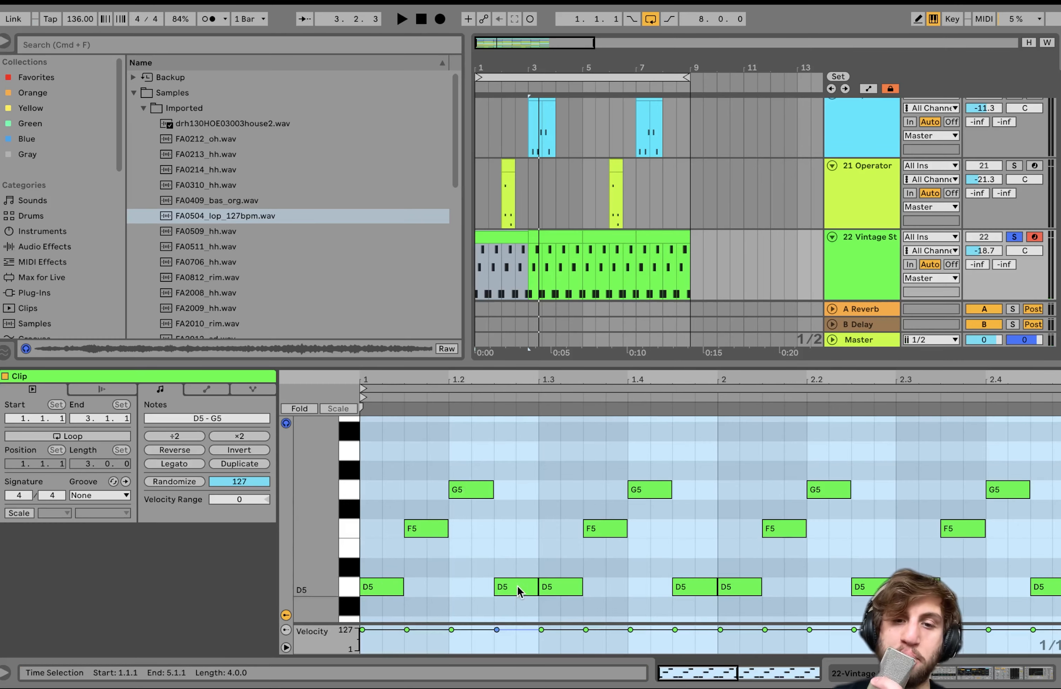
- Play track 22's first clip again and show the track's Vintage Strings and Reverb devices
key("space")
left_click(861, 280)
key("space")
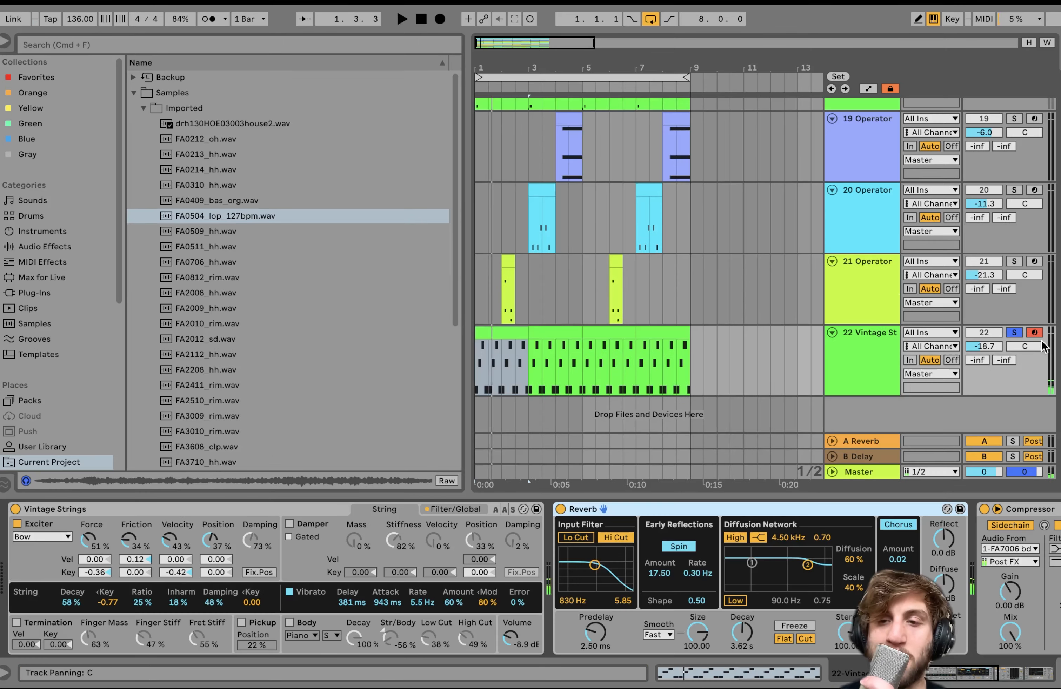
- Unsolo track 22 to play it within the full mix, and solo it again before stopping playback
left_click(1017, 332)
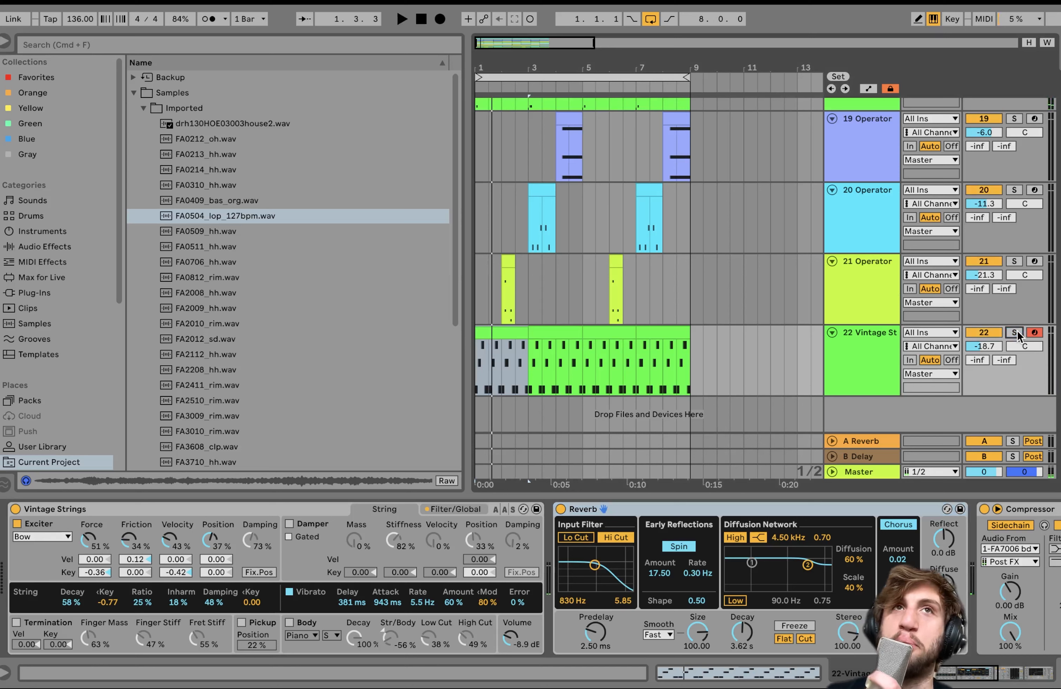
key("space")
left_click(851, 361)
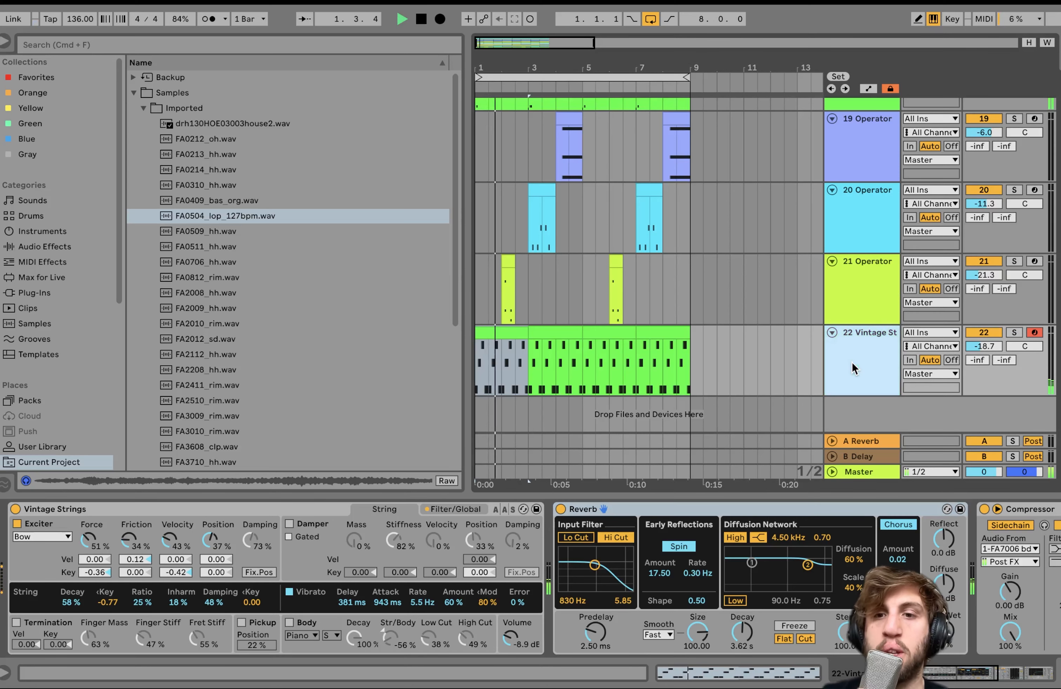
left_click(1014, 332)
key("space")
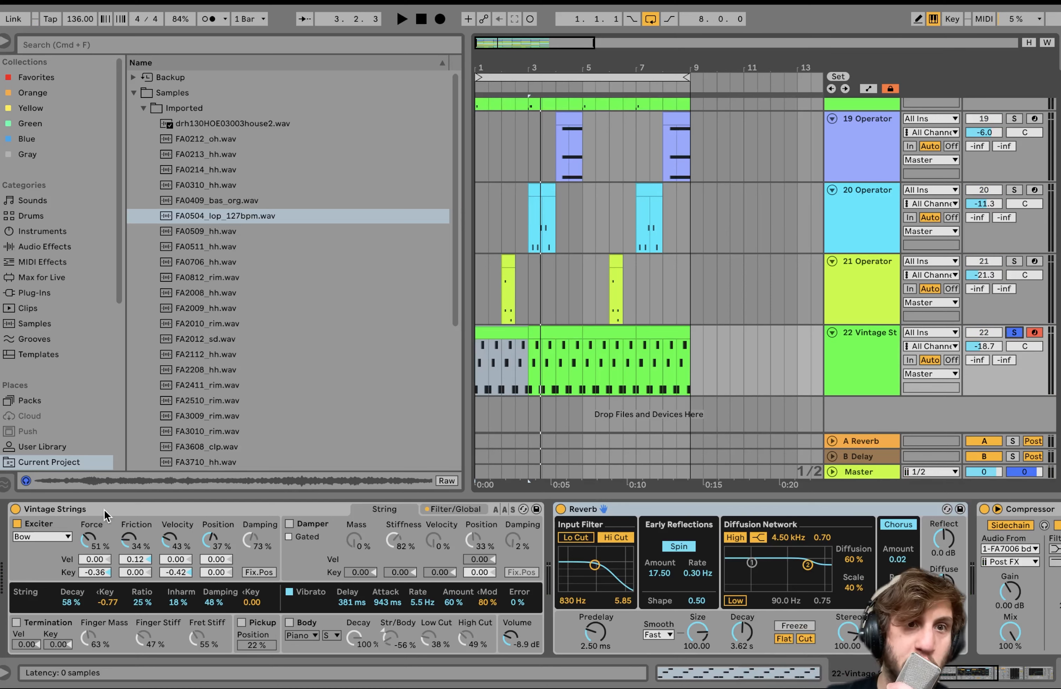
- Show the Vintage Strings.adv preset among the Sounds and examine track 22's Reverb, Compressor and Auto Filter
left_click(20, 202)
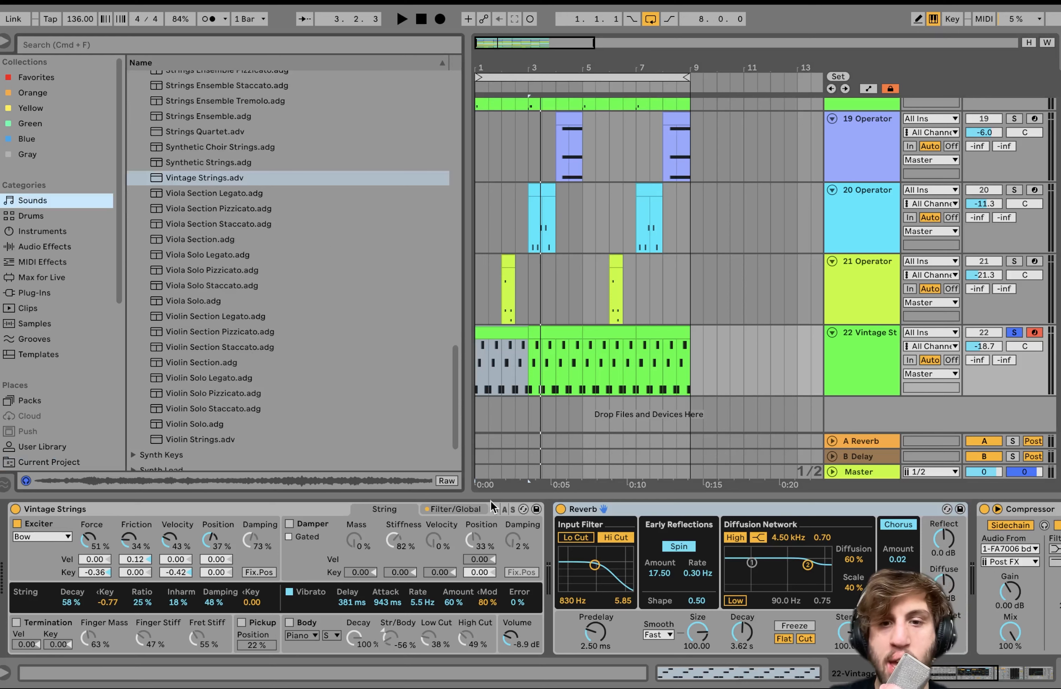
scroll(622, 614, "right", 10)
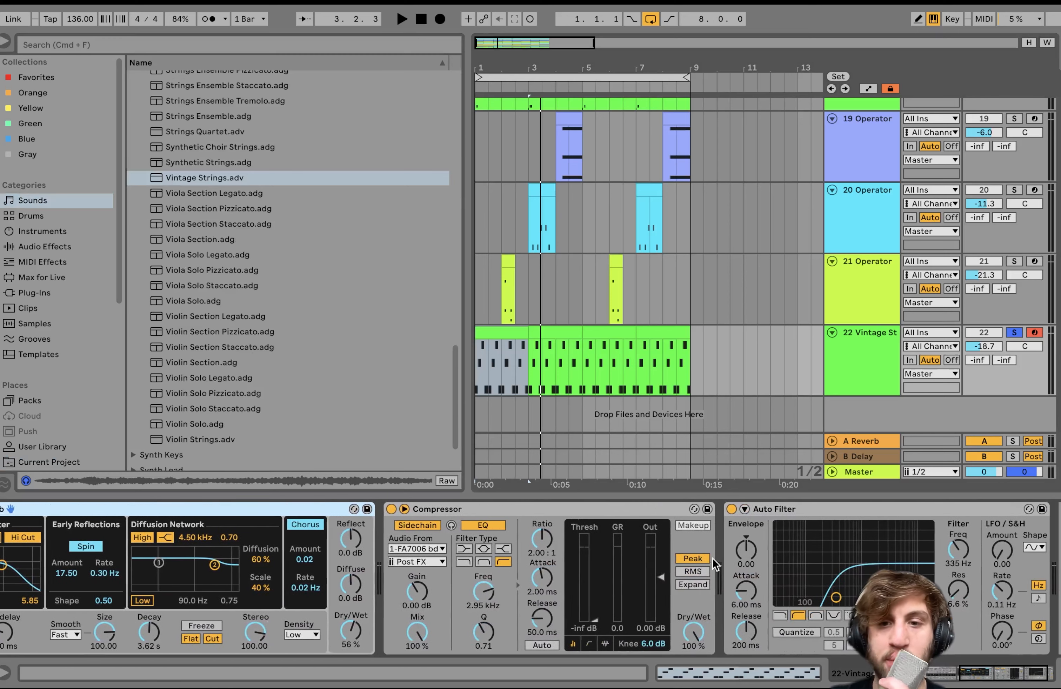
scroll(778, 557, "right", 2)
- Unsolo track 22, play the full mix from its first clip at bar 1, and return the browser to the Current Project files
left_click(1014, 331)
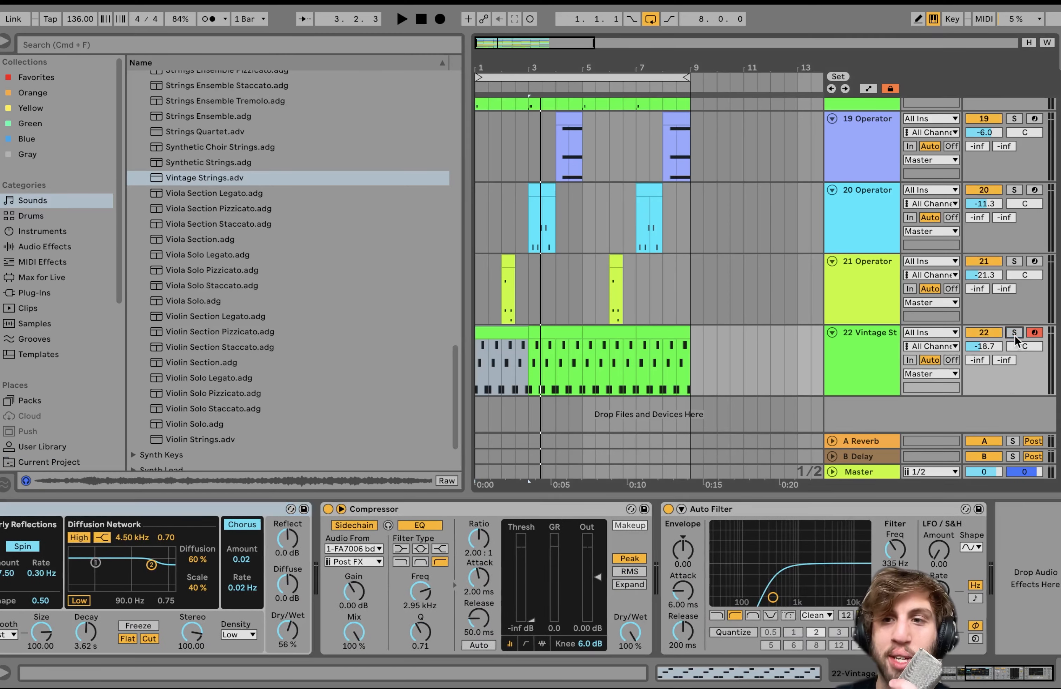
left_click(509, 329)
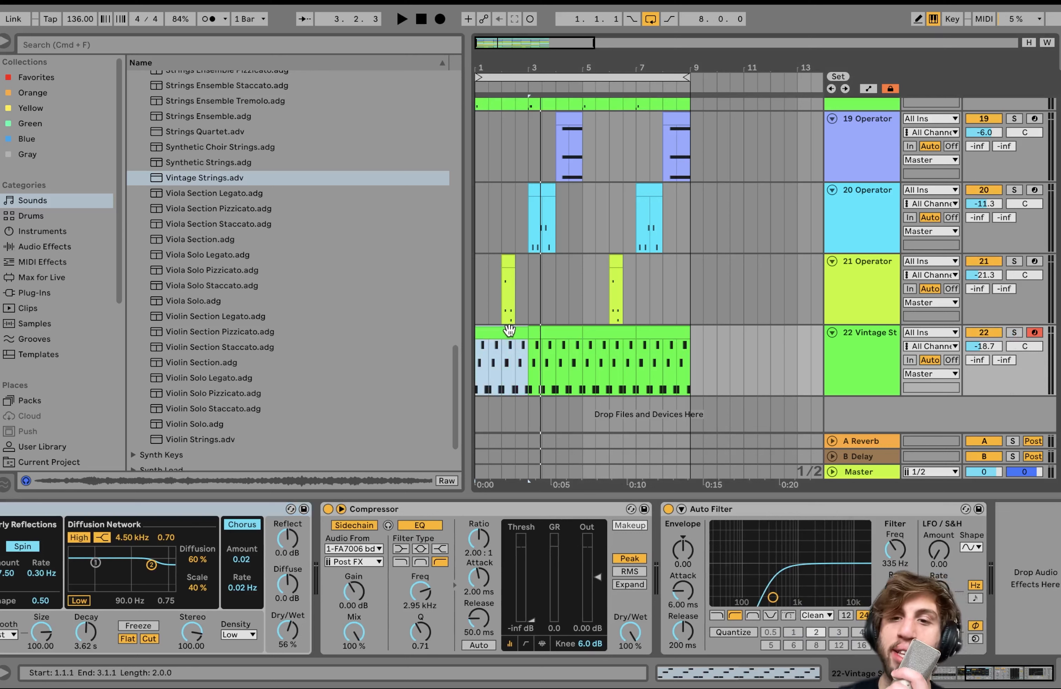
key("space")
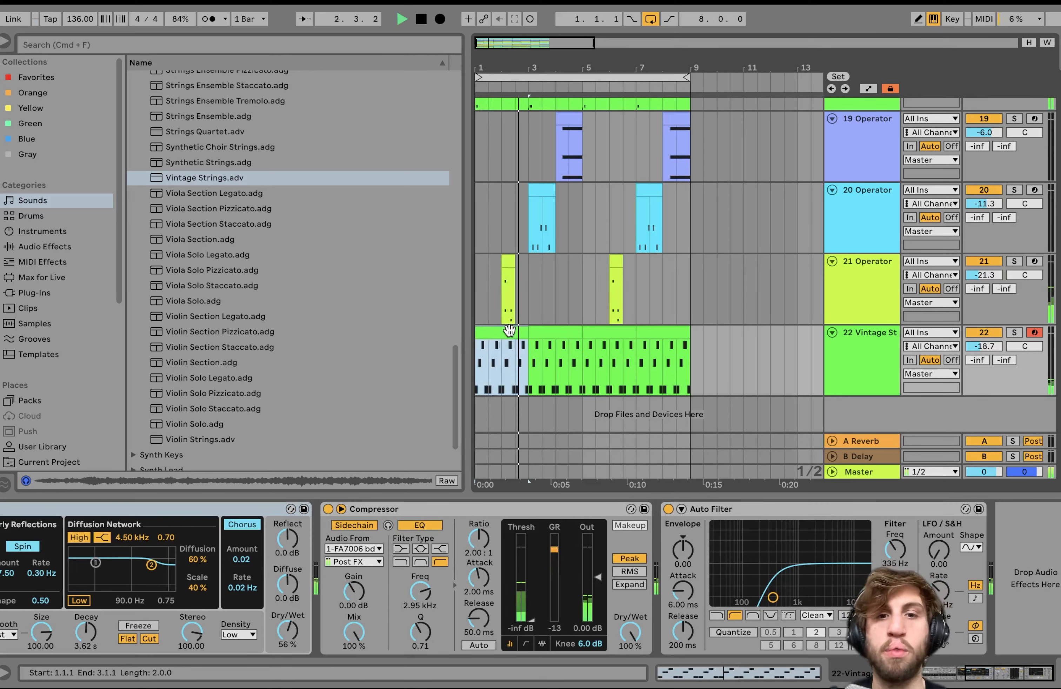
key("space")
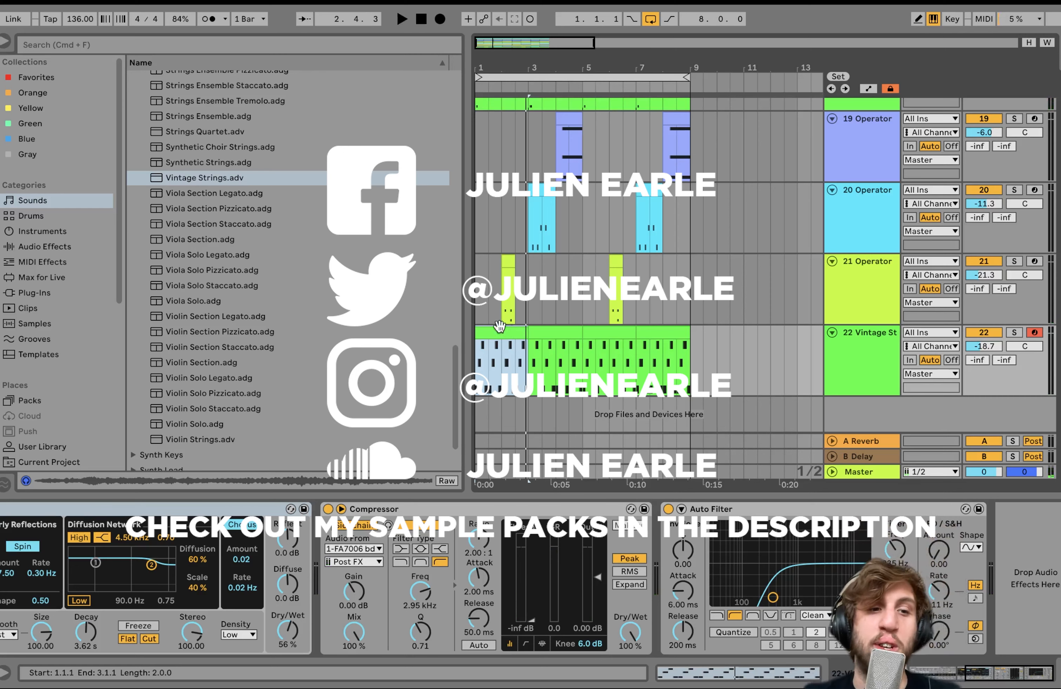
left_click(55, 463)
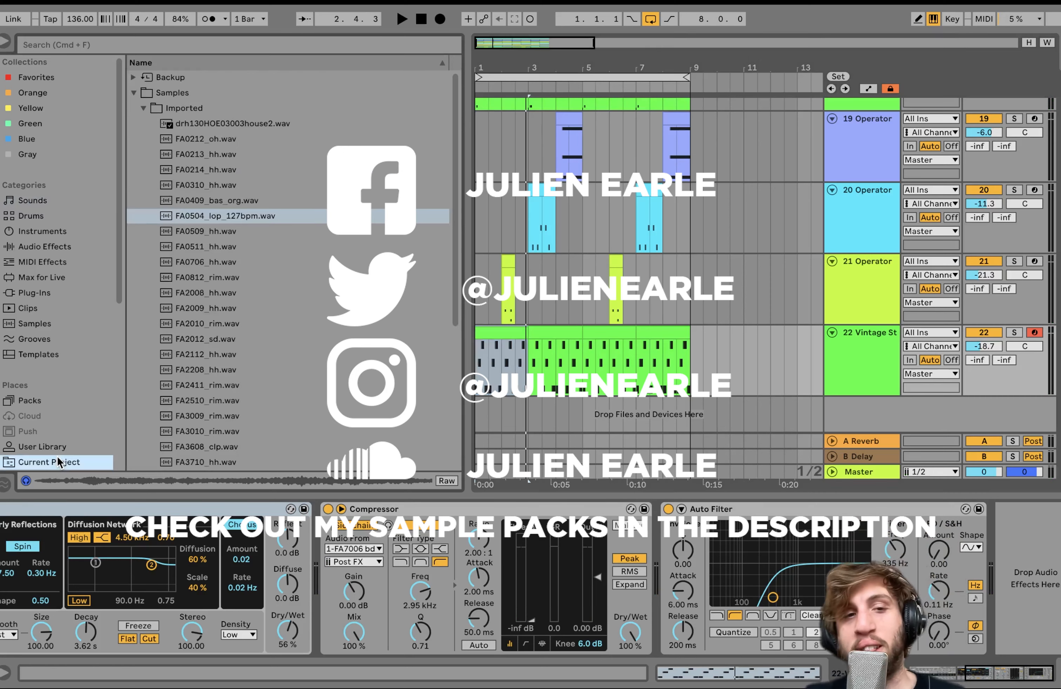